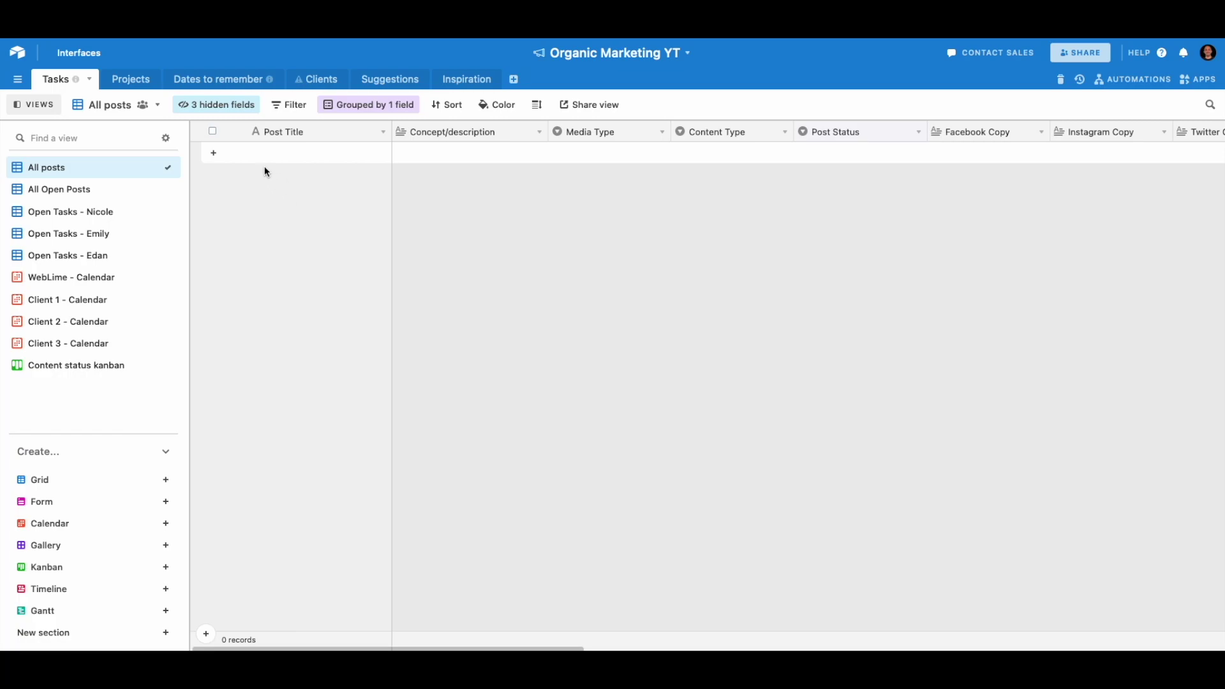
Add a first blank record to the All posts view of the Tasks table.
left_click(224, 155)
Enter the Post Titles First post, Second post and Third post as three records.
key("Escape")
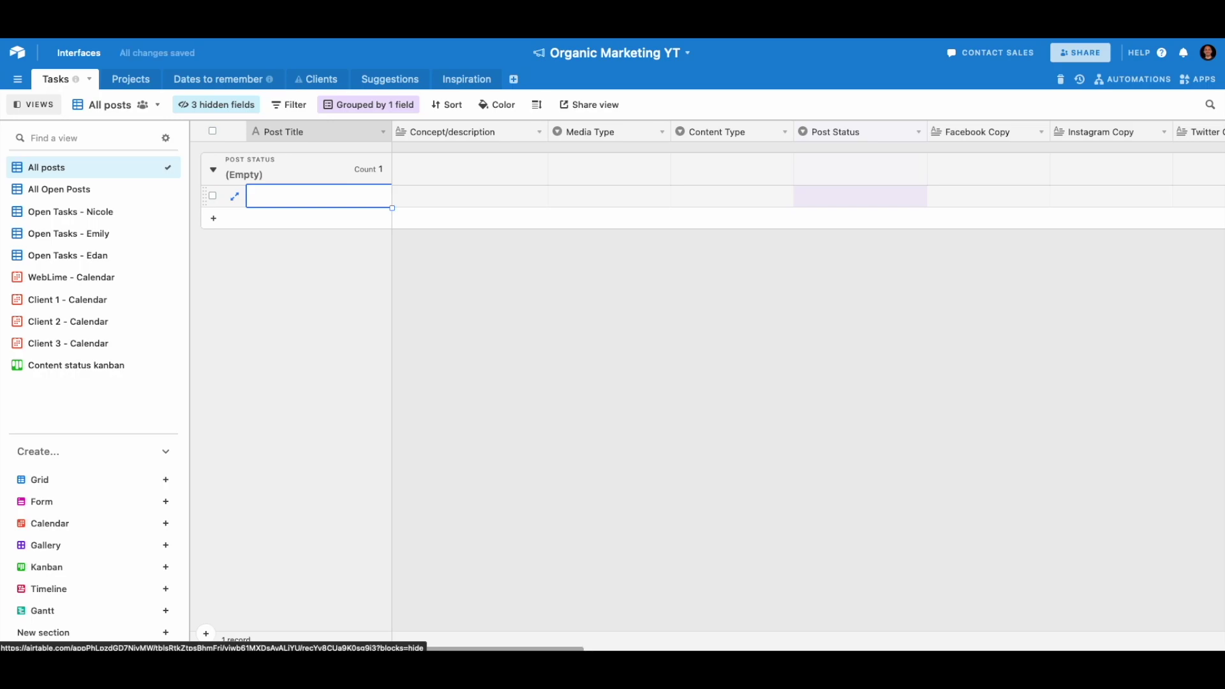
type("First post")
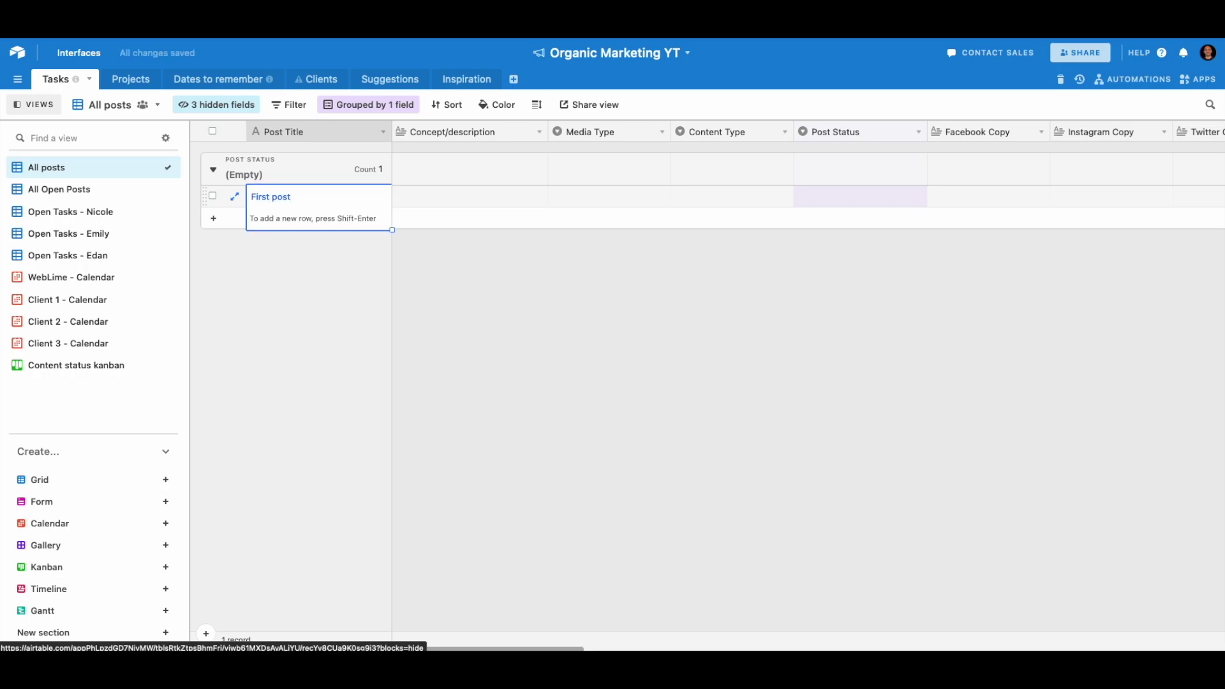
left_click(276, 250)
left_click(295, 220)
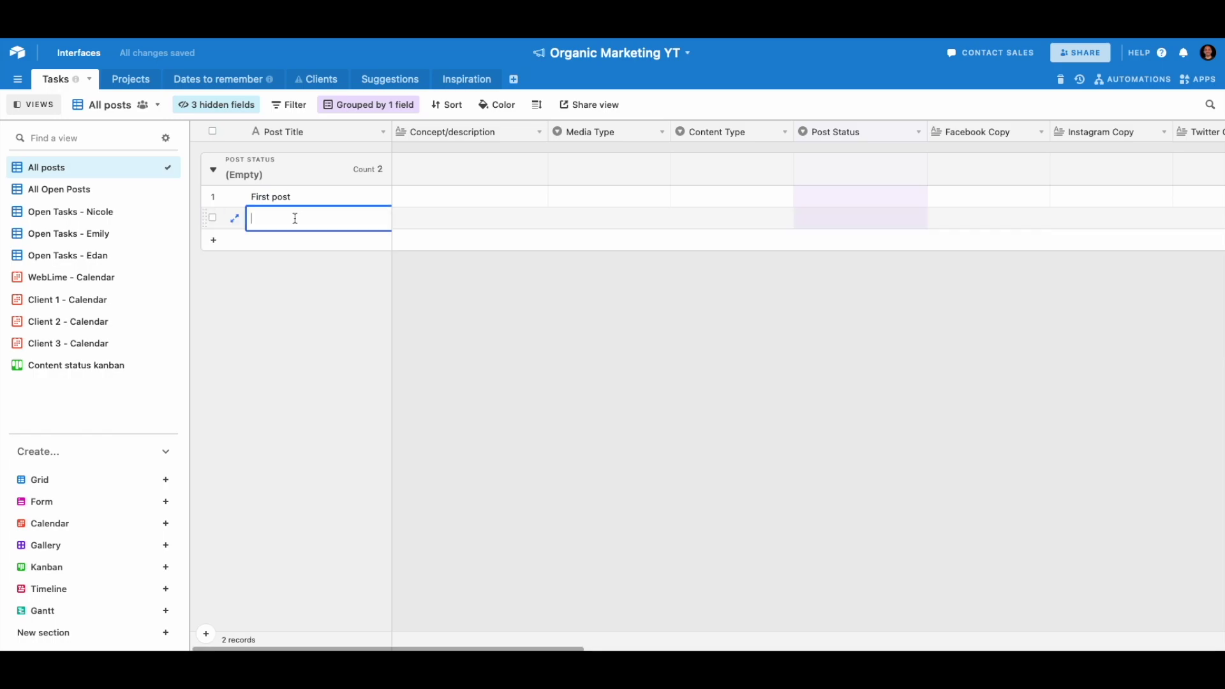
type("Second post")
left_click(276, 240)
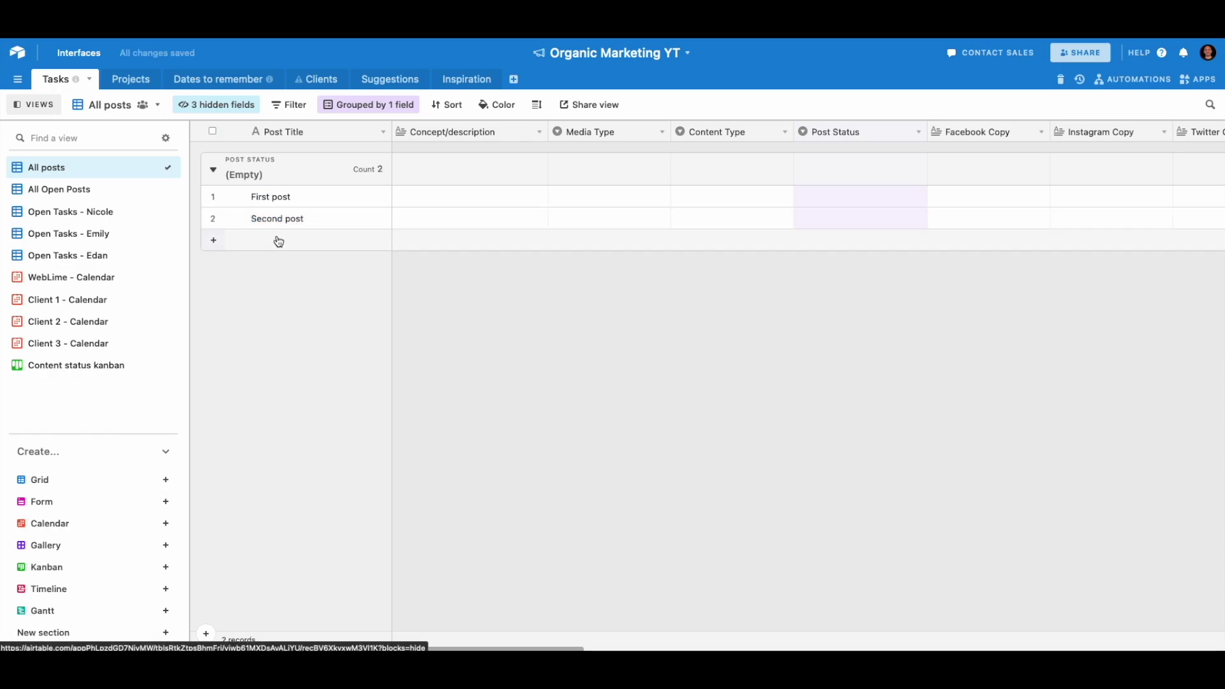
left_click(276, 241)
type("Third post")
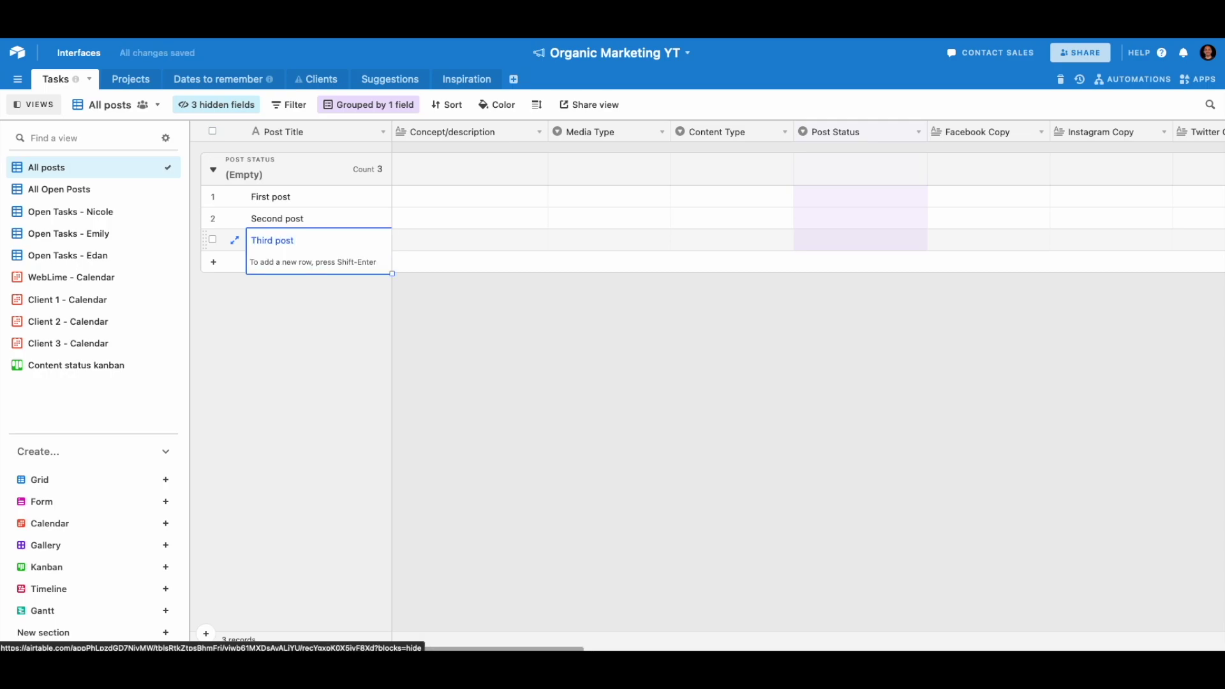
key("Tab")
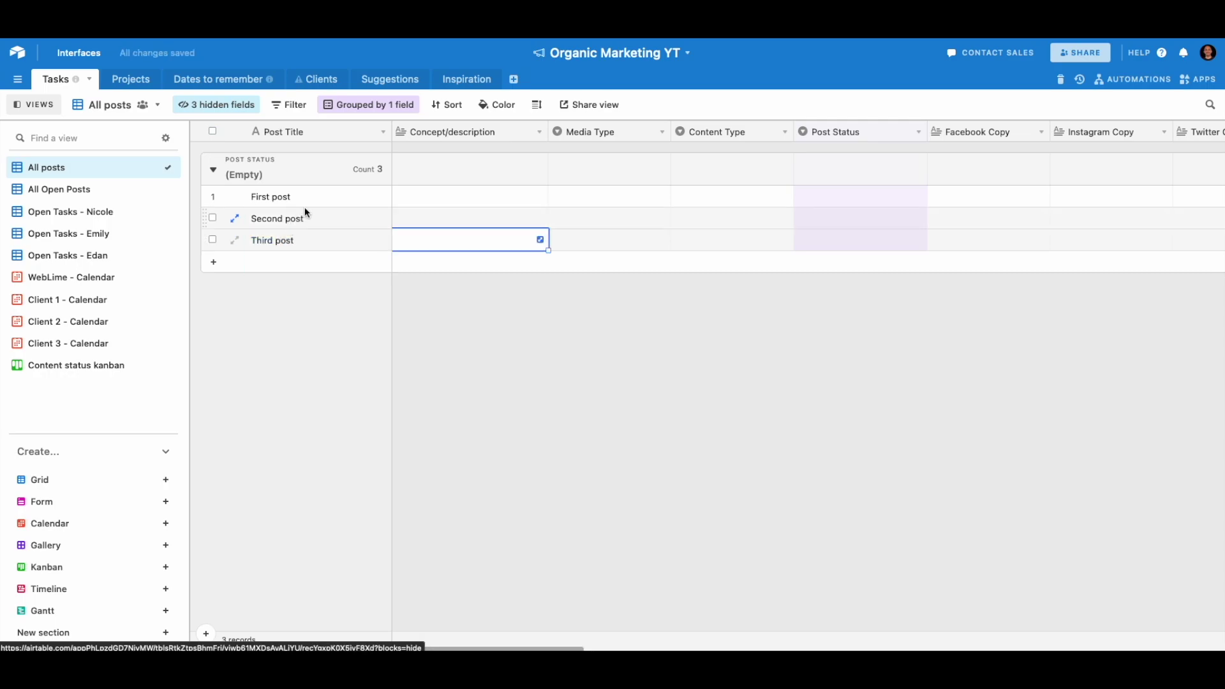
left_click(464, 199)
left_click(603, 201)
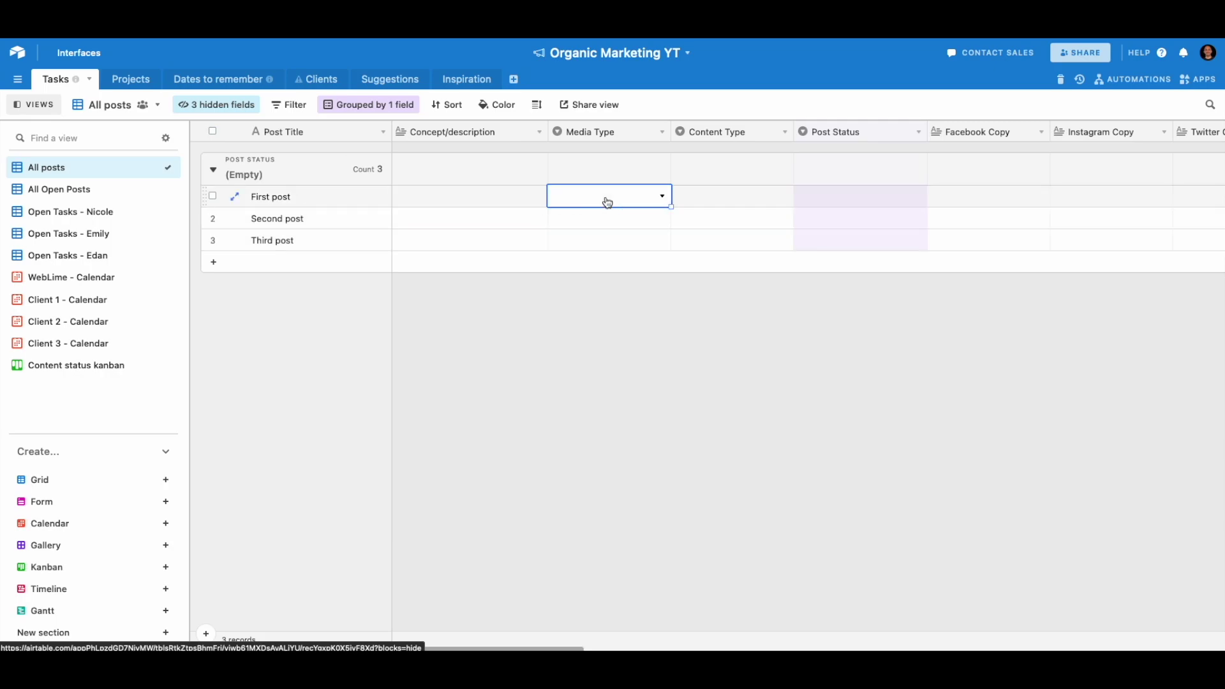
scroll(608, 202, "right", 2)
left_click(608, 202)
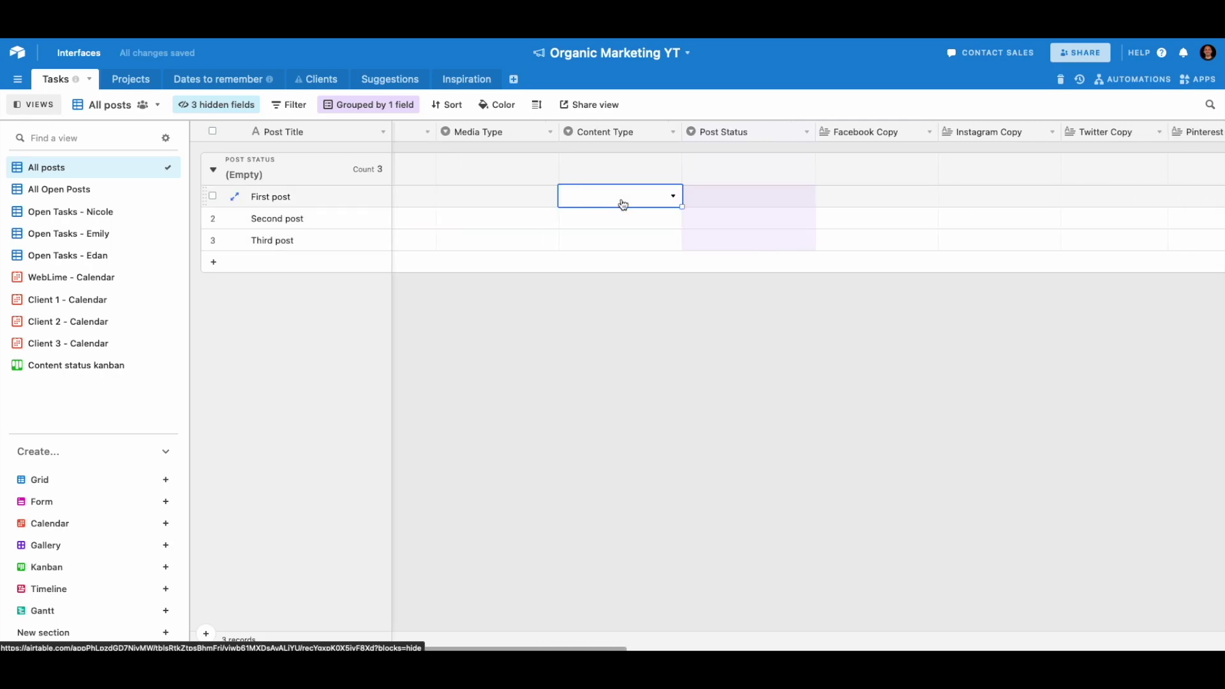
scroll(638, 202, "right", 2)
left_click(676, 204)
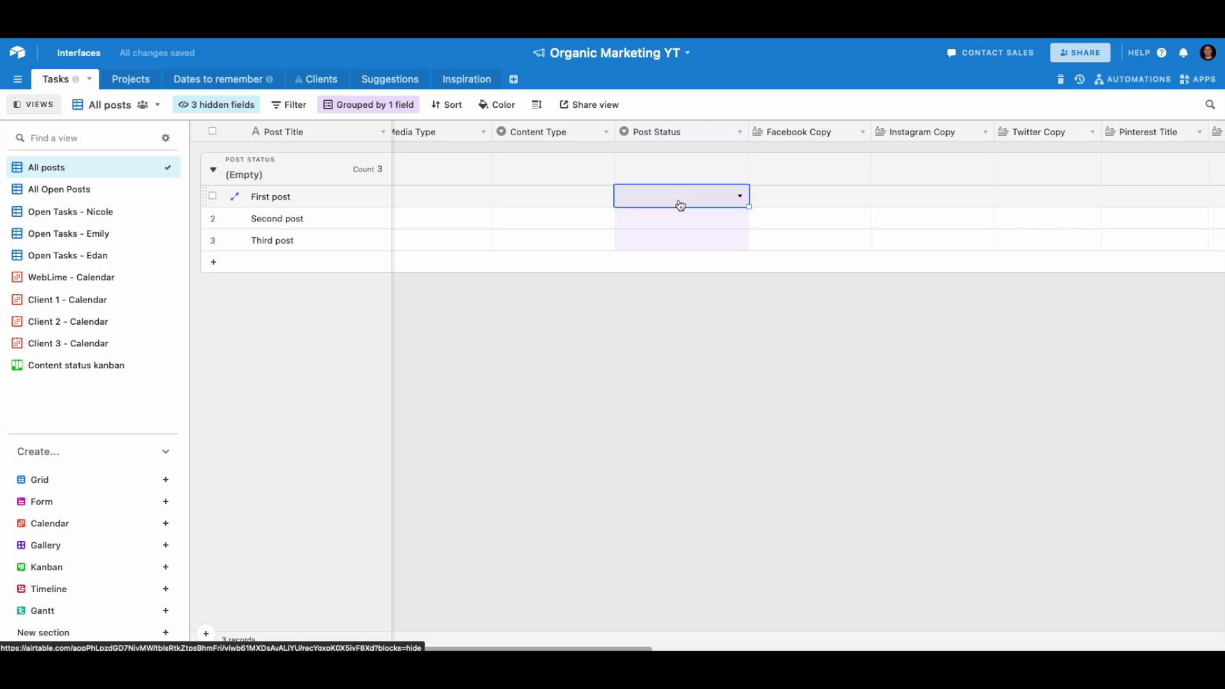
scroll(678, 202, "right", 2)
left_click(731, 203)
scroll(765, 199, "right", 1)
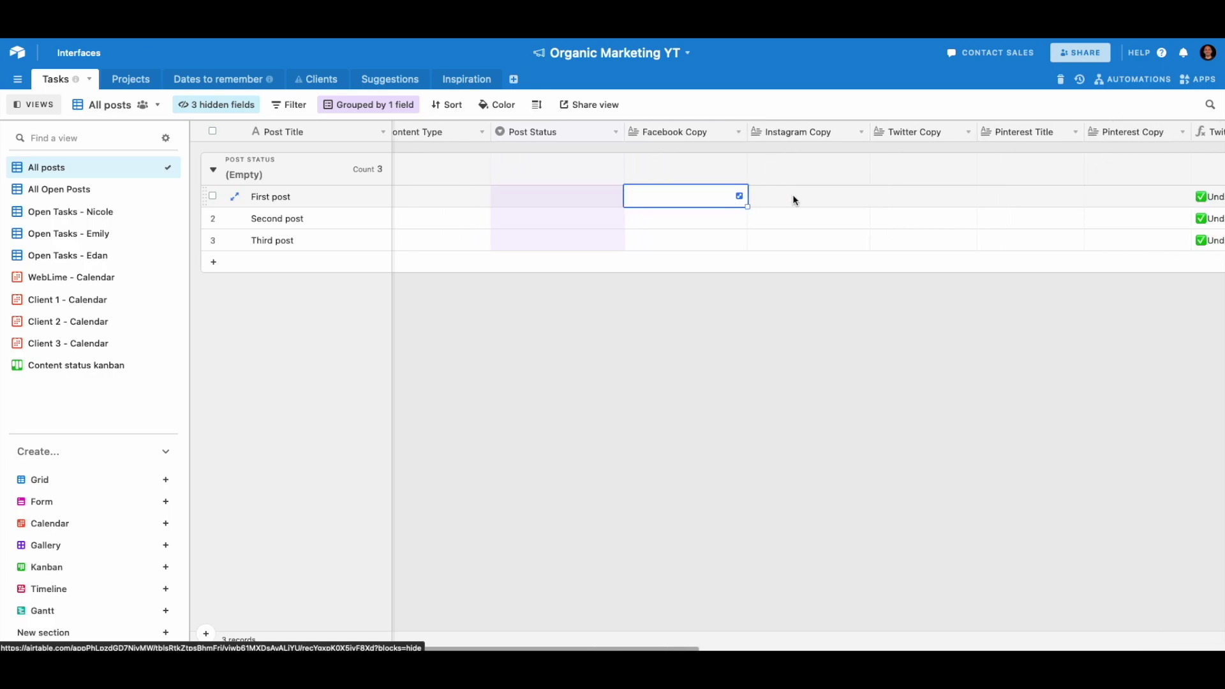
left_click(799, 197)
scroll(799, 198, "right", 2)
left_click(798, 198)
scroll(816, 198, "right", 2)
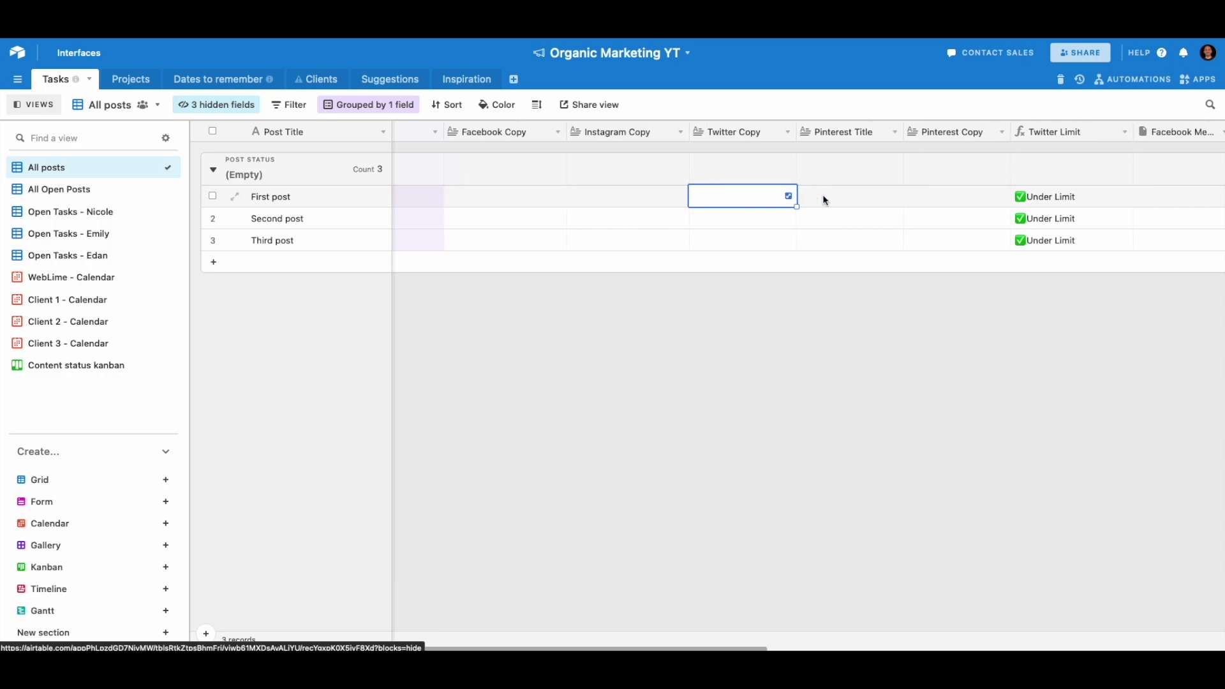
left_click(839, 199)
scroll(840, 200, "right", 1)
scroll(840, 199, "right", 2)
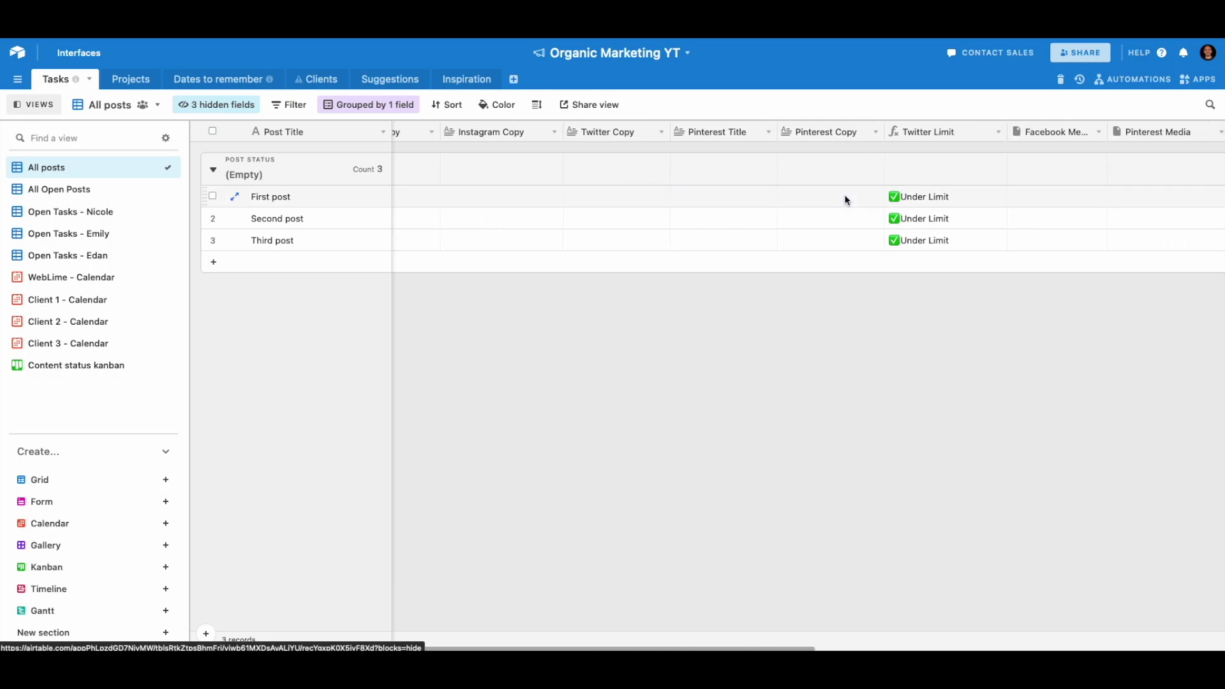
left_click(842, 199)
scroll(928, 199, "right", 1)
left_click(925, 203)
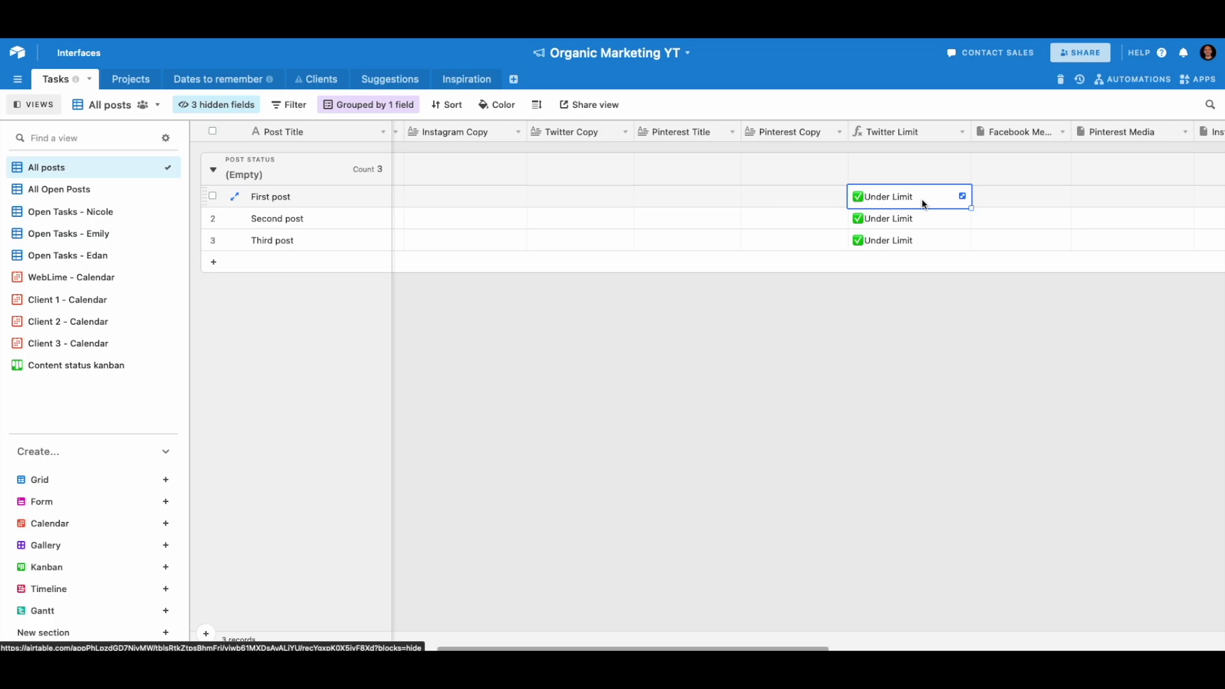
scroll(896, 198, "left", 2)
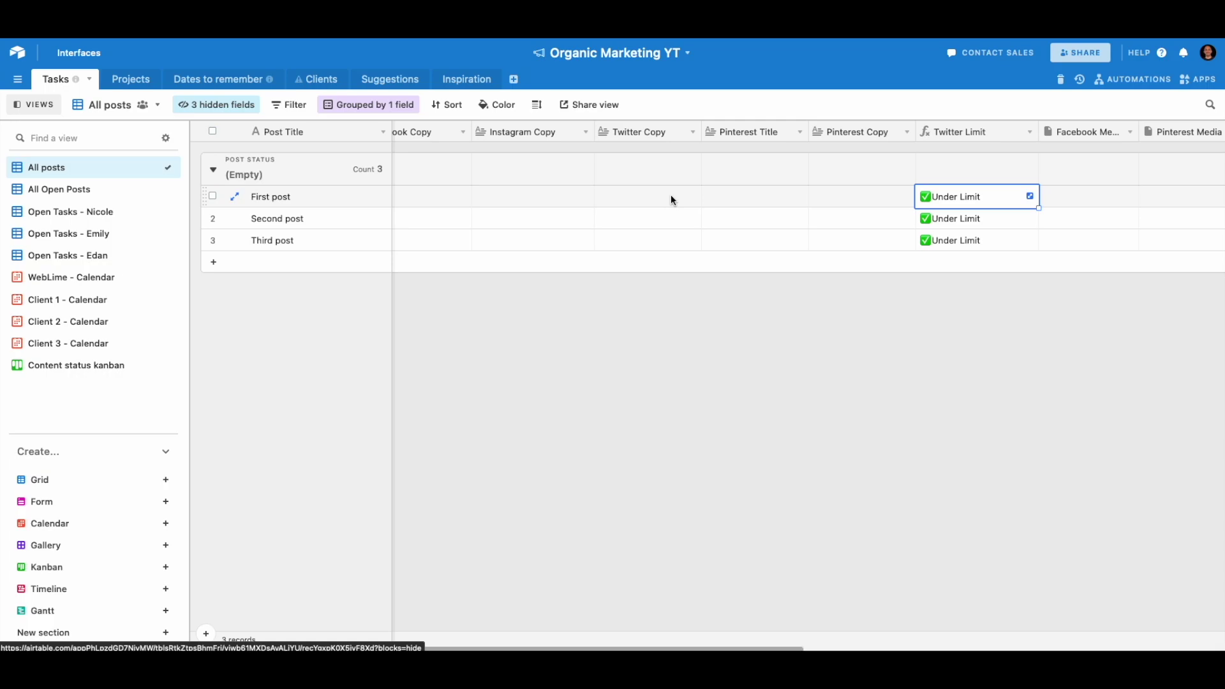
scroll(673, 199, "right", 2)
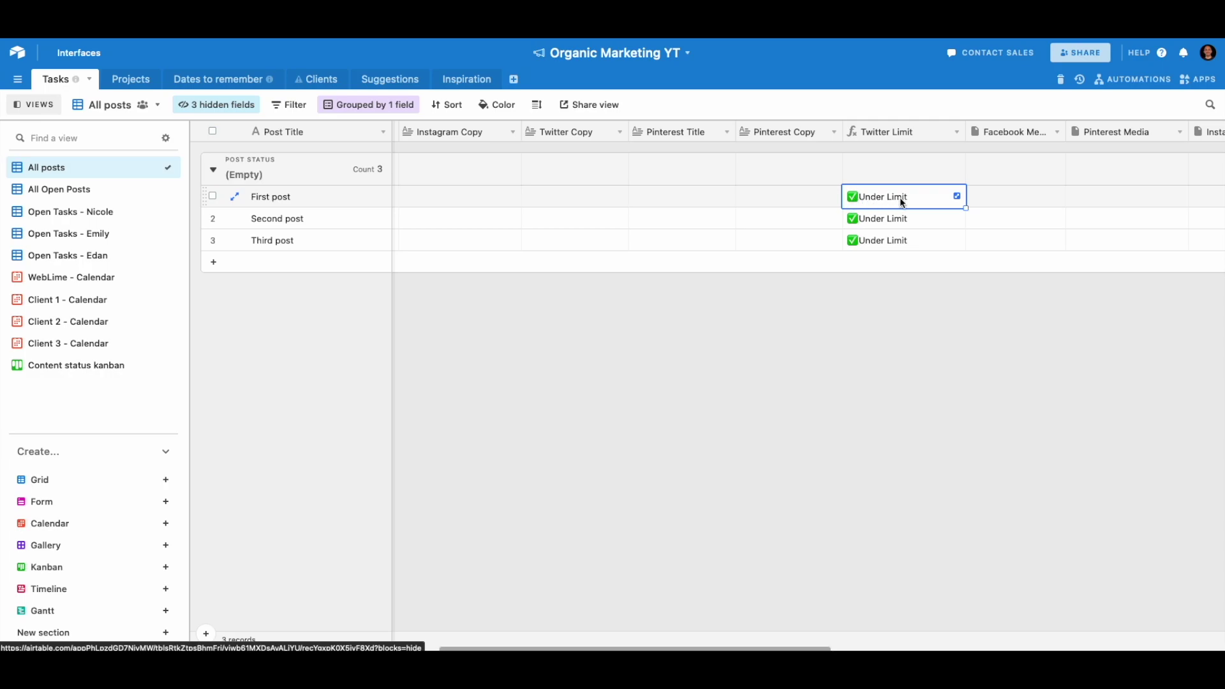
scroll(897, 199, "right", 2)
left_click(924, 202)
scroll(928, 202, "right", 4)
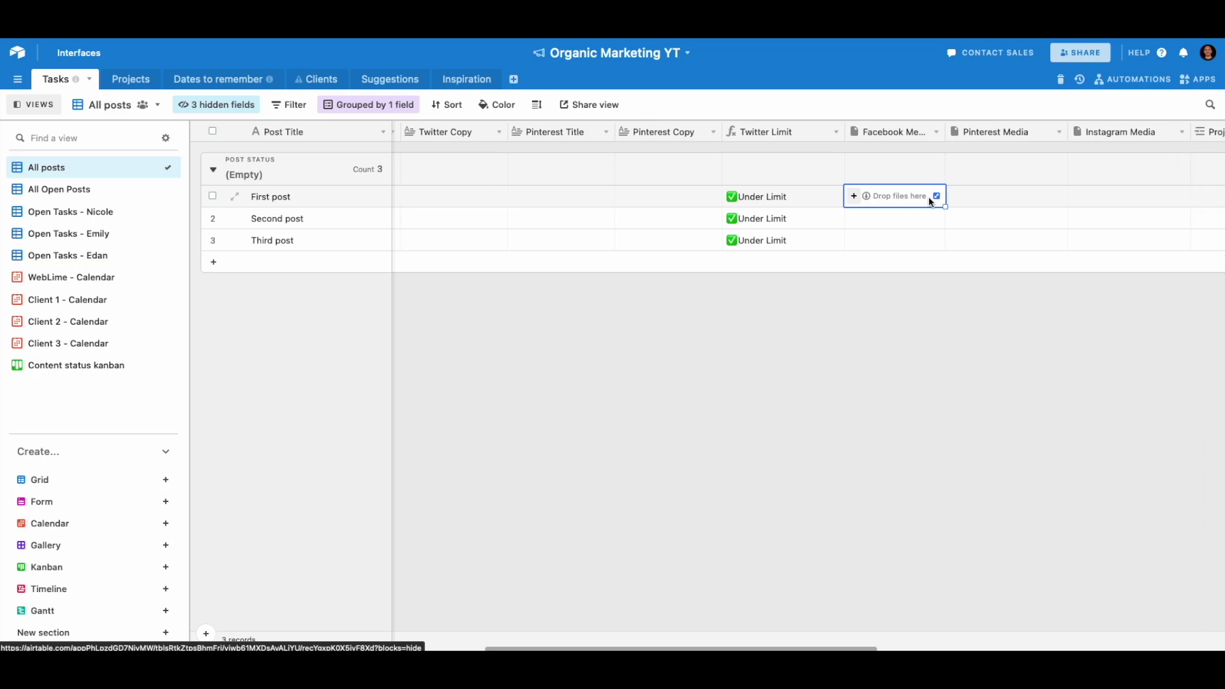
key("Escape")
scroll(955, 202, "right", 2)
left_click(965, 201)
scroll(966, 202, "right", 6)
scroll(1000, 203, "right", 4)
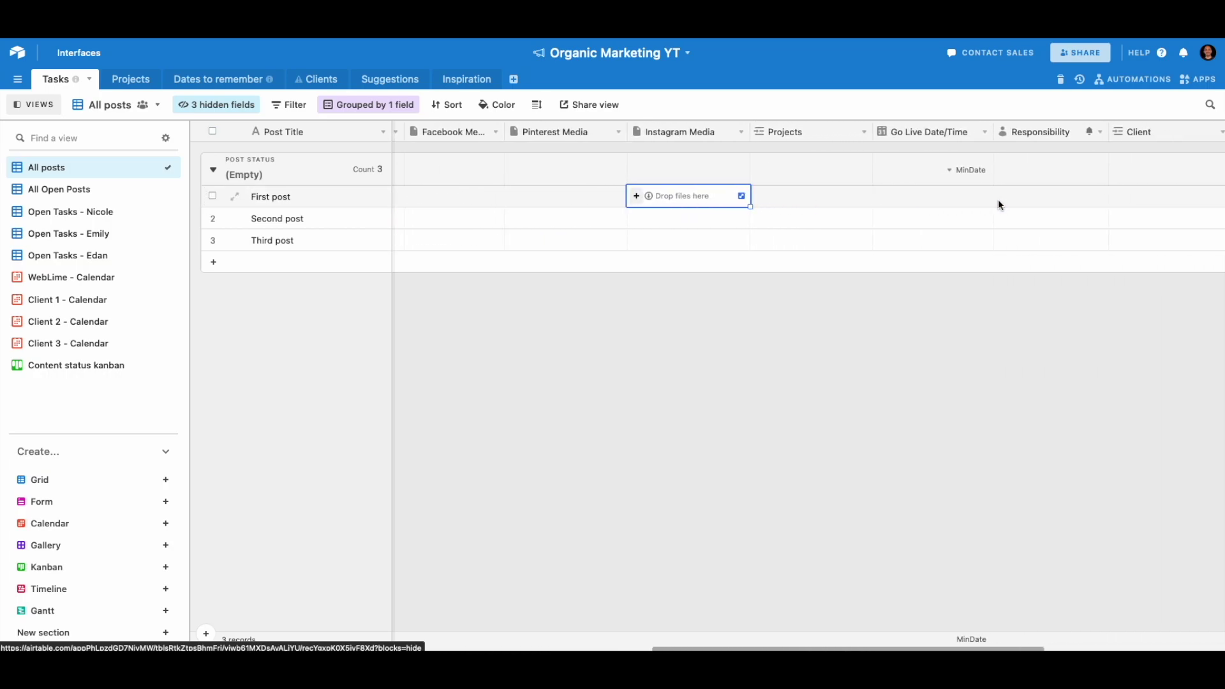
left_click(919, 203)
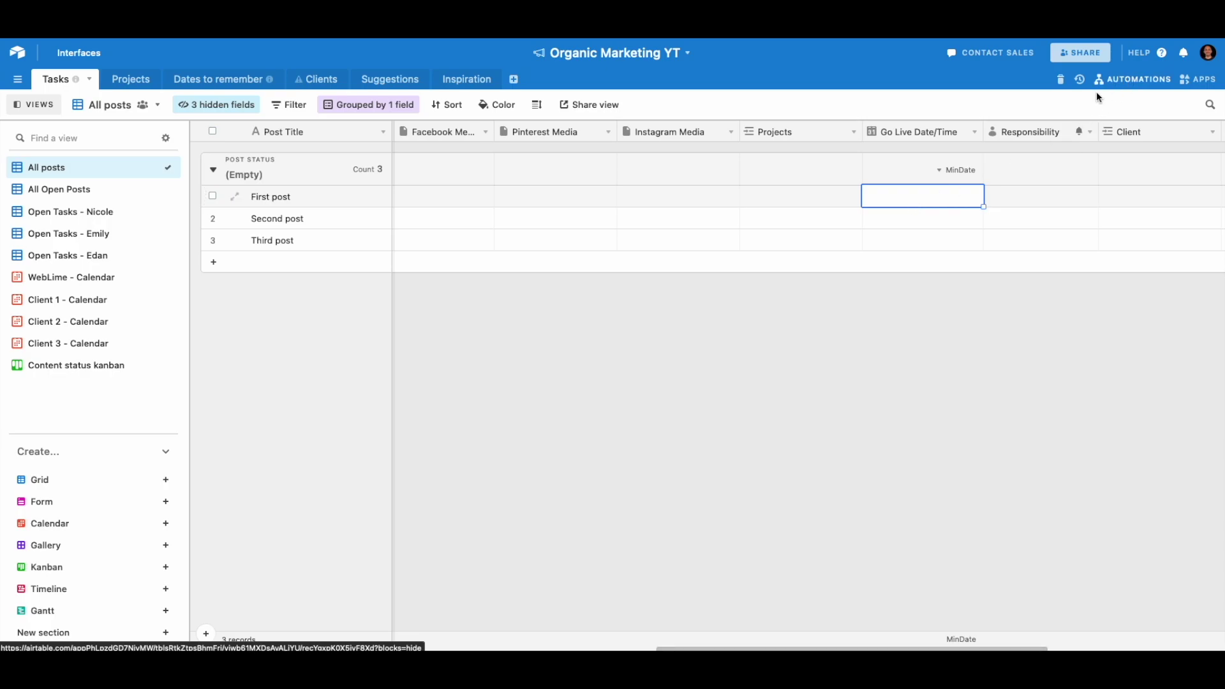
left_click(912, 199)
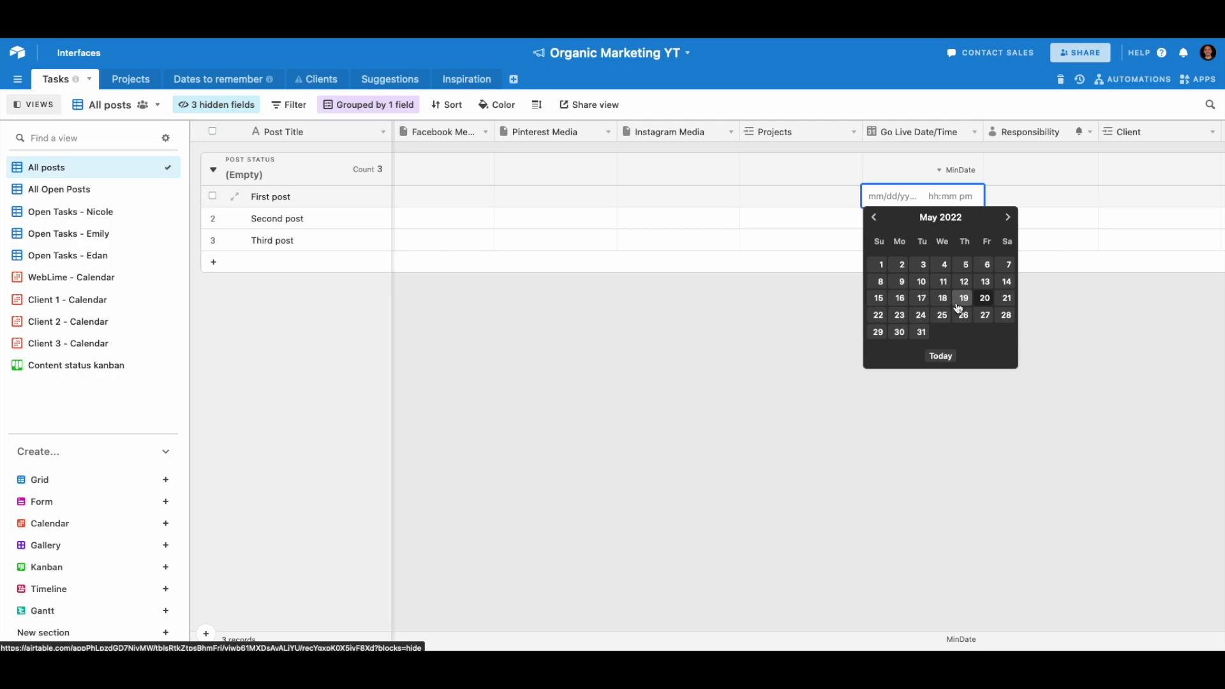
left_click(845, 331)
scroll(769, 206, "left", 5)
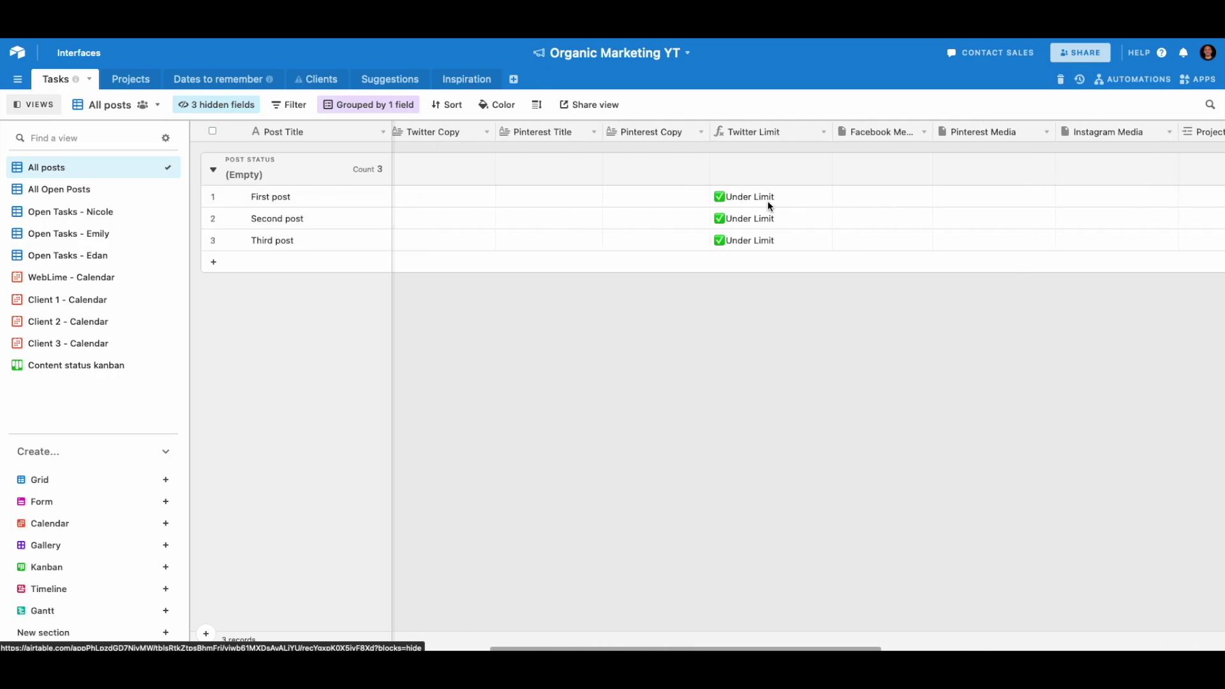
scroll(769, 206, "left", 10)
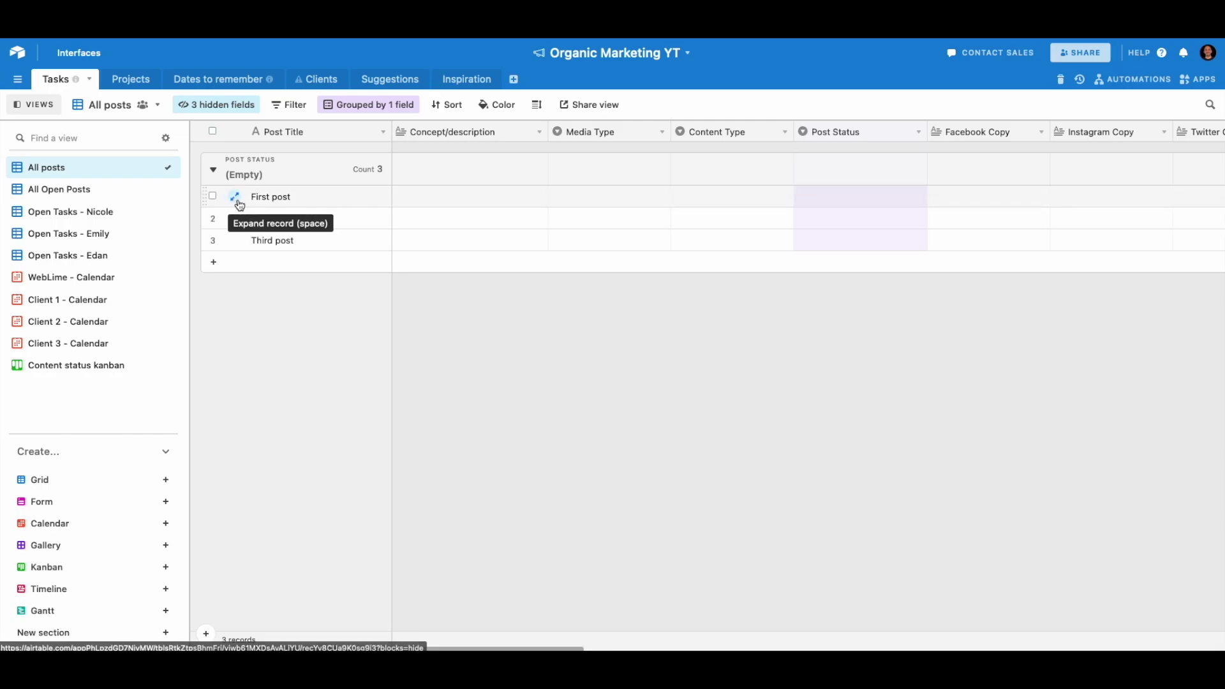
left_click(238, 201)
Write First post's concept 'Here we plan to do X, Y , Z', leaving Media Type unset.
scroll(529, 248, "down", 2)
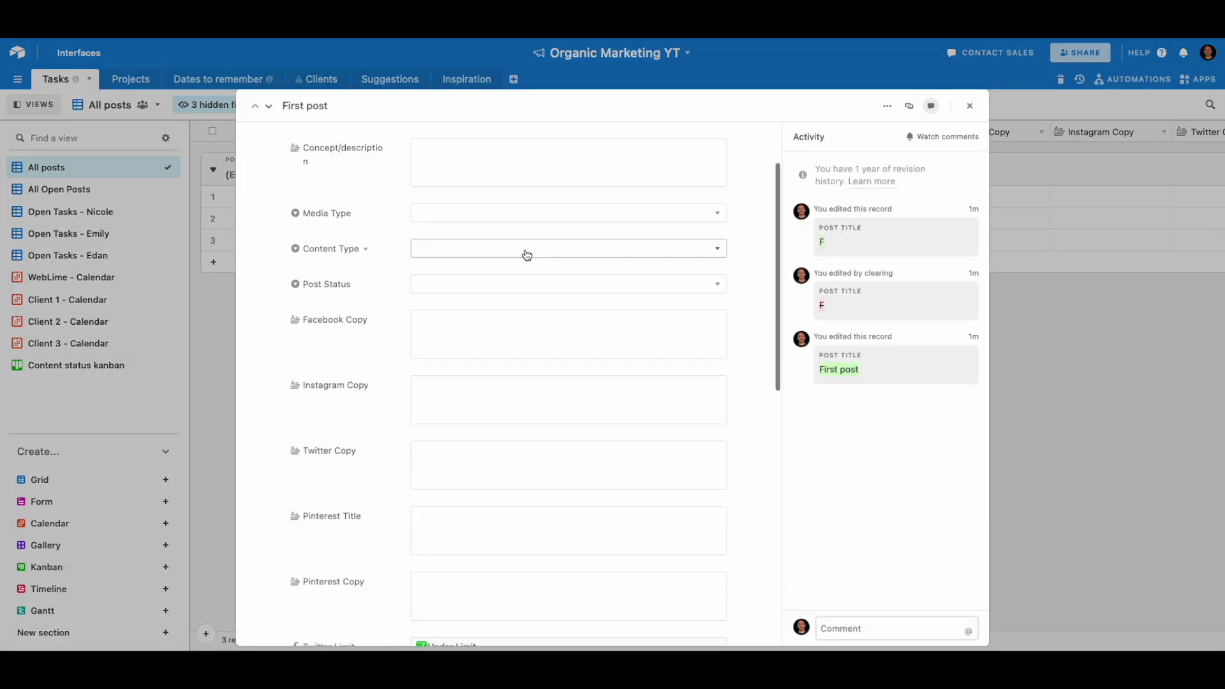
left_click(455, 154)
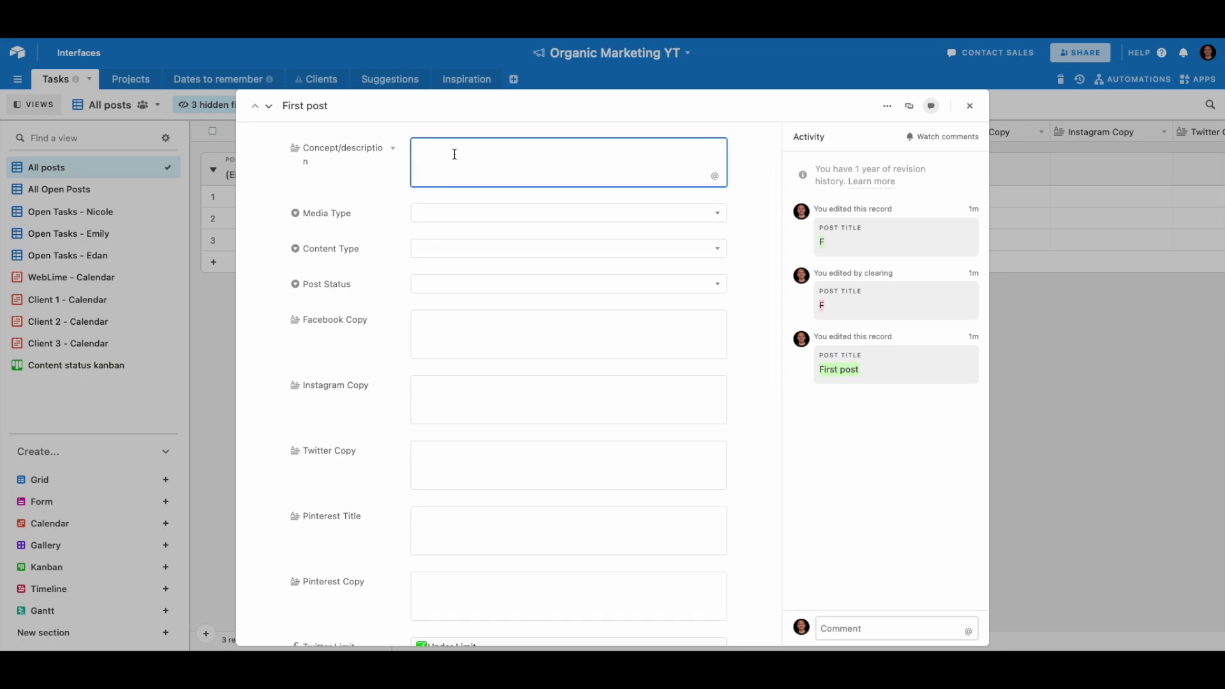
type("Here we plan to do X, Y , Z")
key("Tab")
left_click(635, 219)
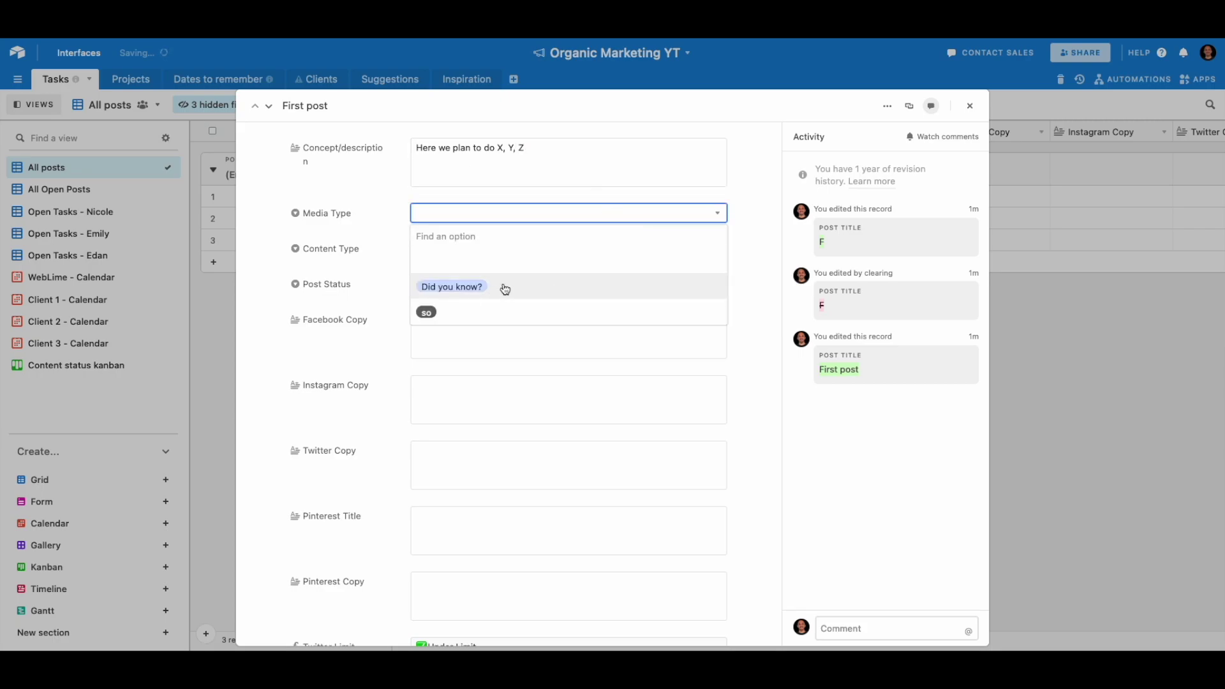
left_click(738, 229)
left_click(682, 218)
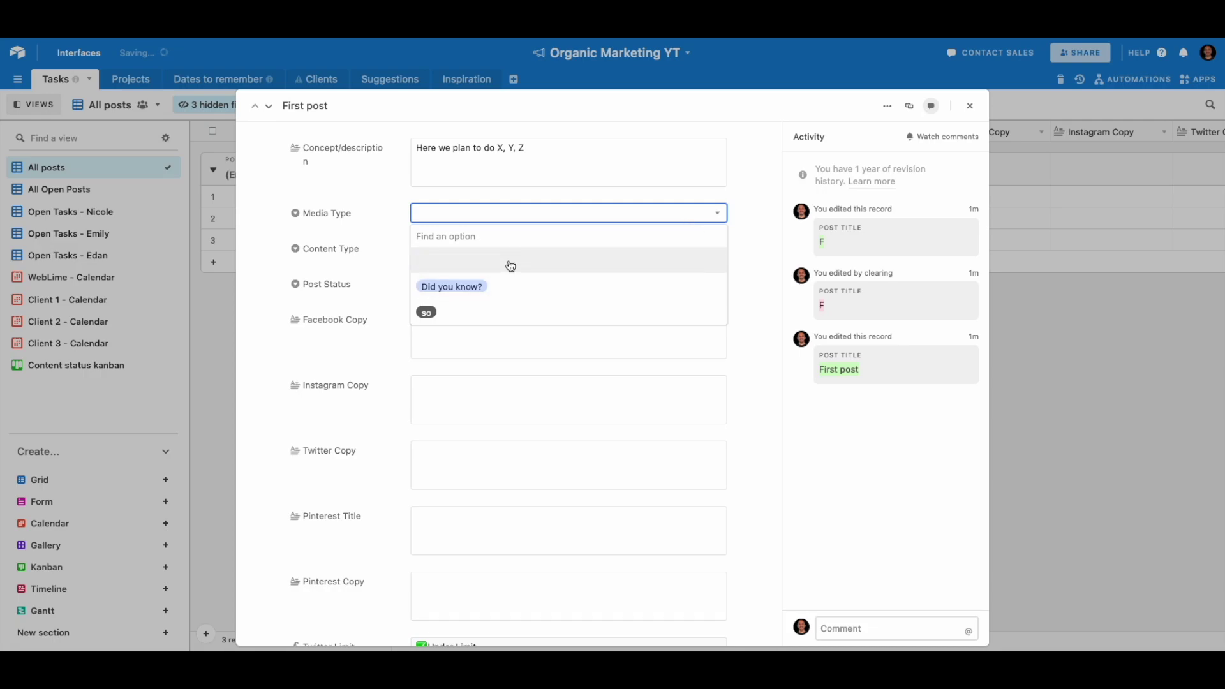
left_click(752, 220)
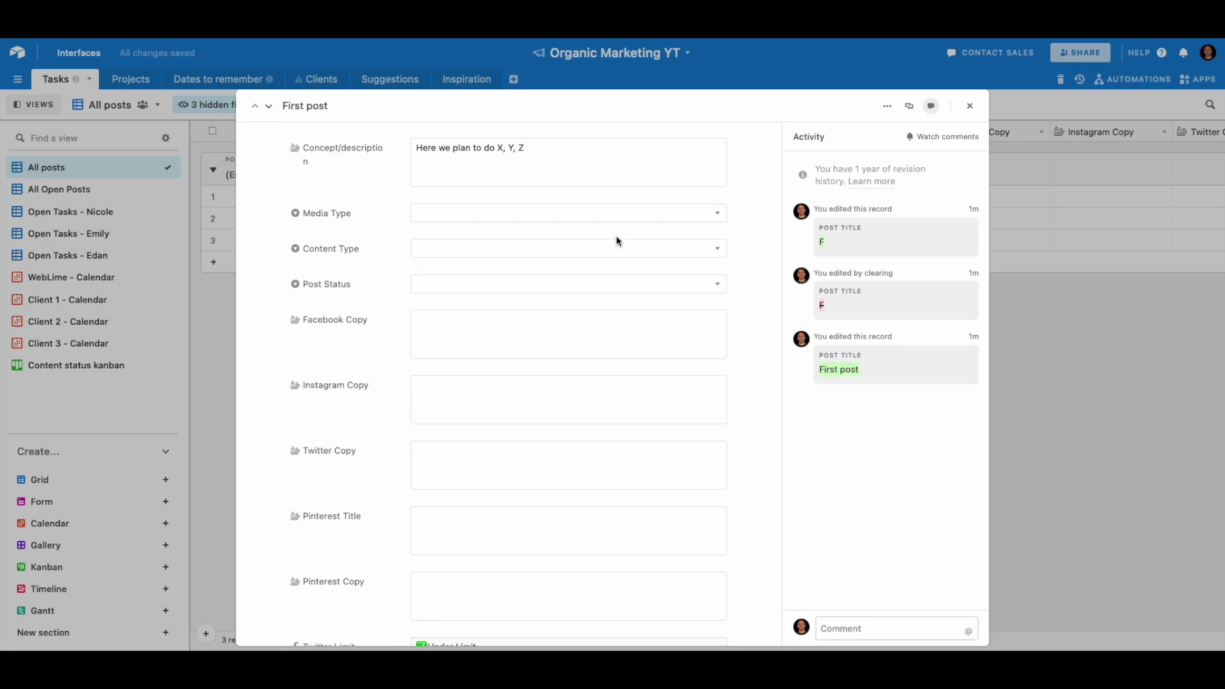
Give First post the Social Media content type and Draft post status.
left_click(666, 257)
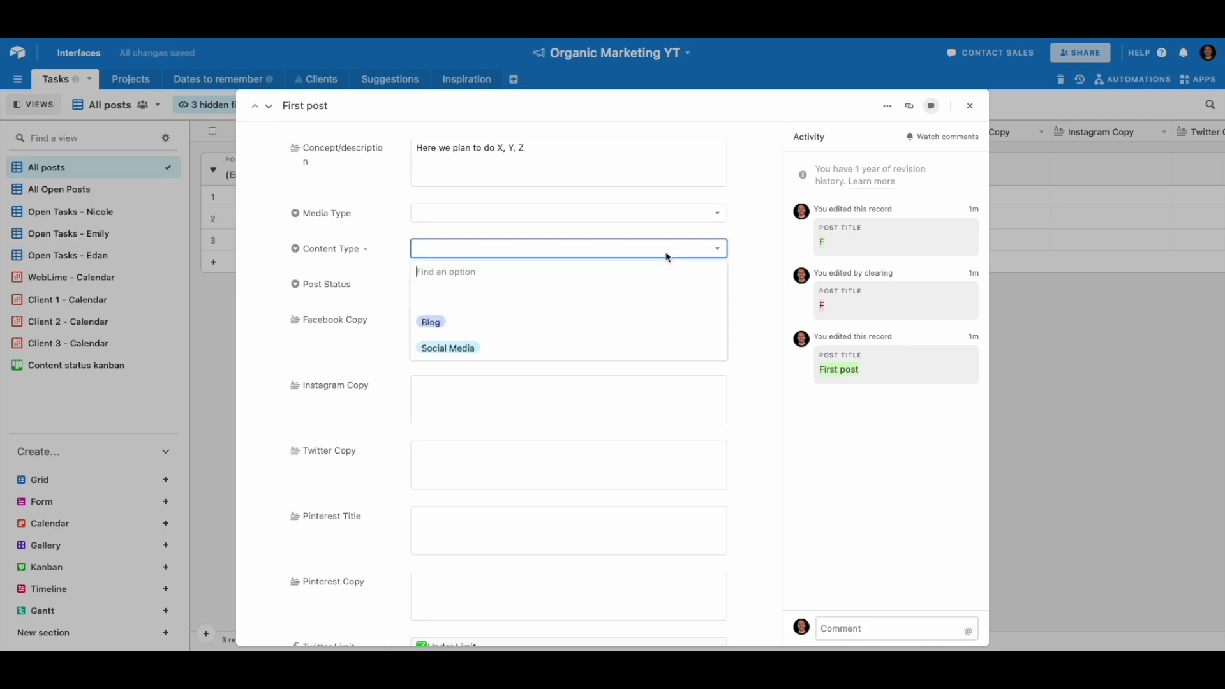
left_click(511, 345)
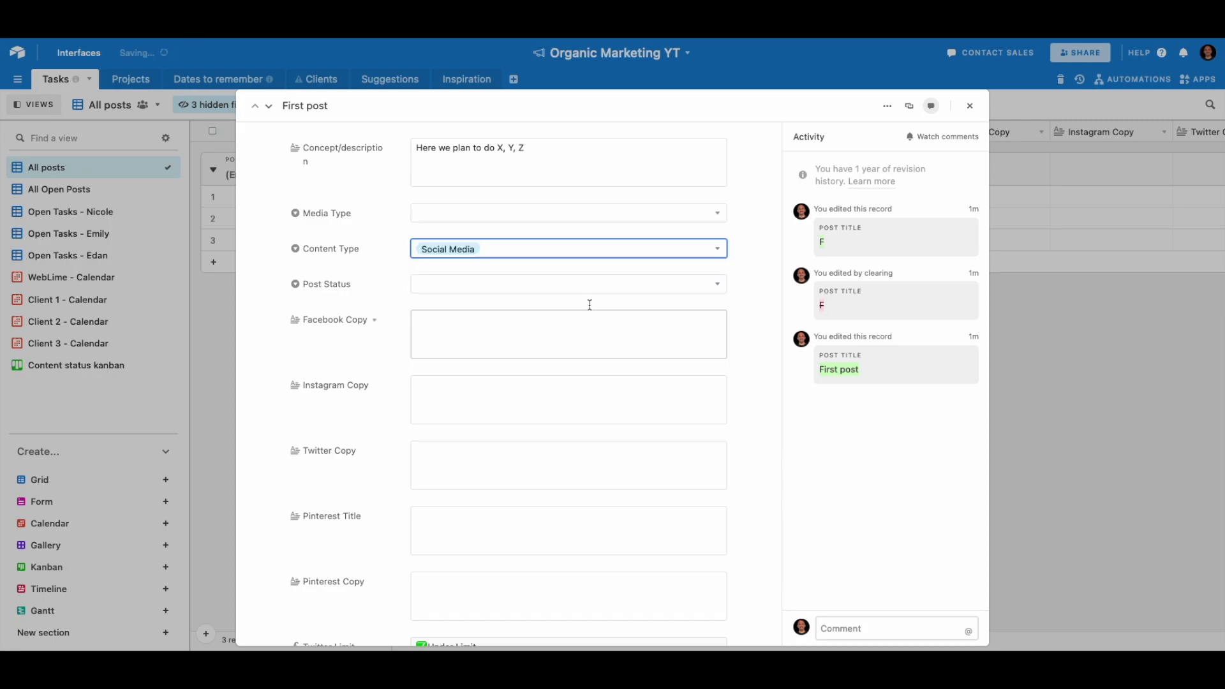
left_click(661, 284)
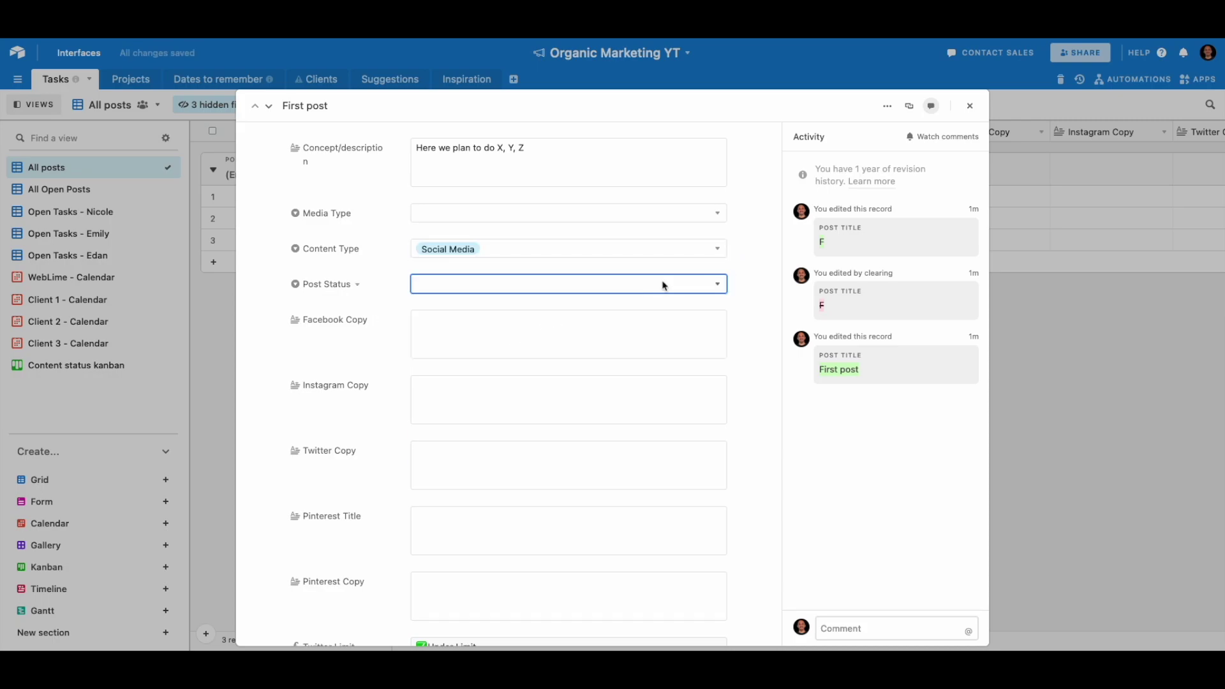
left_click(581, 362)
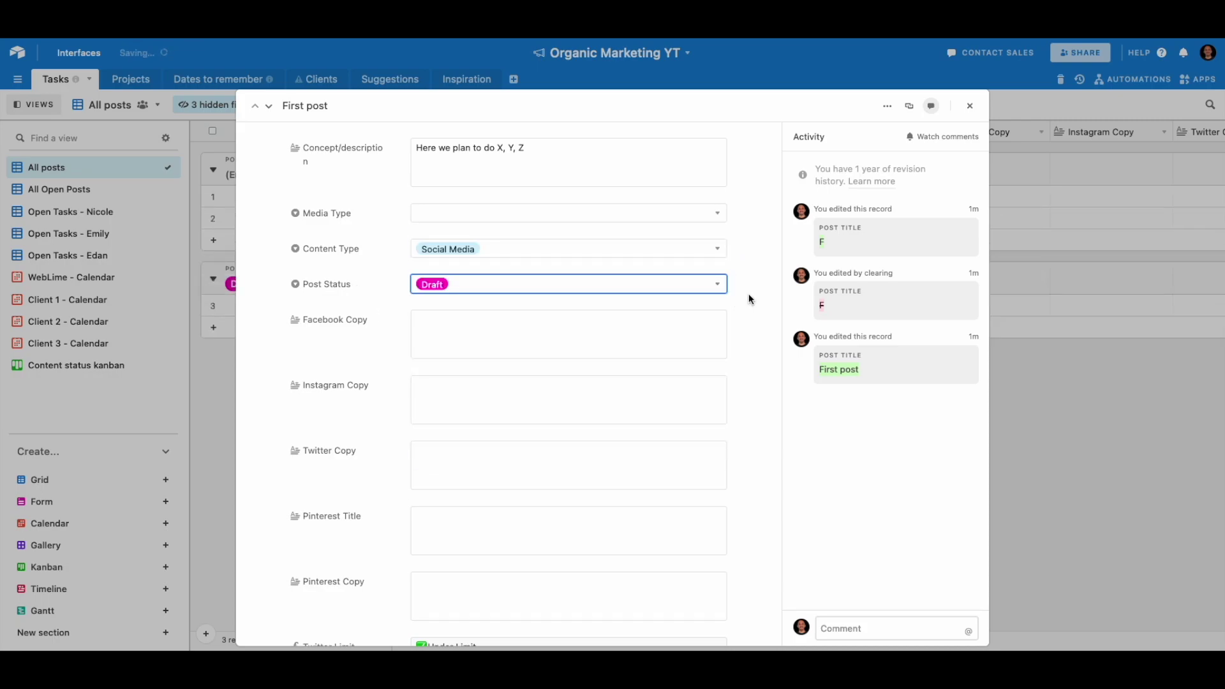
left_click(555, 326)
key("Escape")
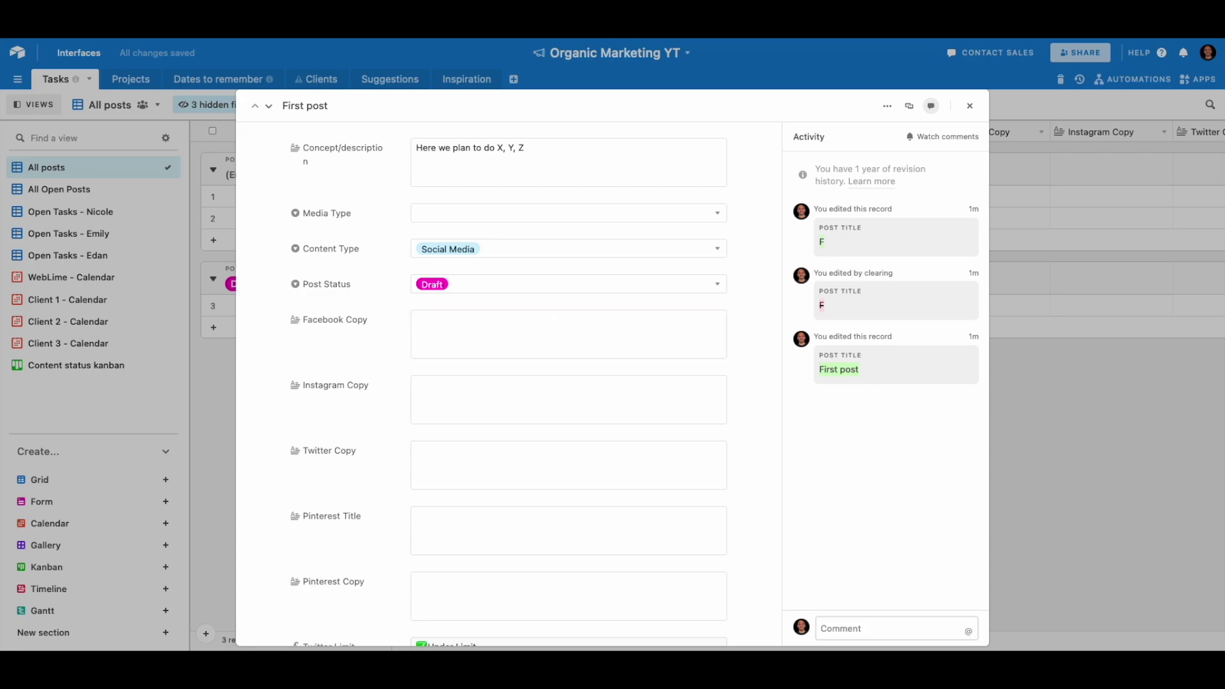
left_click(460, 335)
Paste the Lorem Ipsum sample text into Facebook Copy and Instagram Copy.
key("ctrl+v")
scroll(459, 364, "down", 3)
left_click(480, 438)
key("ctrl+v")
scroll(493, 443, "down", 4)
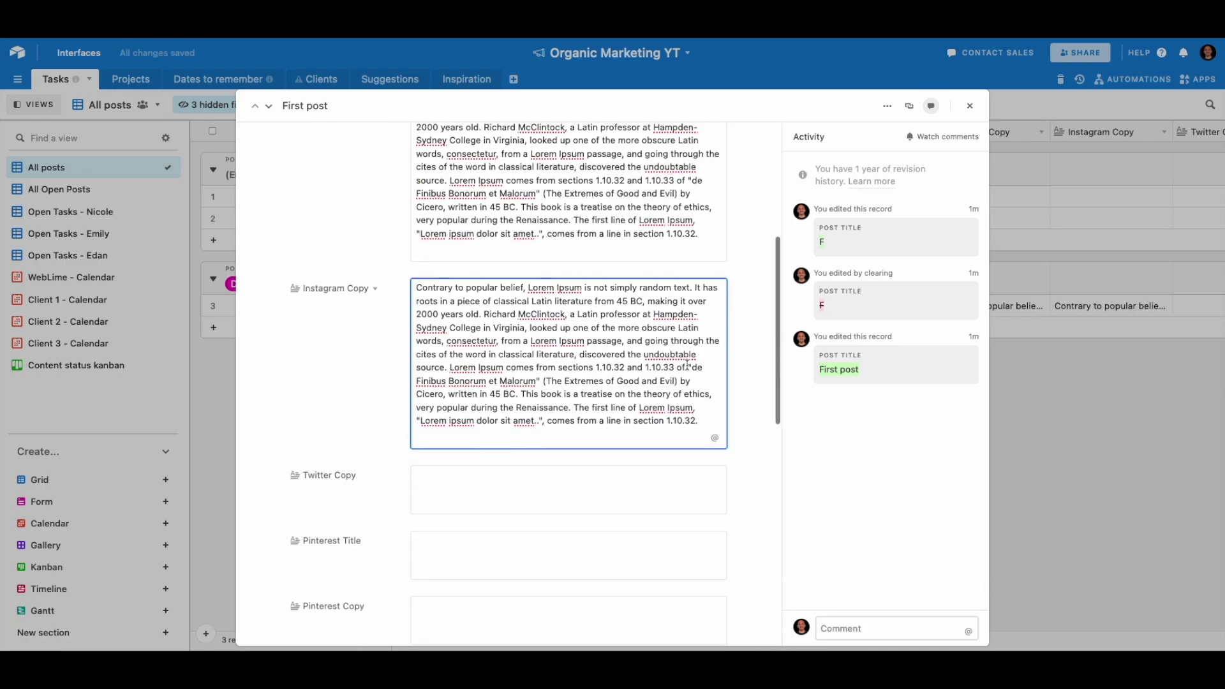
Add a hashtag line starting '#first #few' below the Instagram copy.
left_click(707, 359)
key("Return")
key("Return")
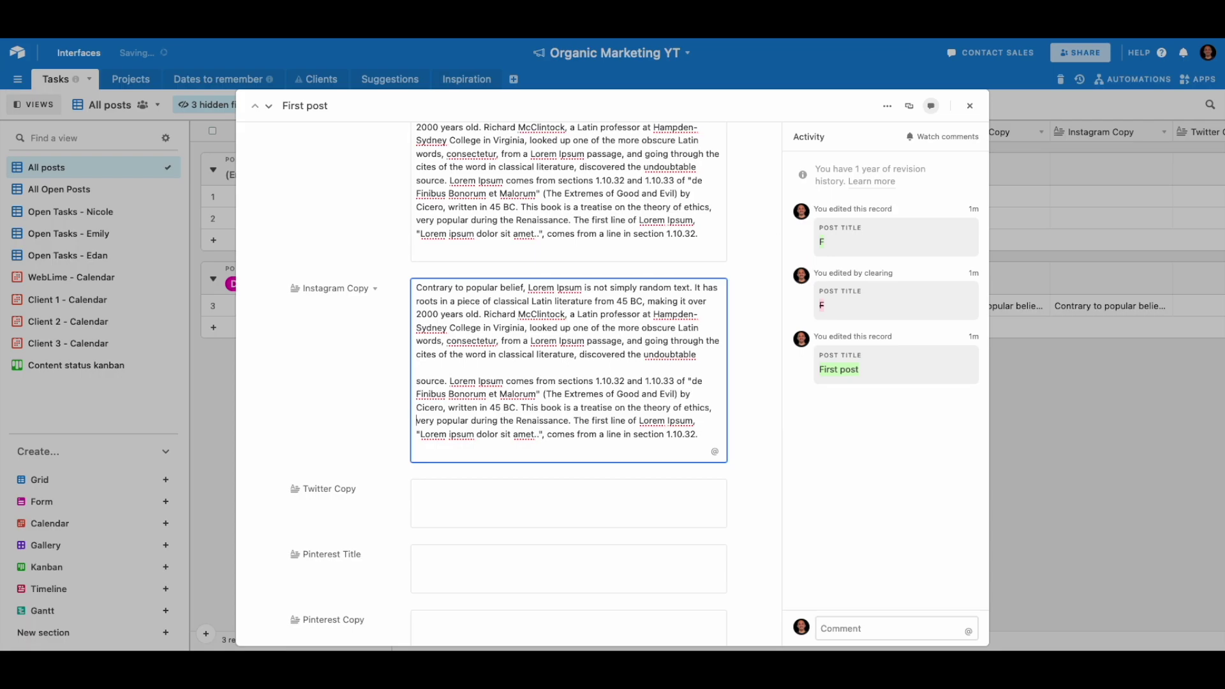
key("Return")
key("Return")
type("#")
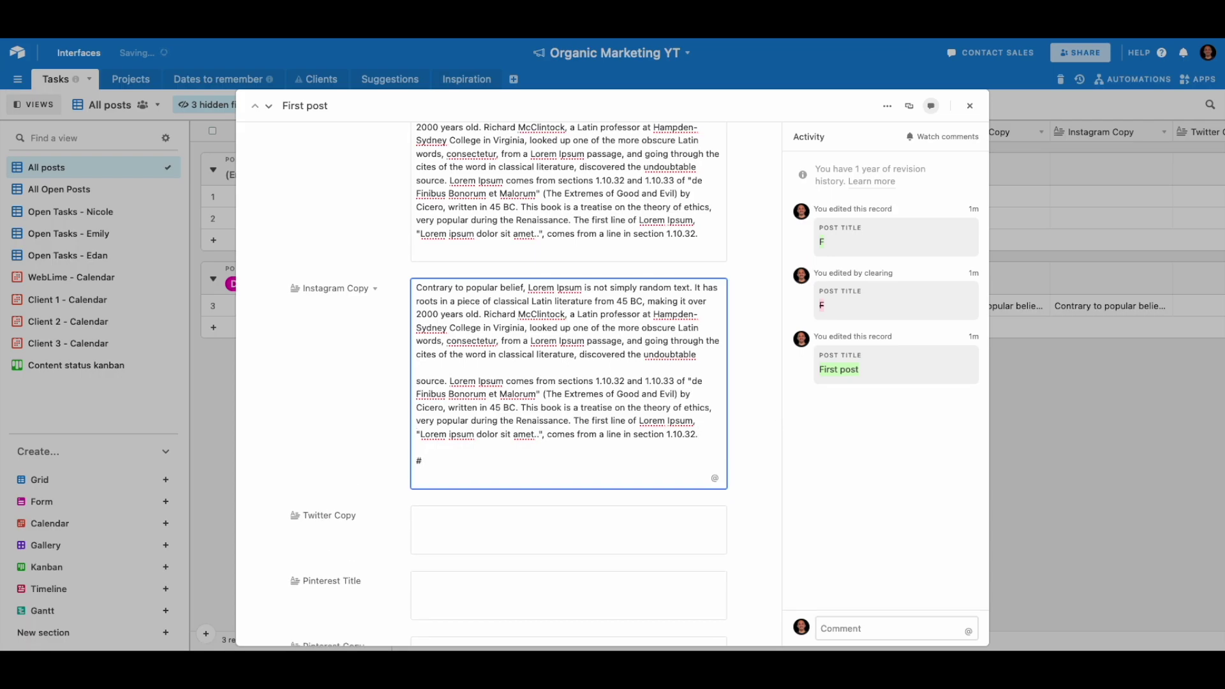
type("first #few #third")
scroll(420, 481, "down", 1)
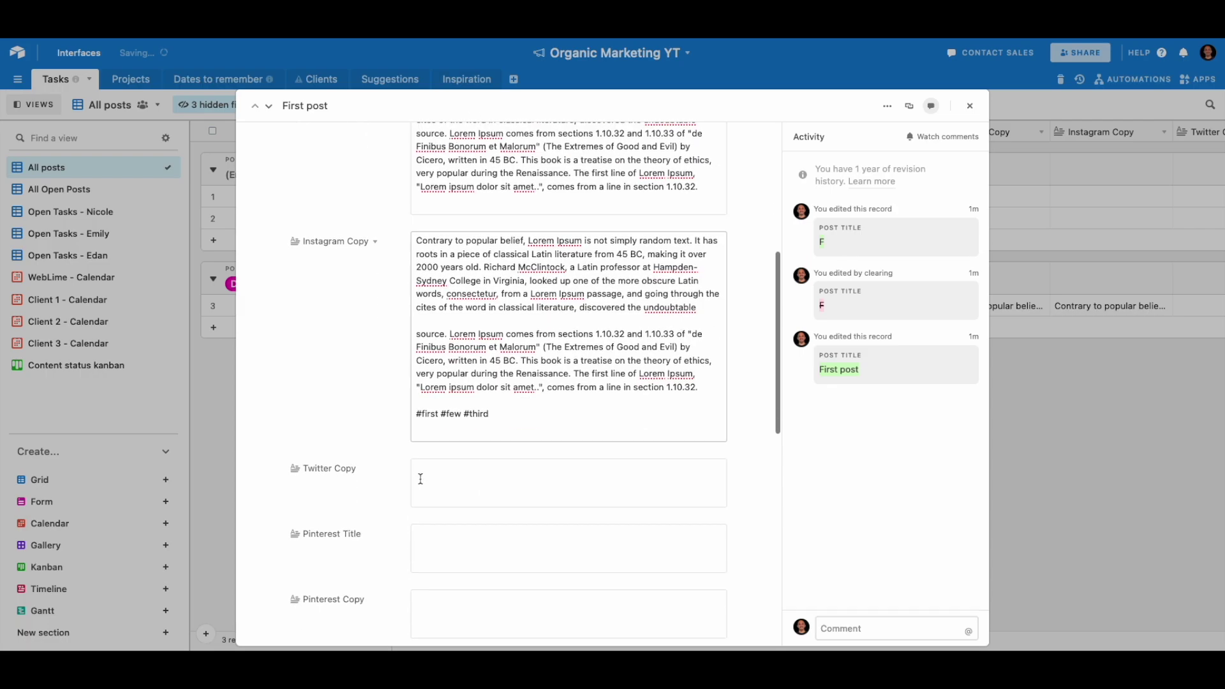
key("ctrl+a")
Trim the Twitter Copy by deleting paragraphs and lines until it is under the limit.
scroll(477, 346, "down", 3)
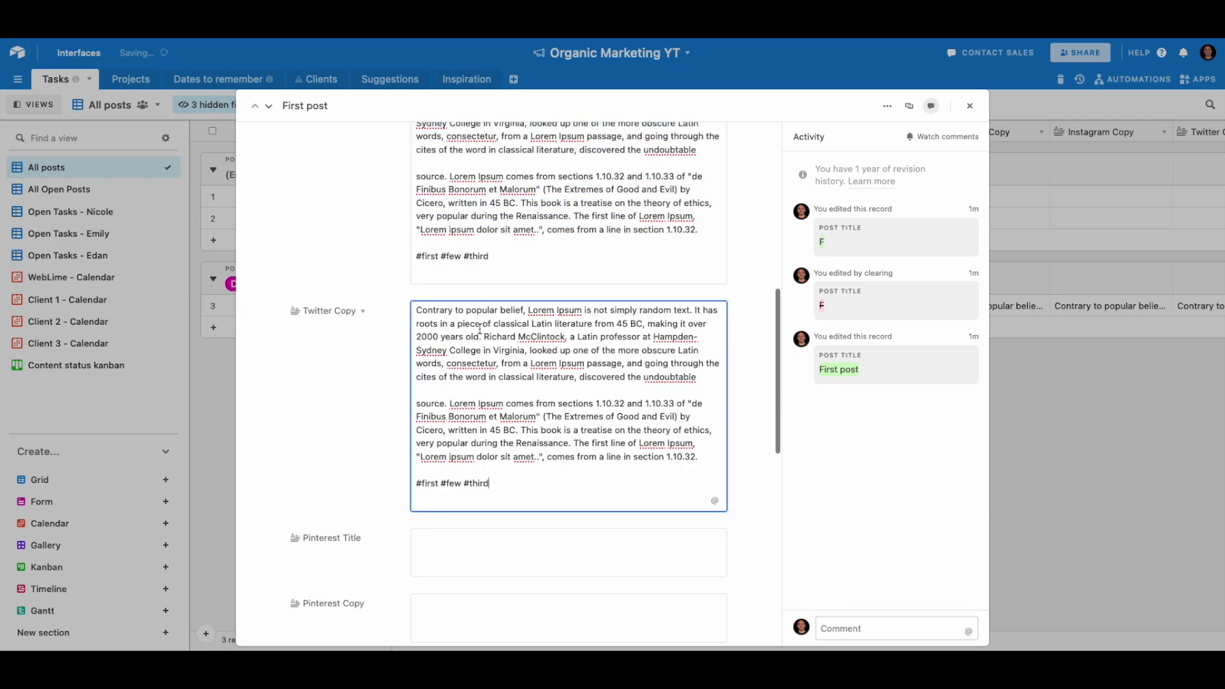
left_click(375, 390)
scroll(376, 393, "down", 4)
scroll(453, 349, "up", 3)
left_click_drag(491, 383, 408, 284)
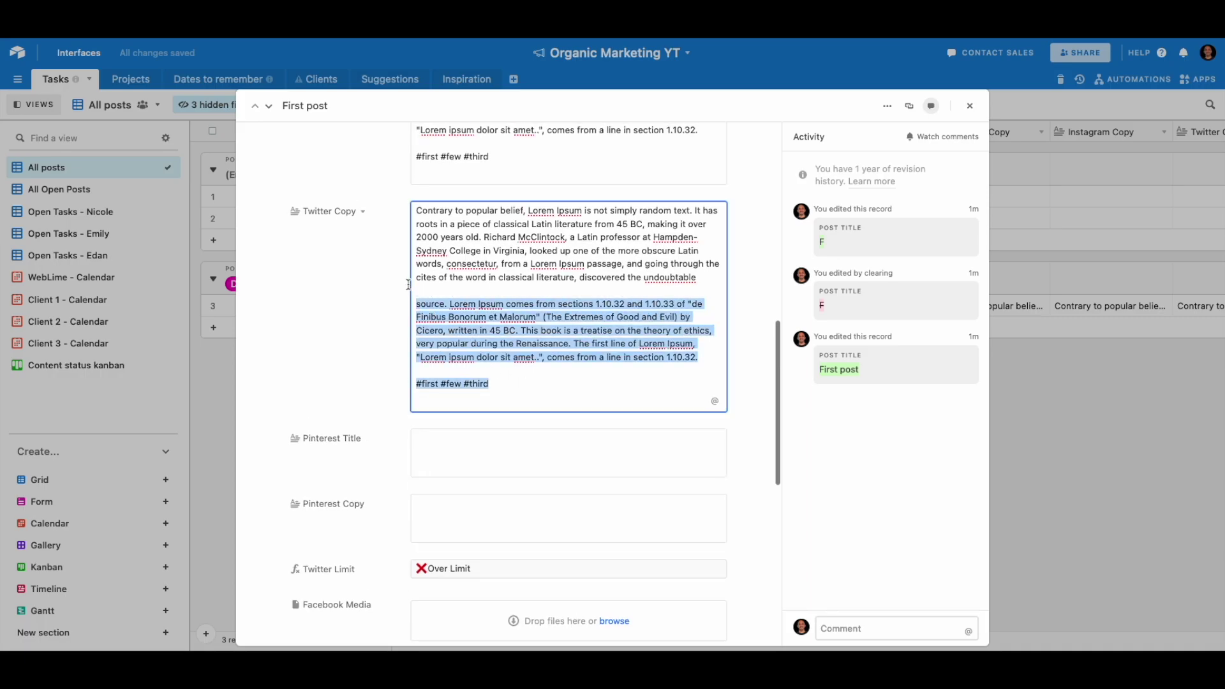
key("BackSpace")
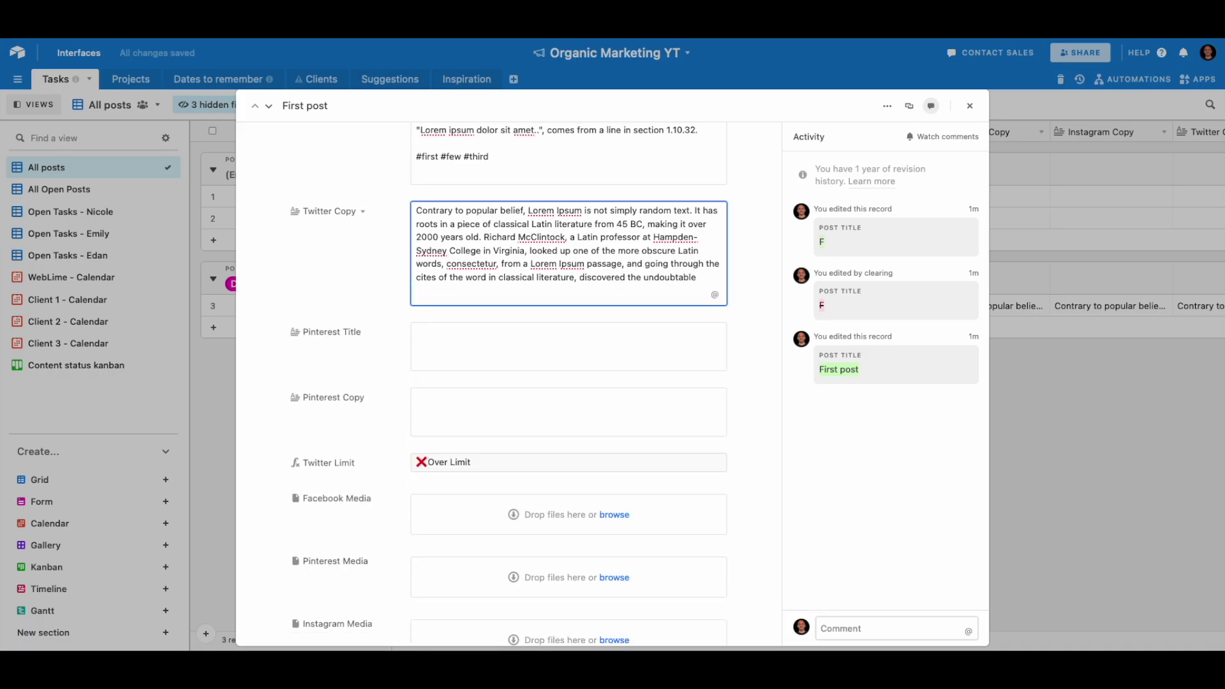
left_click_drag(697, 237, 703, 279)
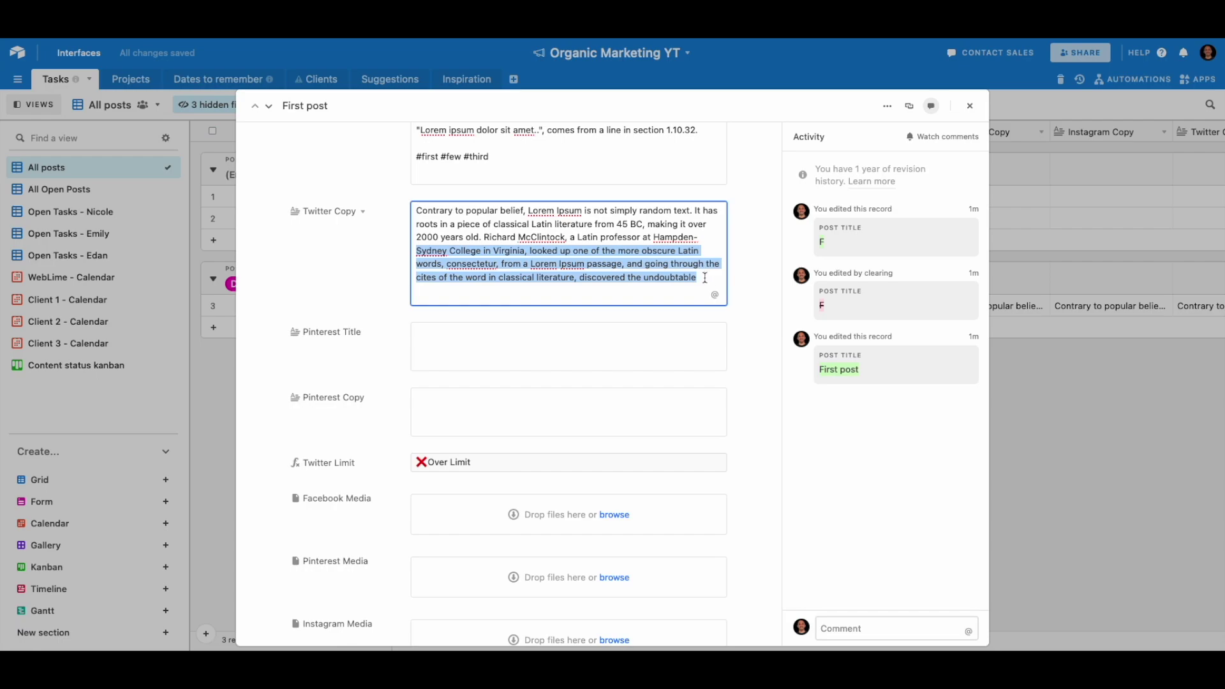
key("BackSpace")
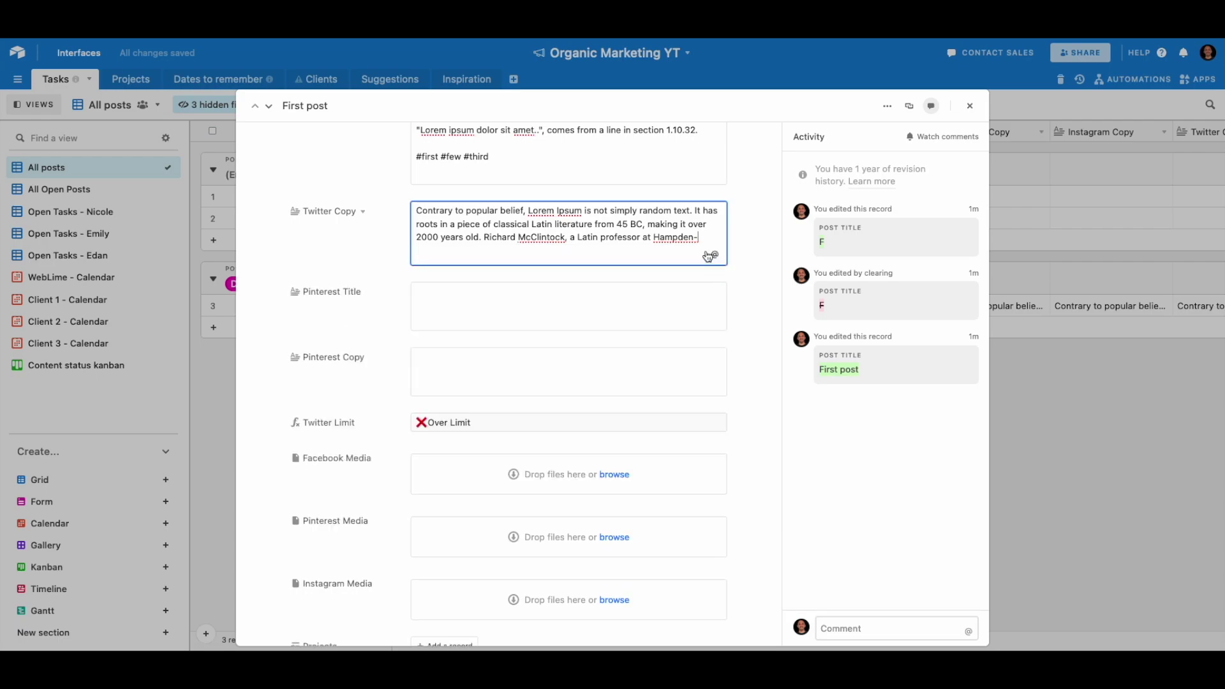
left_click_drag(699, 237, 410, 245)
key("BackSpace")
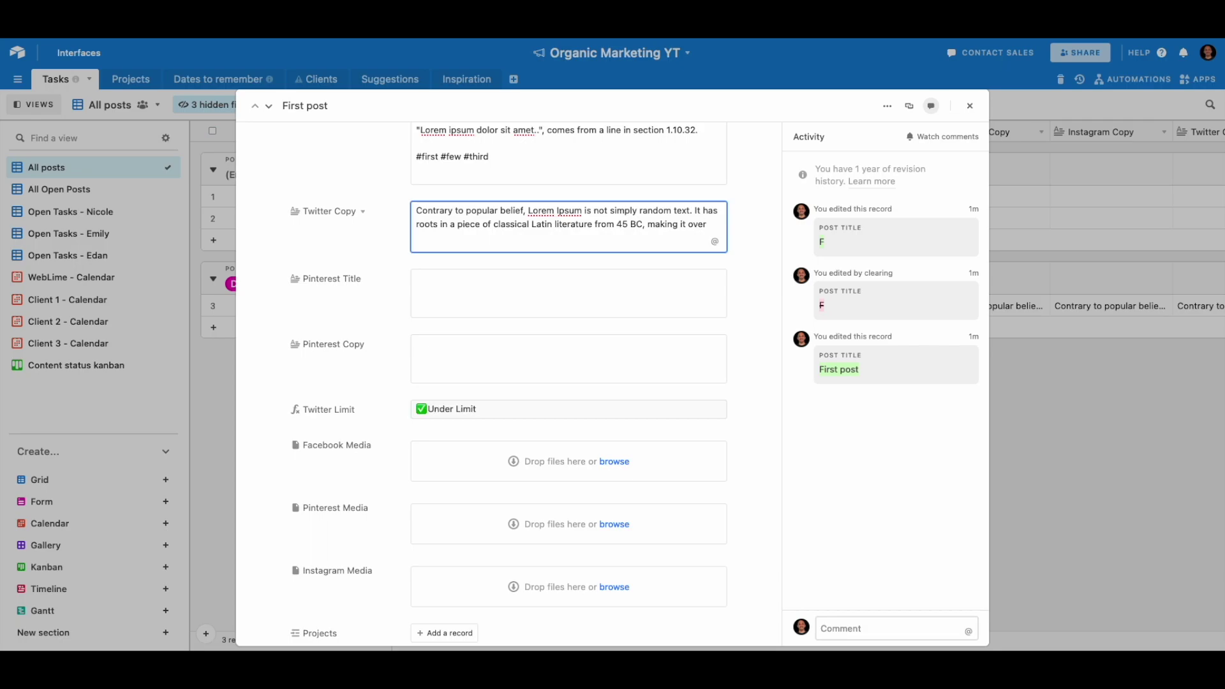
left_click(365, 250)
Set Pinterest Title to 'One tile', add shortened Lorem Ipsum Pinterest Copy, and close the record.
scroll(389, 252, "down", 2)
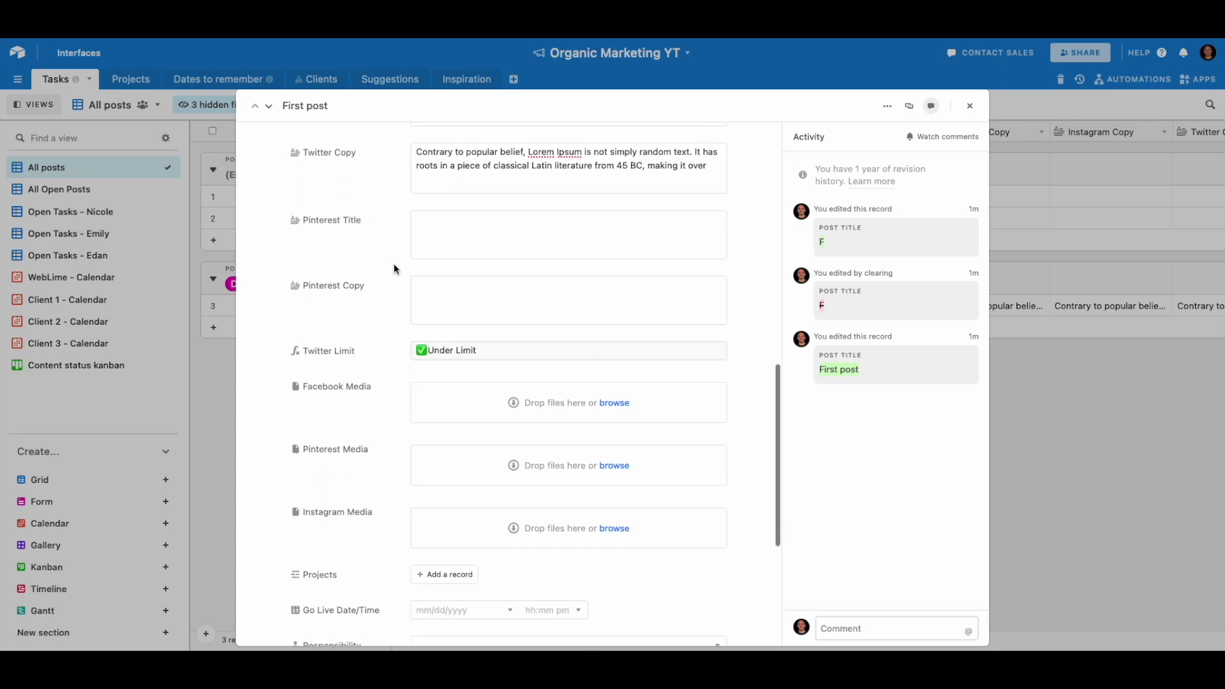
scroll(393, 263, "up", 1)
left_click(446, 268)
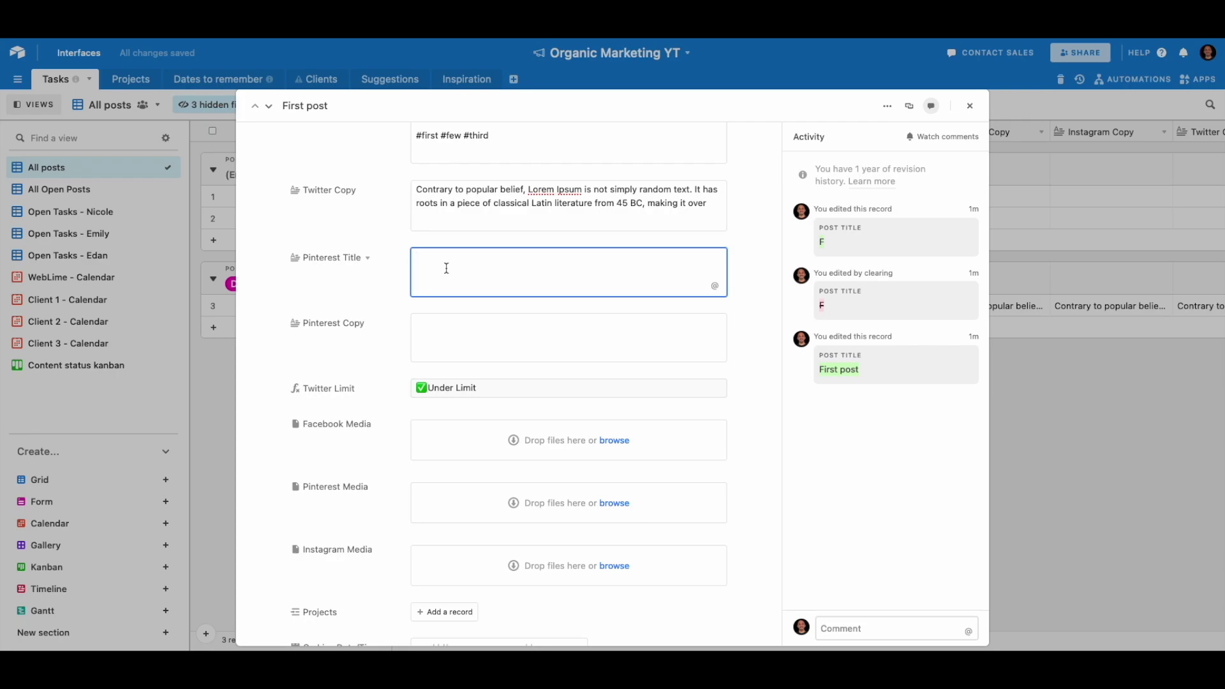
type("One tile")
left_click(446, 335)
key("super+v")
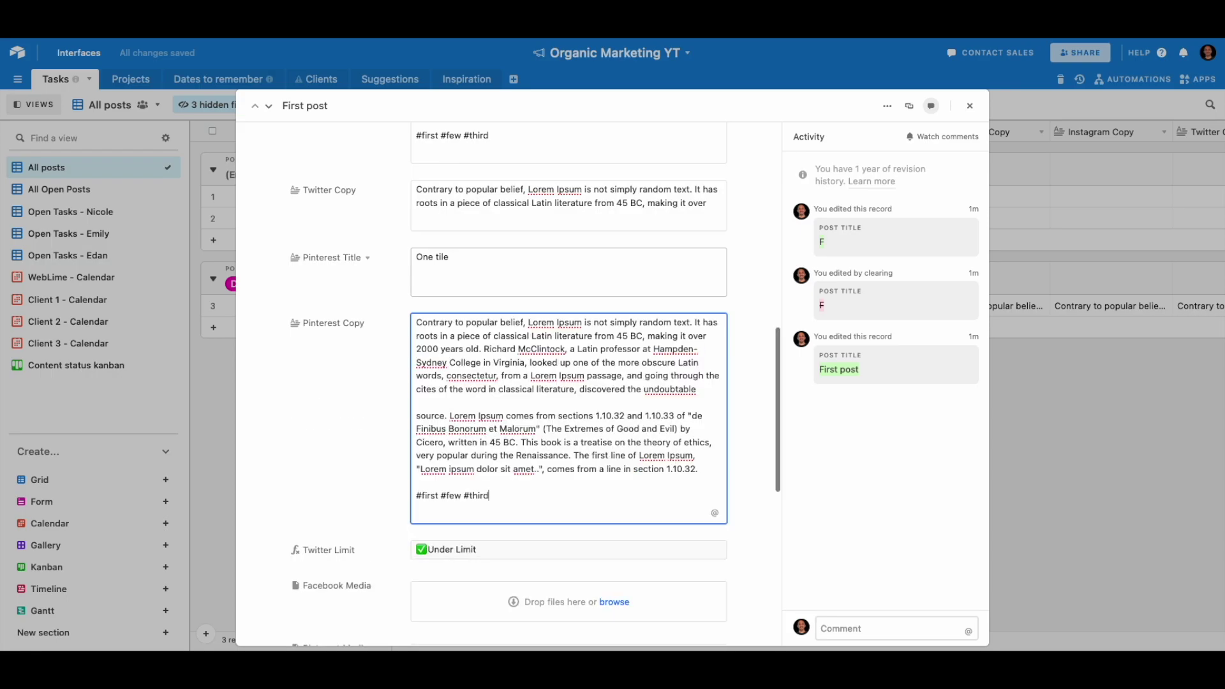
left_click_drag(517, 501, 384, 401)
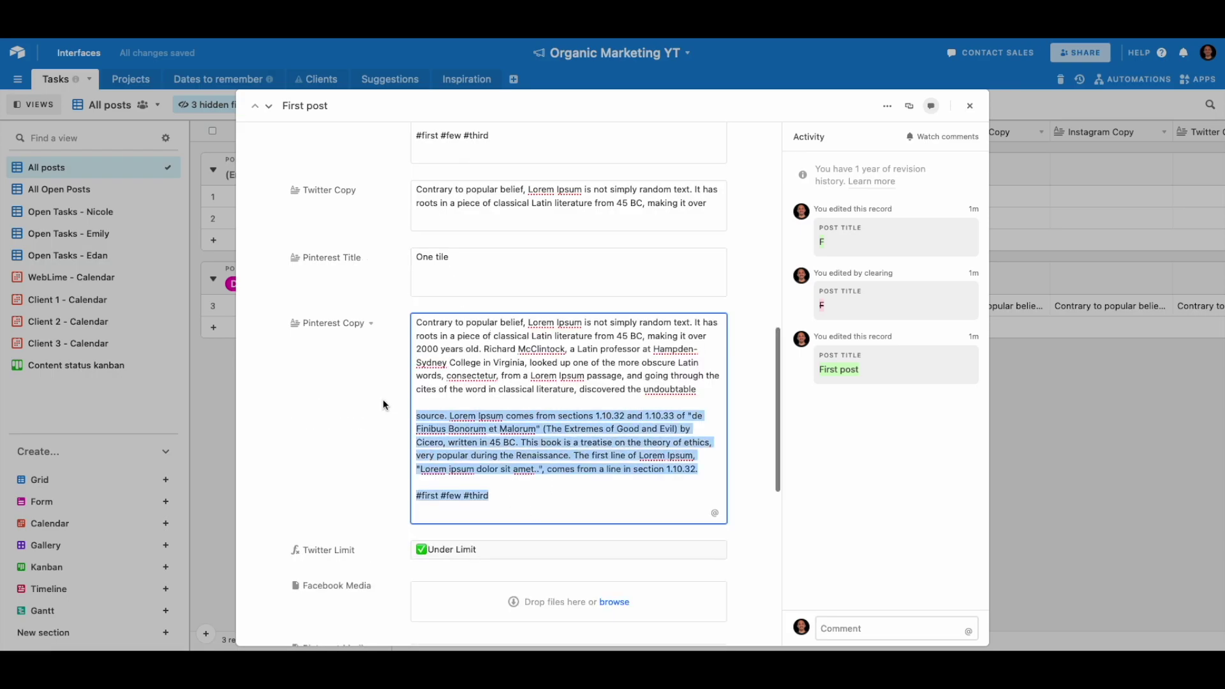
key("BackSpace")
left_click(331, 405)
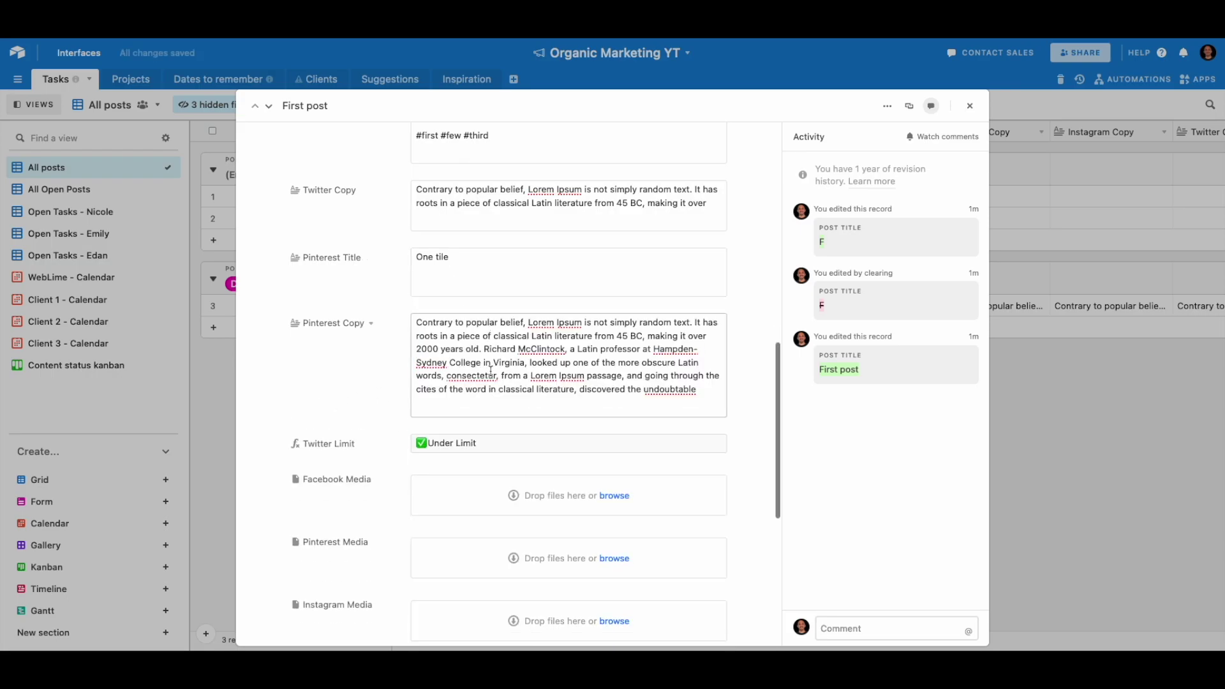
left_click(197, 372)
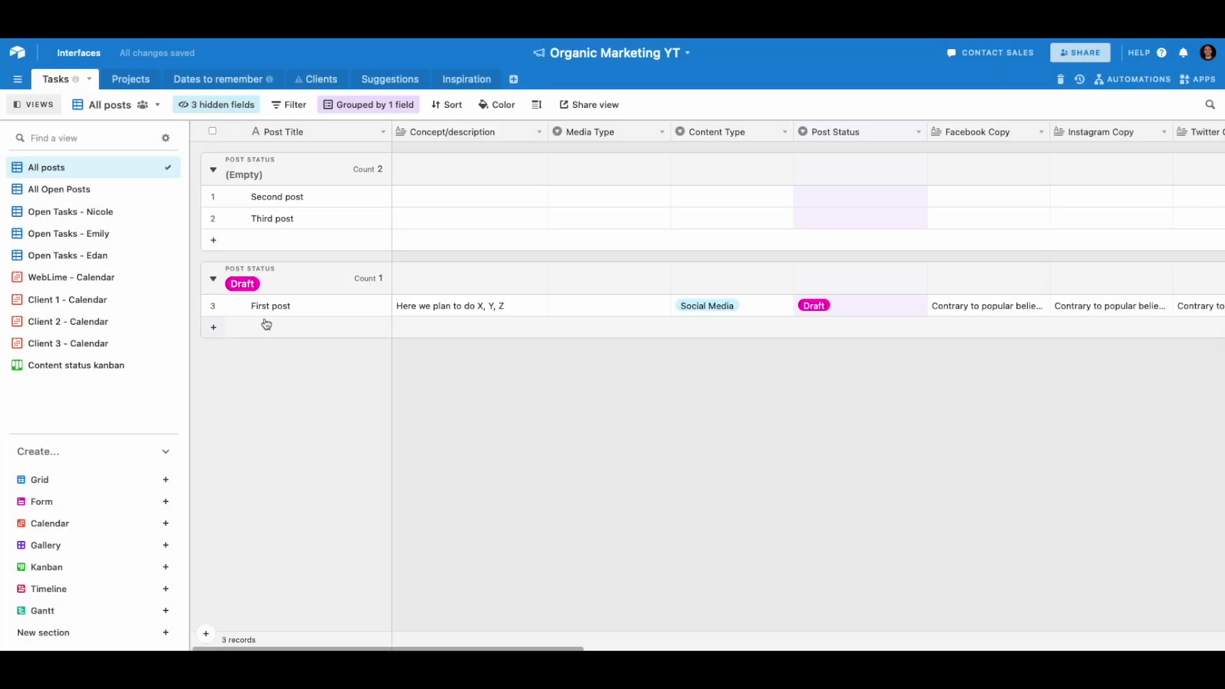
Duplicate the First post row, rename the copy 'Second', and leave its status at Draft.
right_click(214, 308)
left_click(248, 368)
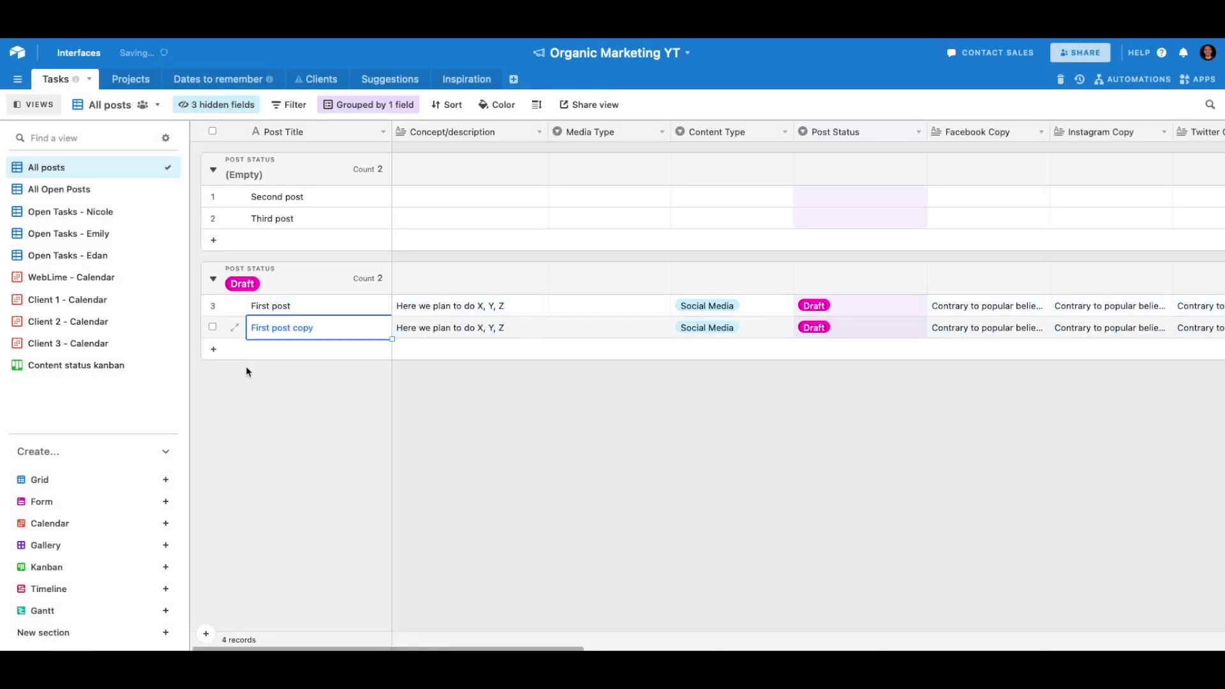
double_click(312, 330)
triple_click(315, 327)
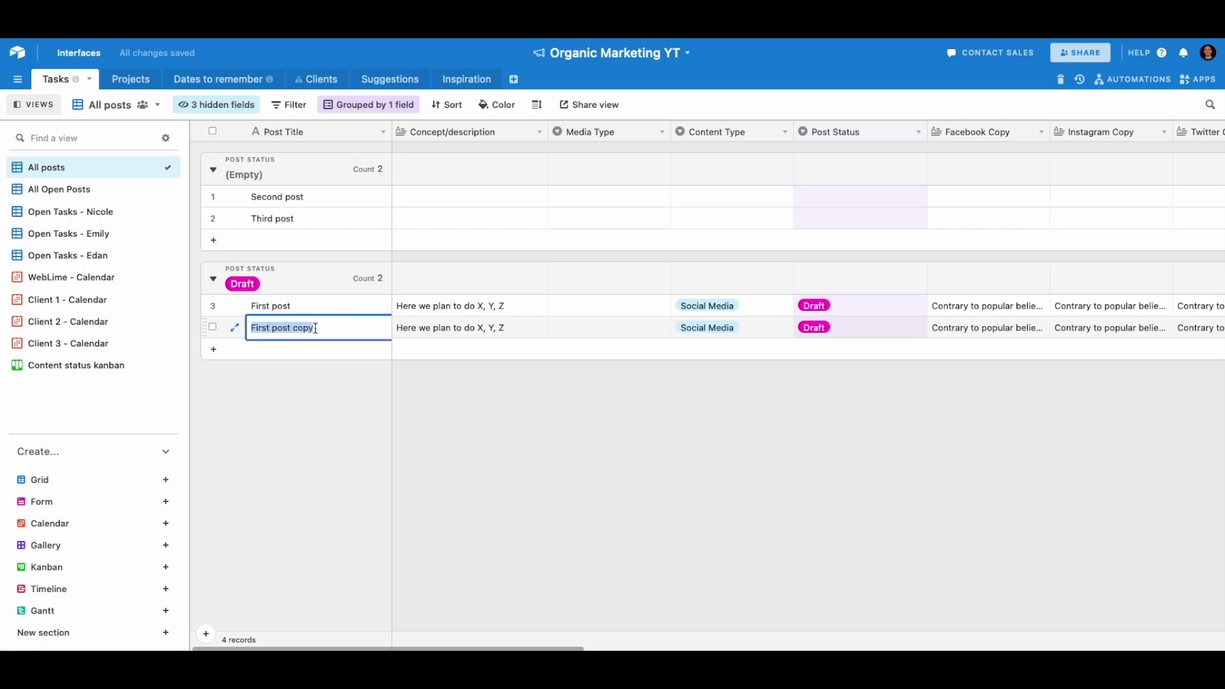
type("Second")
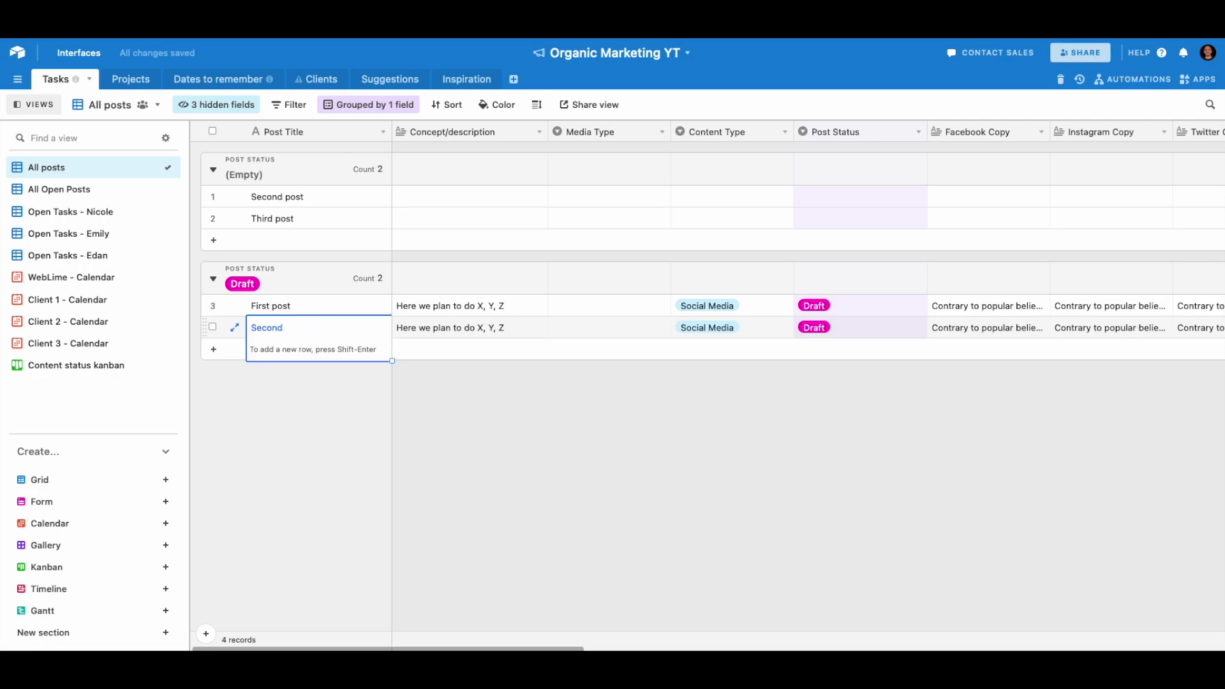
key("Tab")
left_click(304, 399)
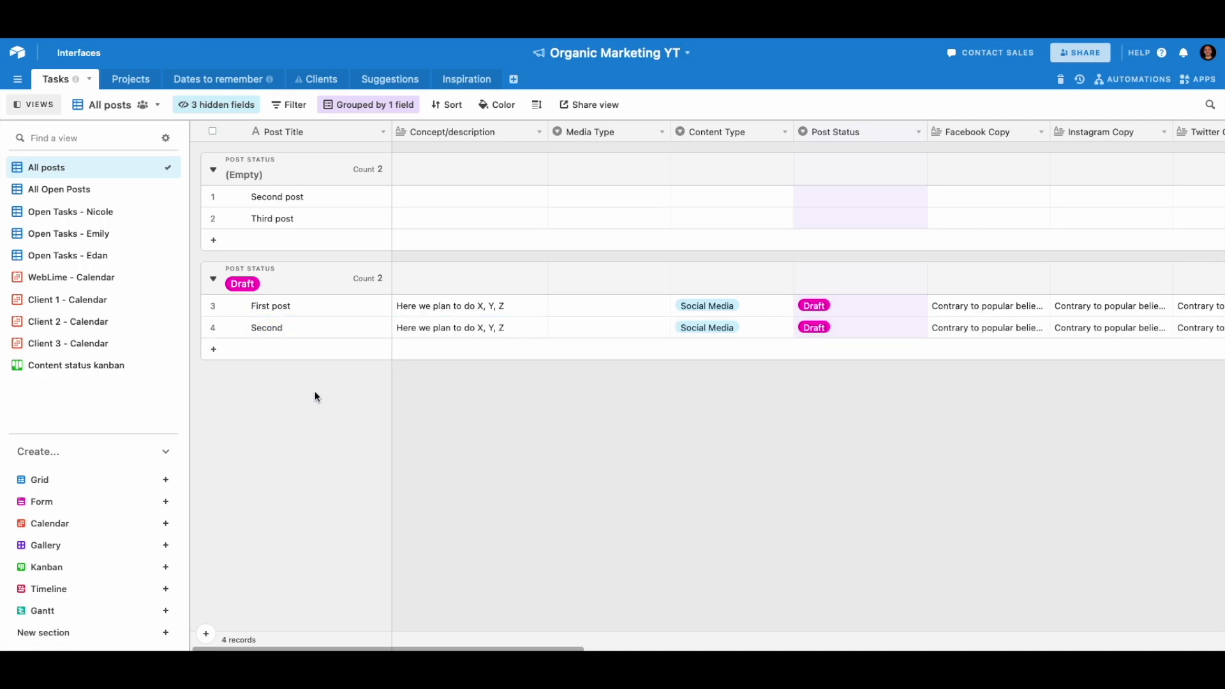
left_click(876, 331)
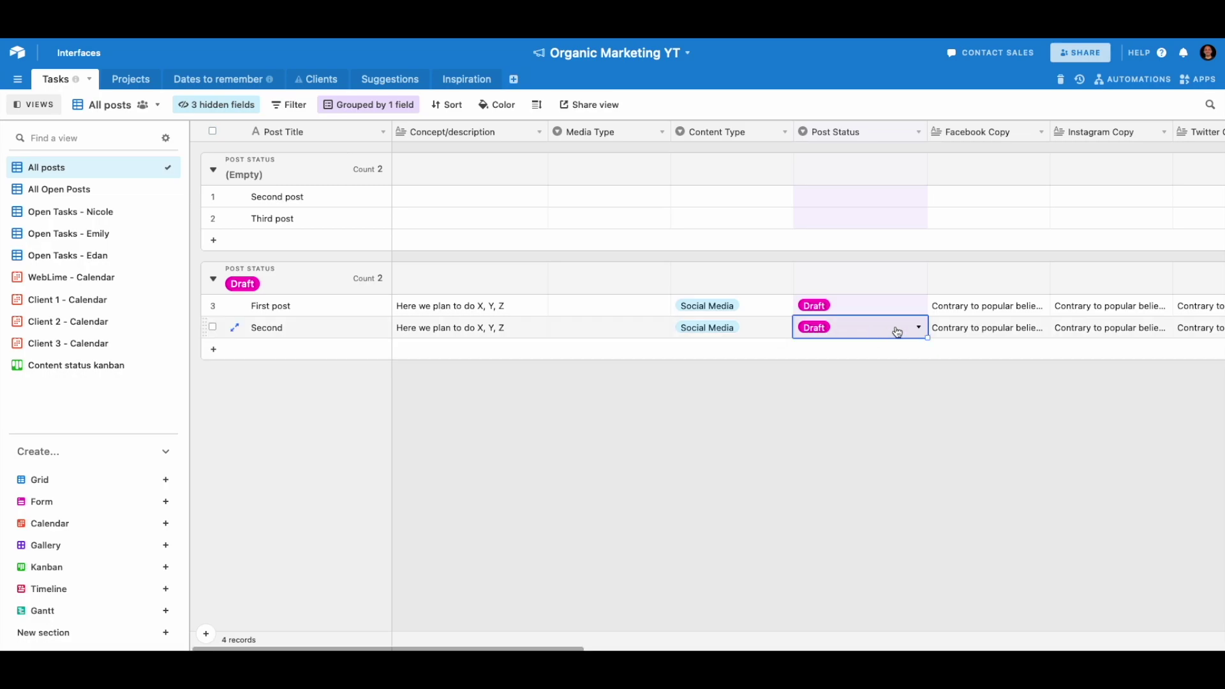
left_click(896, 331)
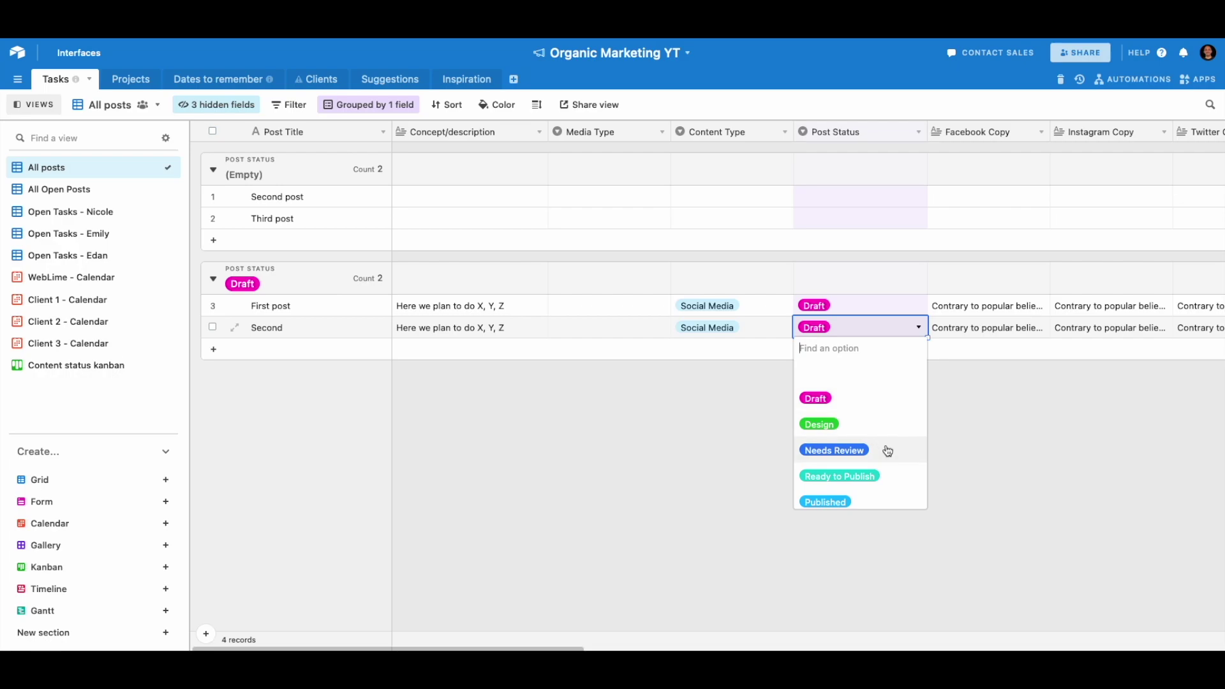
left_click(722, 416)
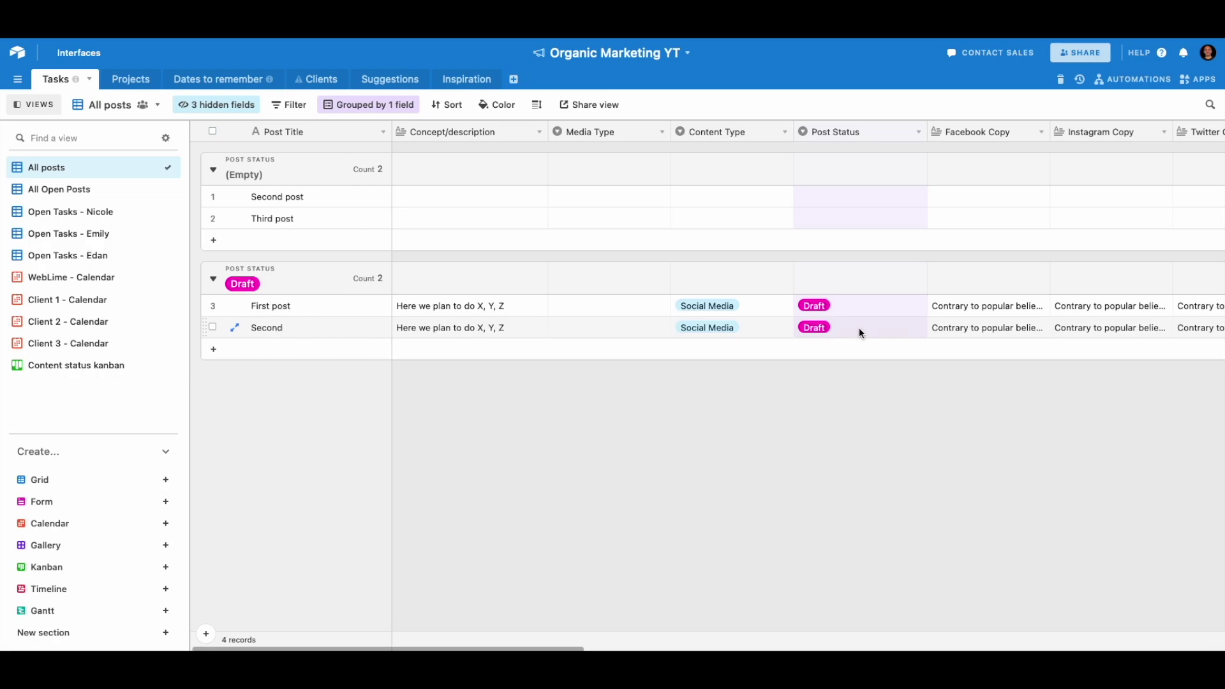
Change the Second record's Post Status from Draft to Design.
left_click(368, 105)
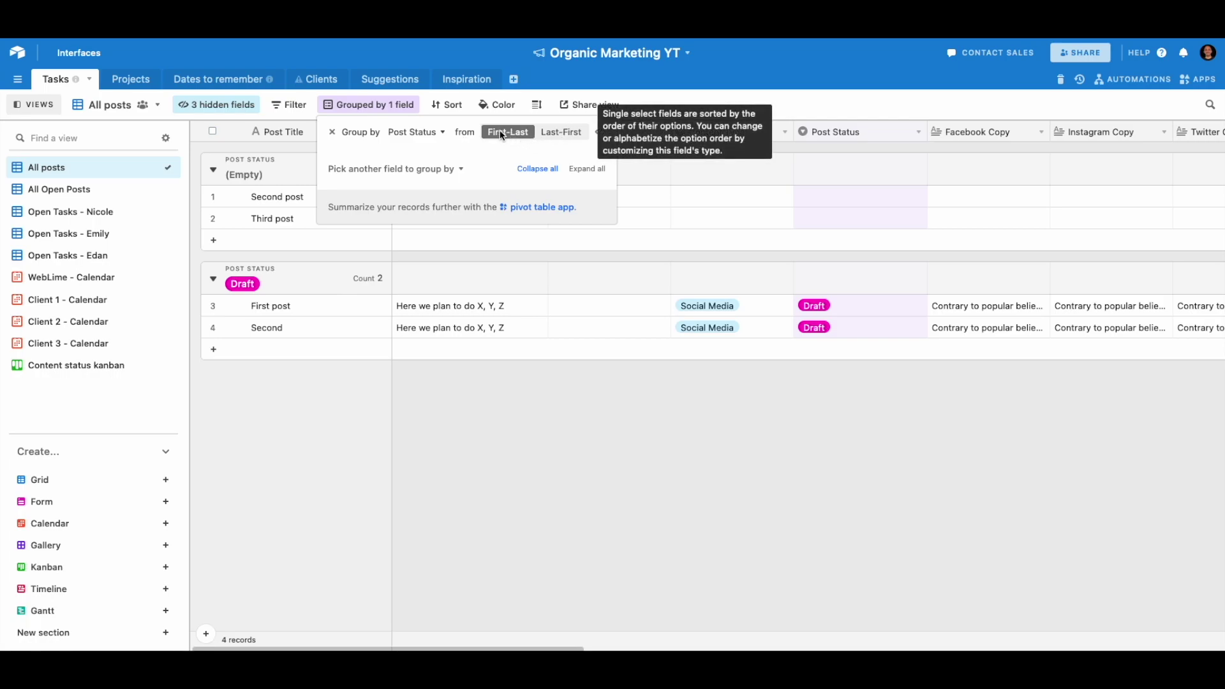
left_click(470, 419)
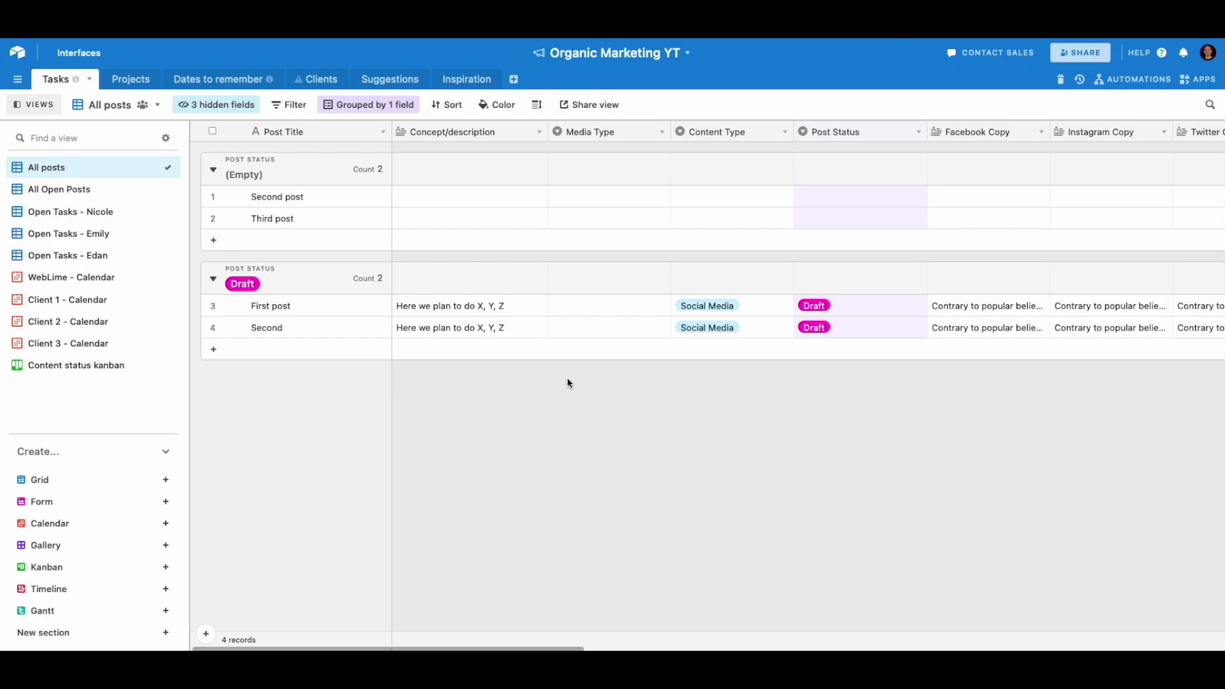
left_click(867, 328)
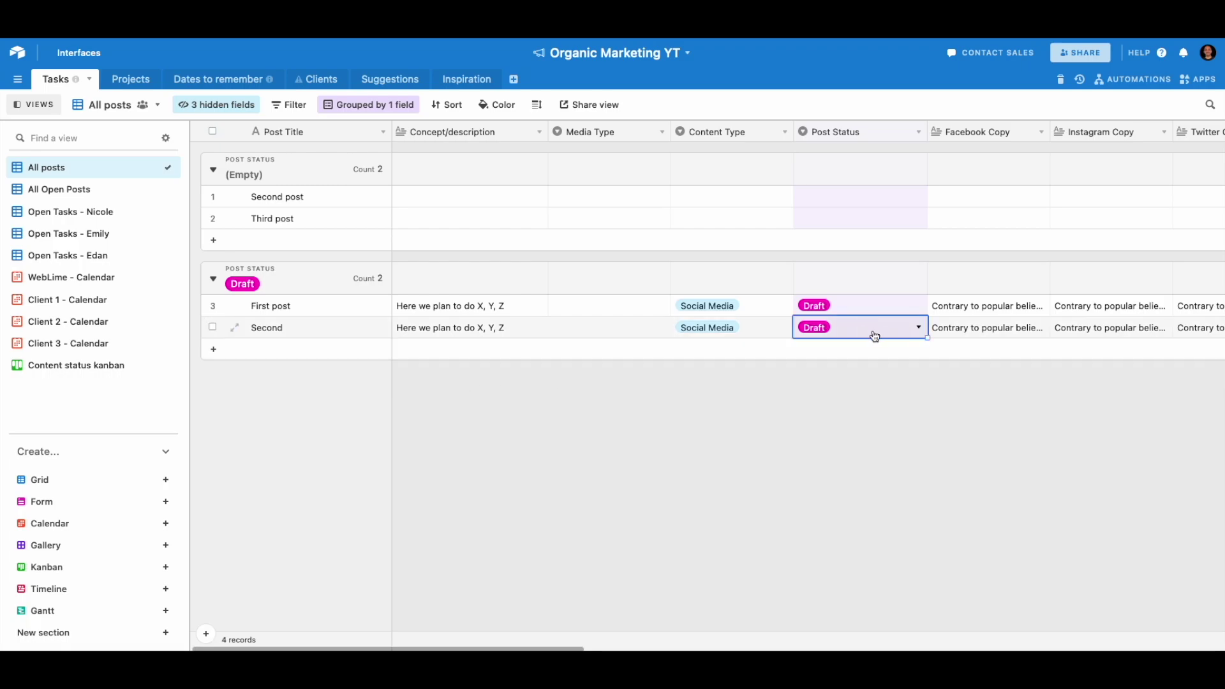
left_click(873, 334)
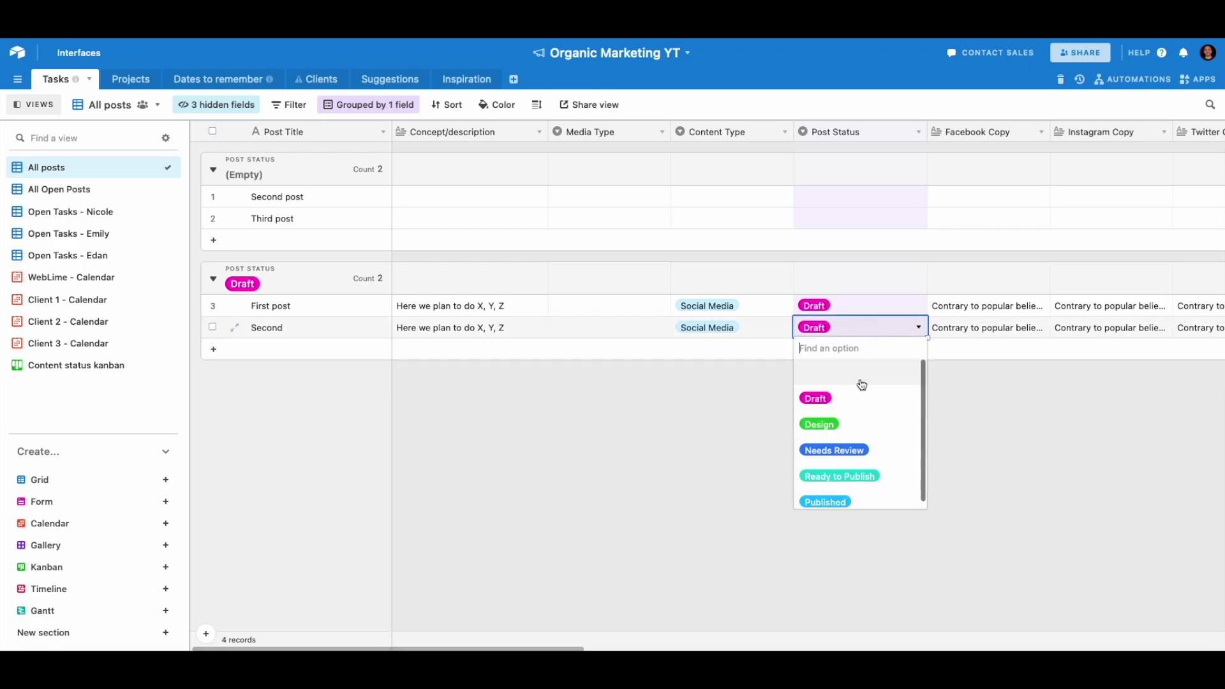
left_click(854, 425)
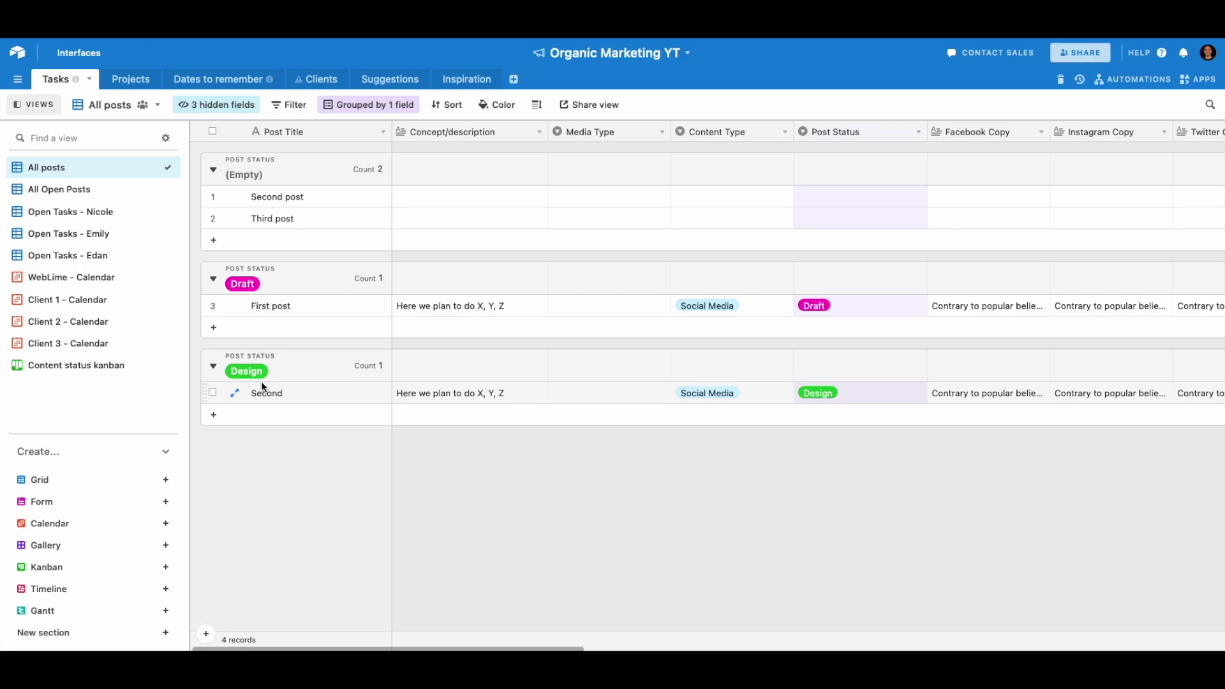
scroll(747, 380, "right", 1)
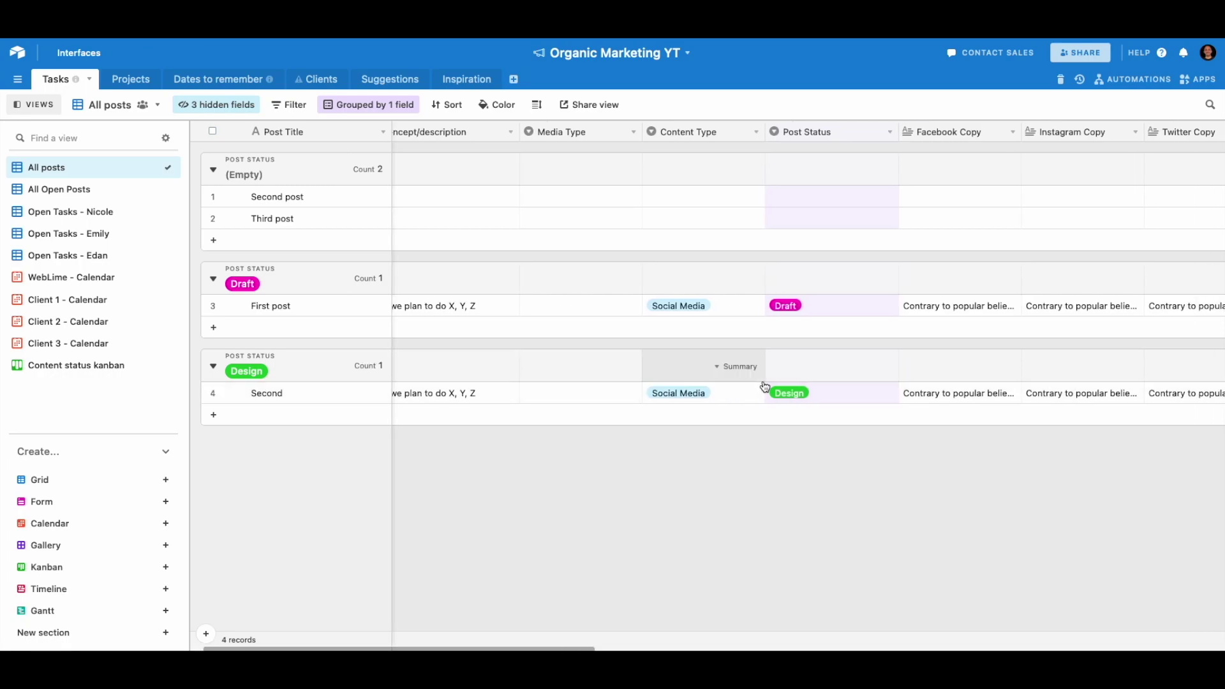
scroll(757, 381, "right", 6)
scroll(765, 386, "left", 7)
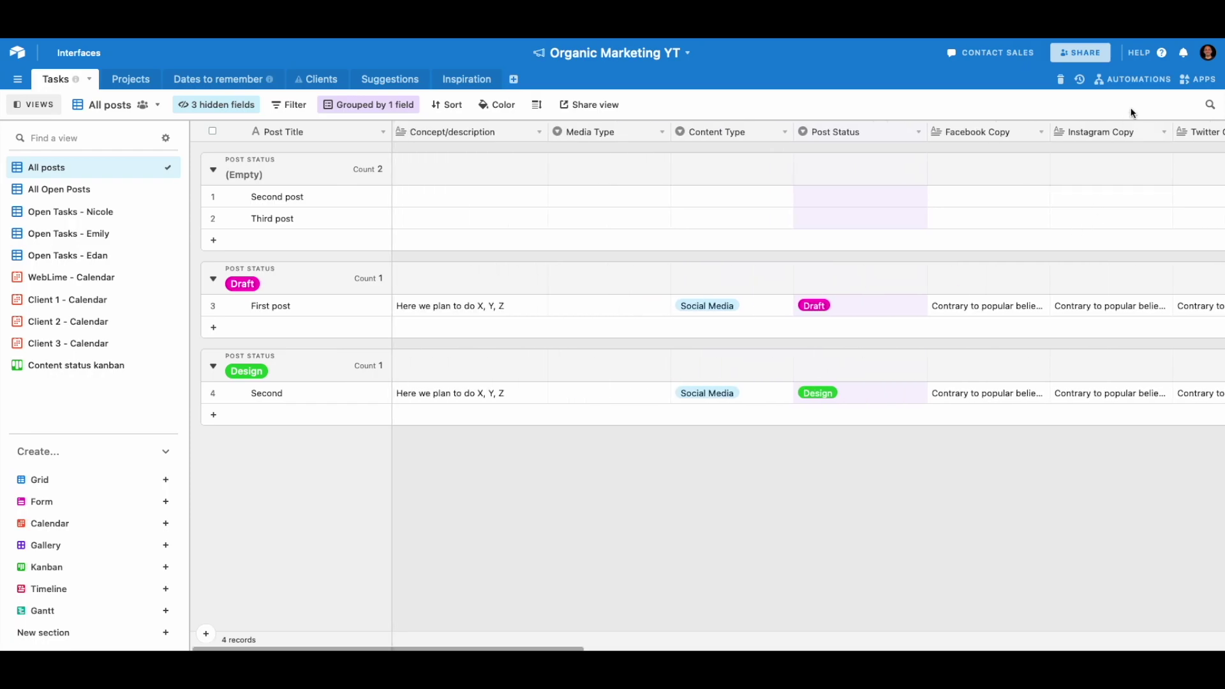
left_click(1138, 80)
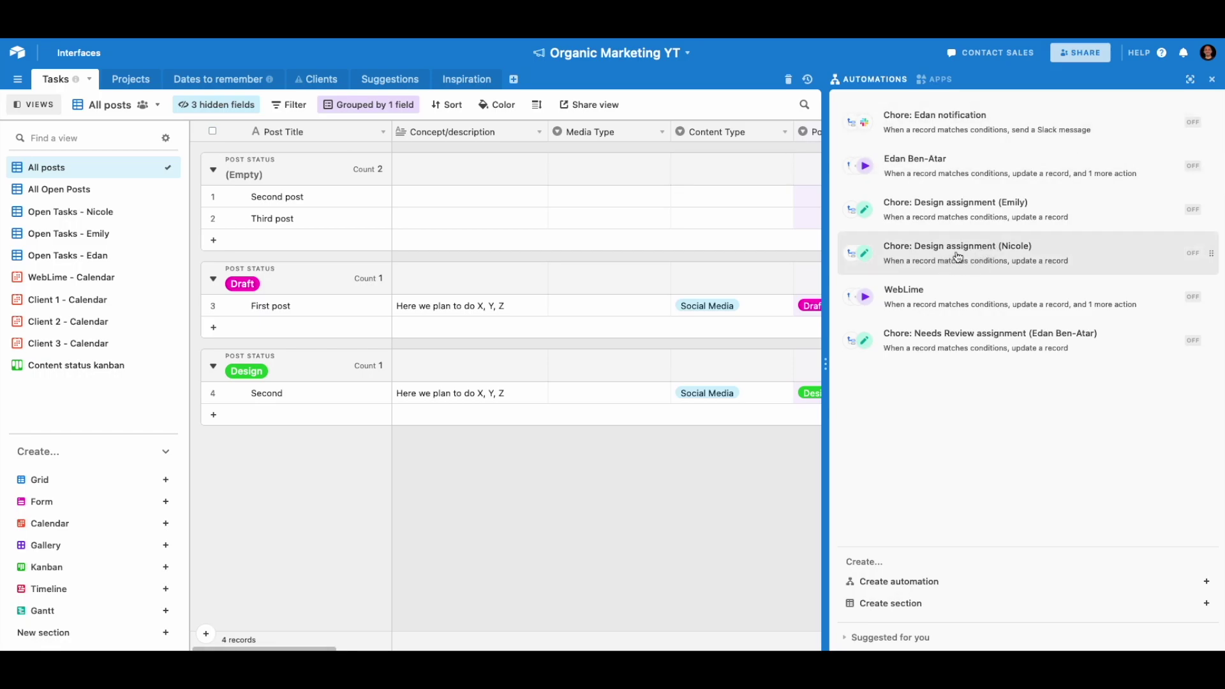
left_click(1211, 79)
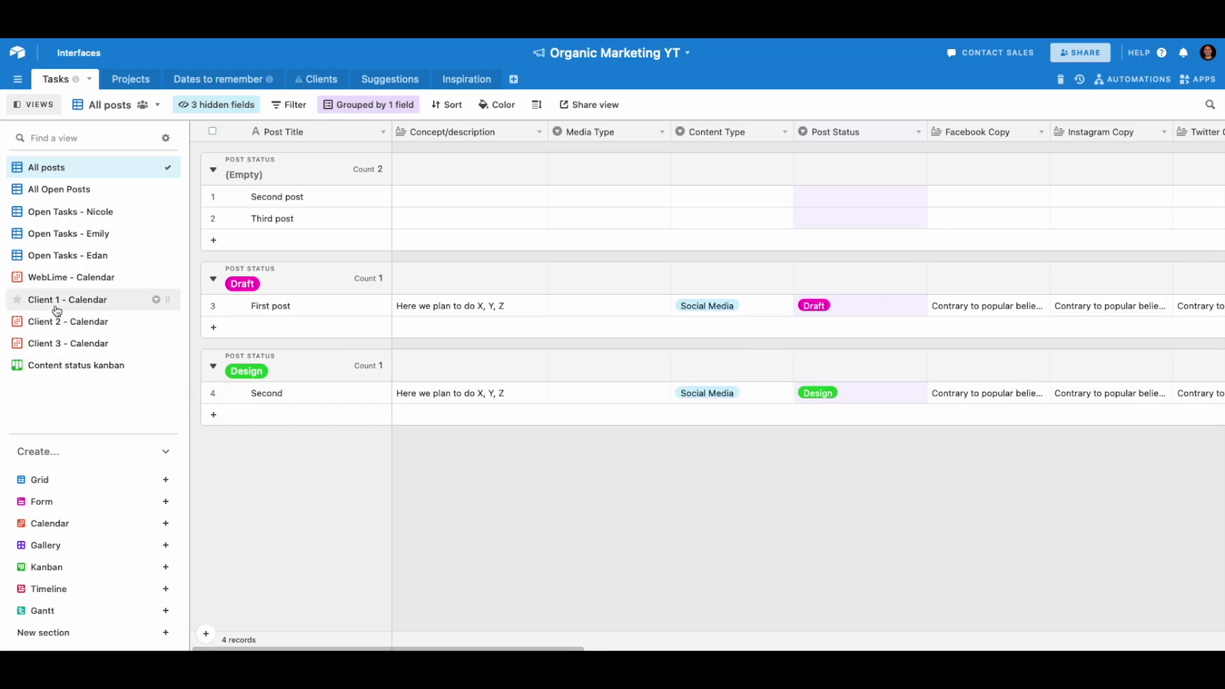
left_click(841, 399)
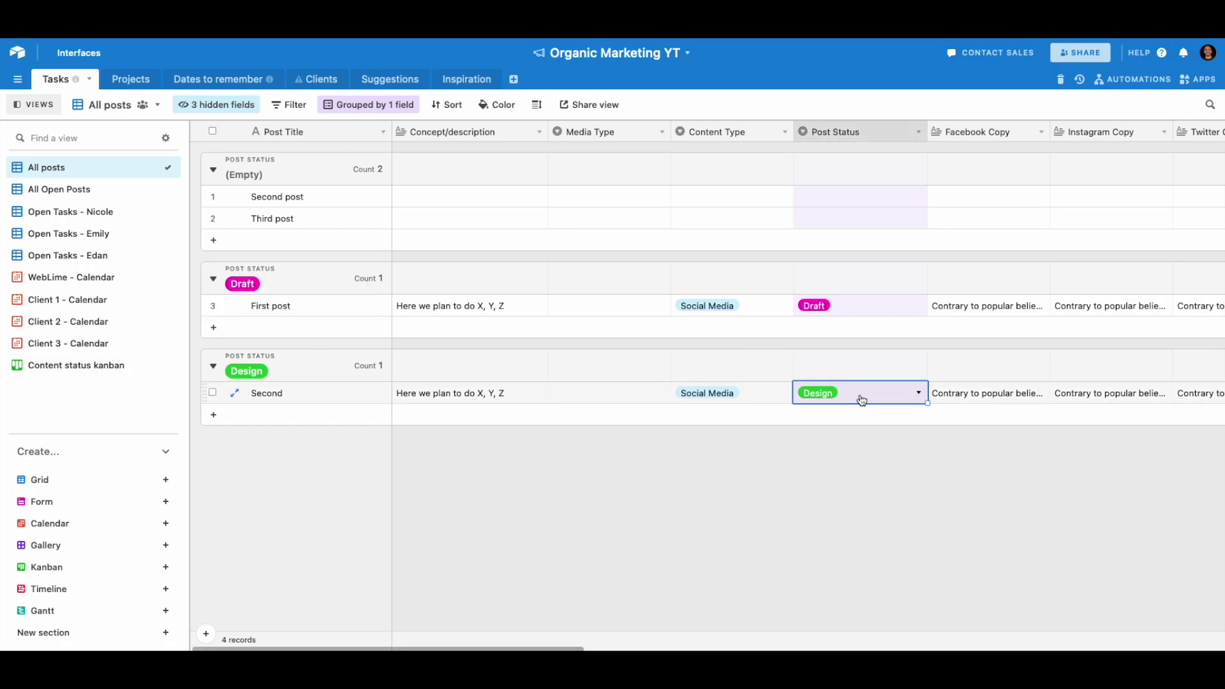
left_click(842, 399)
left_click(969, 457)
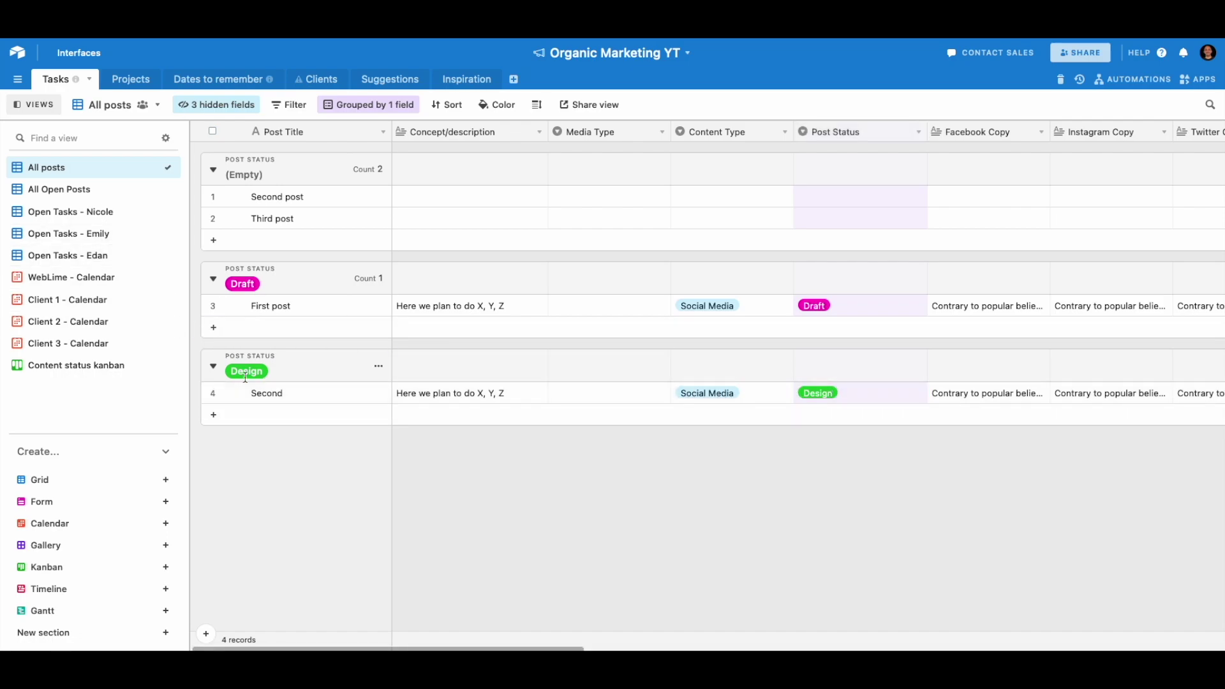
left_click(874, 399)
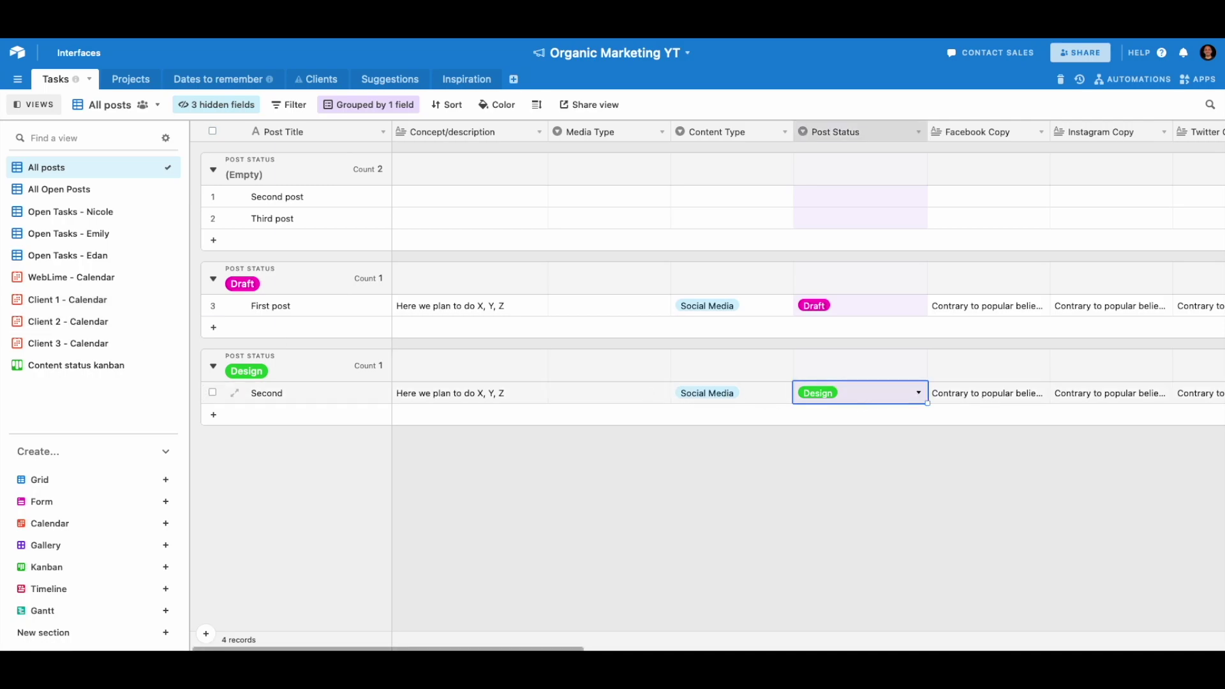
left_click(874, 399)
left_click(720, 472)
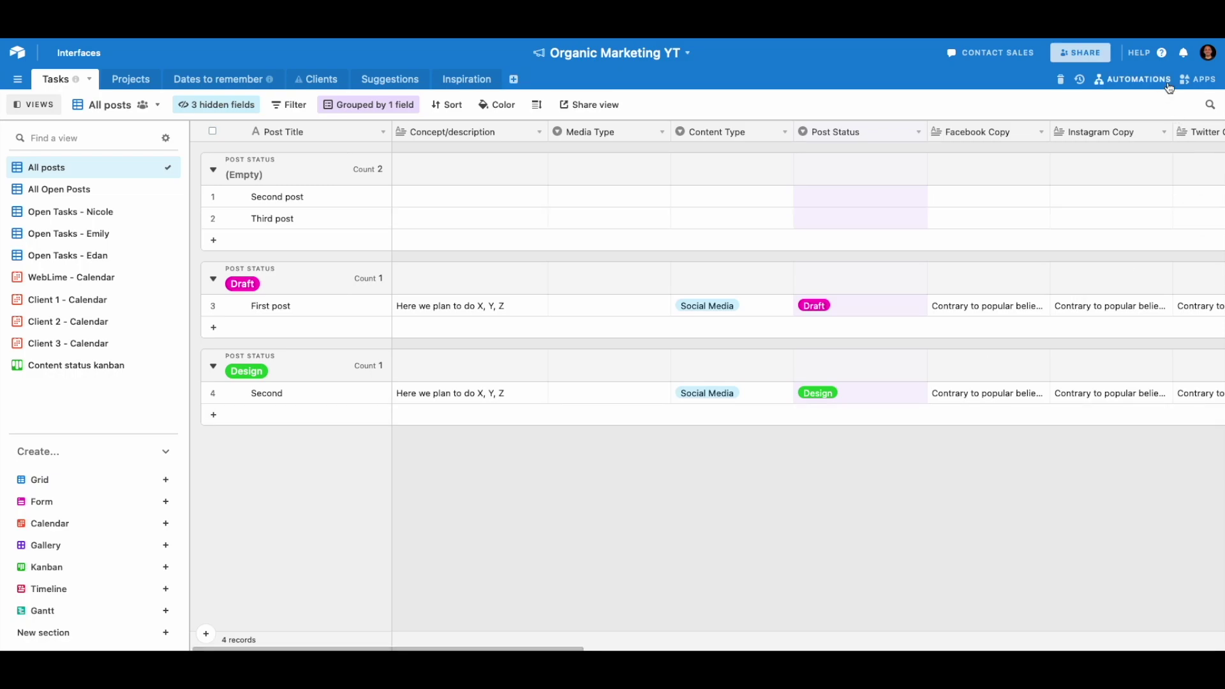
left_click(1129, 79)
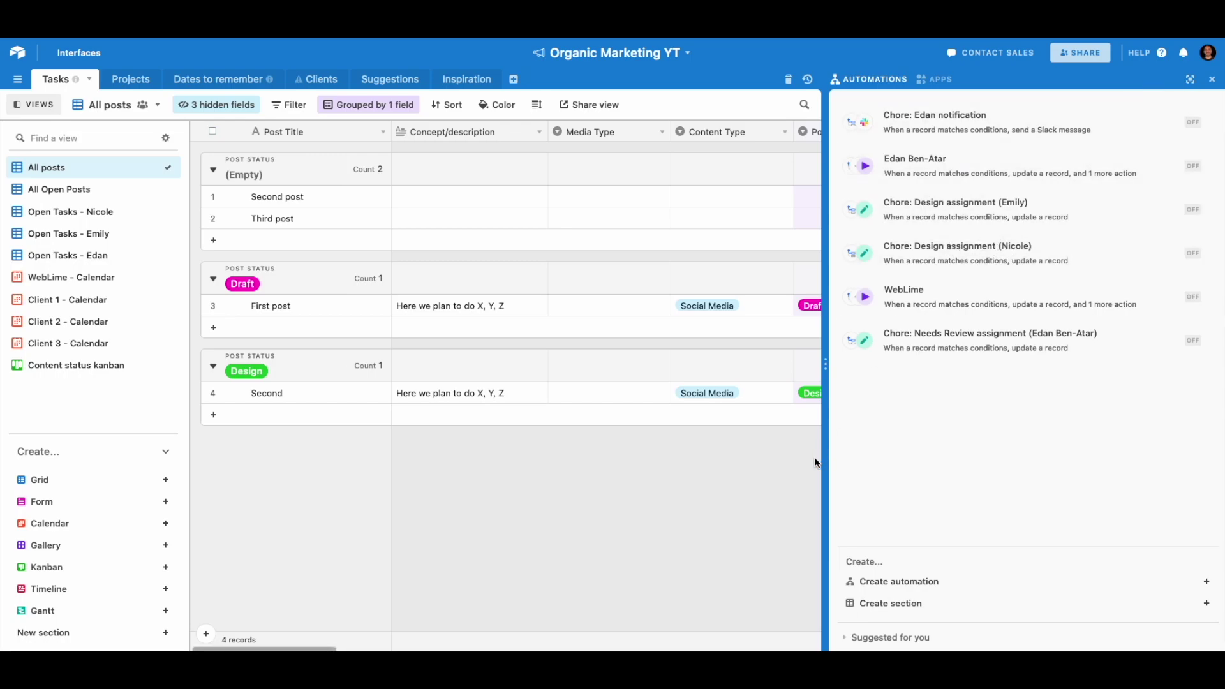
left_click(1212, 79)
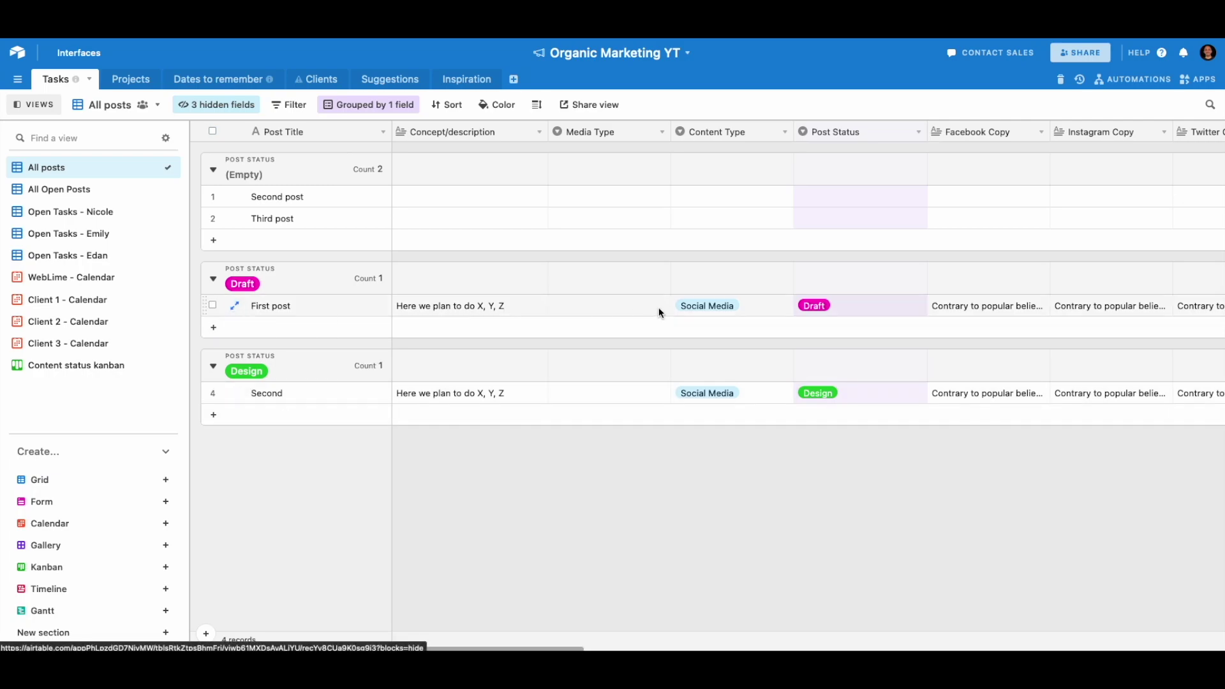
left_click(866, 309)
Change First post's Post Status to Design.
left_click(918, 306)
left_click(850, 403)
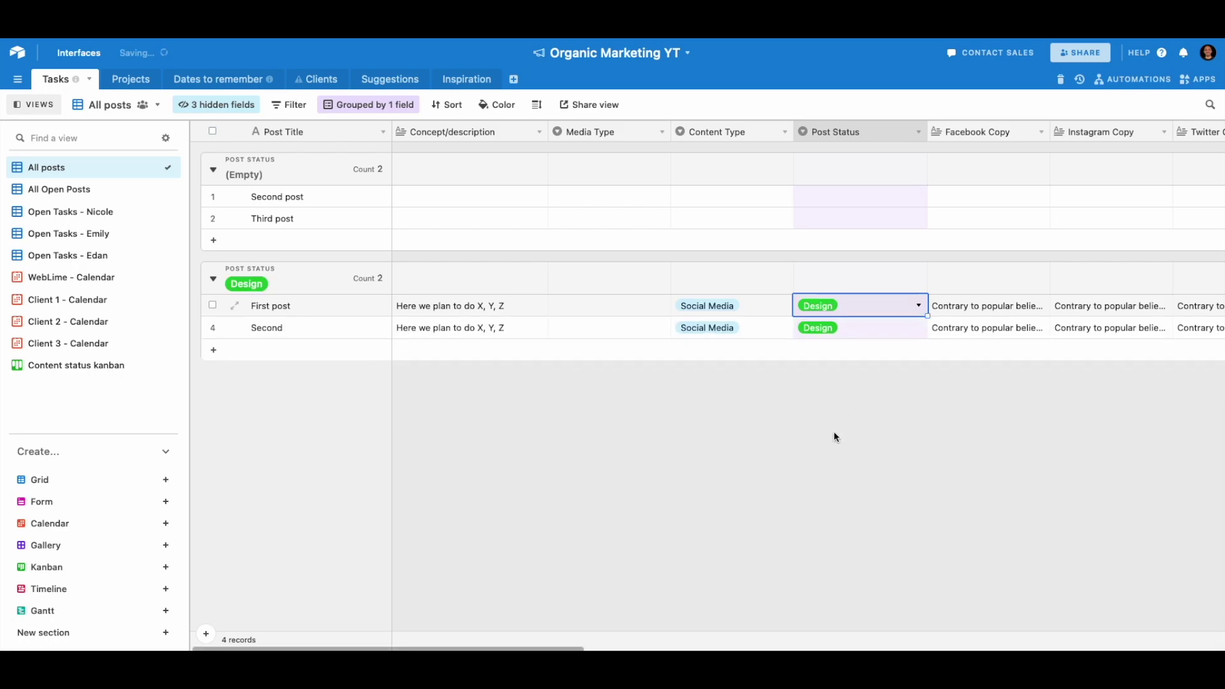
scroll(641, 325, "right", 2)
scroll(641, 327, "right", 2)
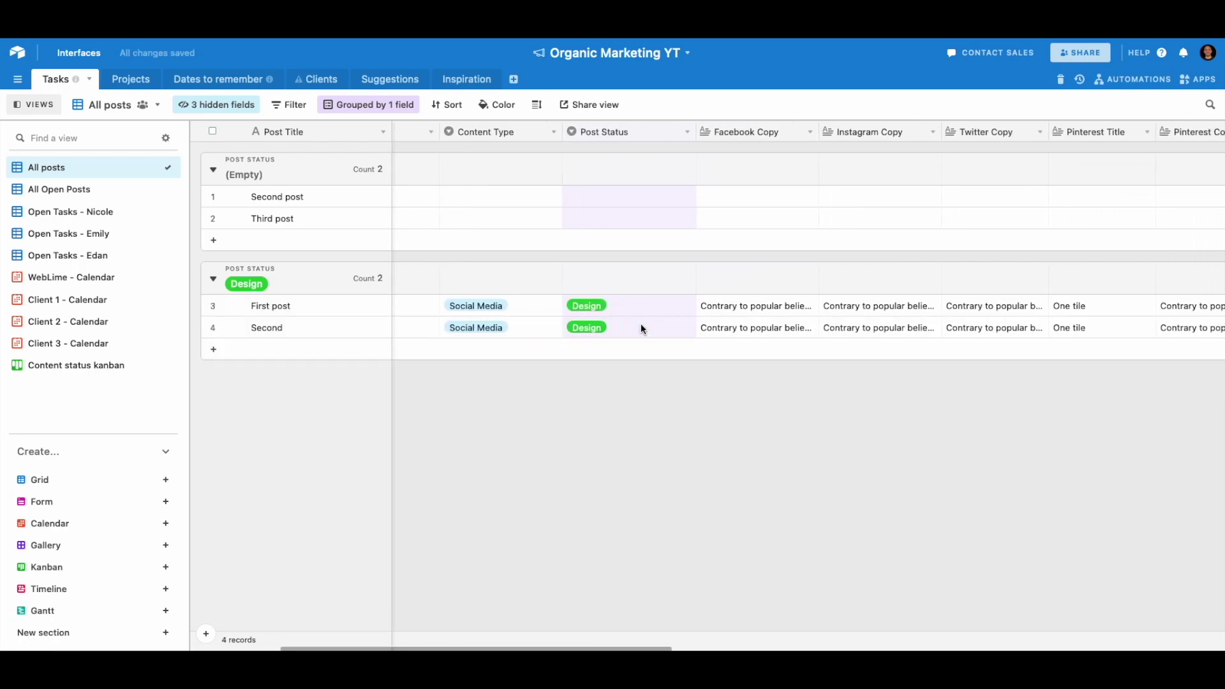
scroll(641, 327, "left", 4)
scroll(714, 327, "right", 1)
scroll(738, 328, "right", 8)
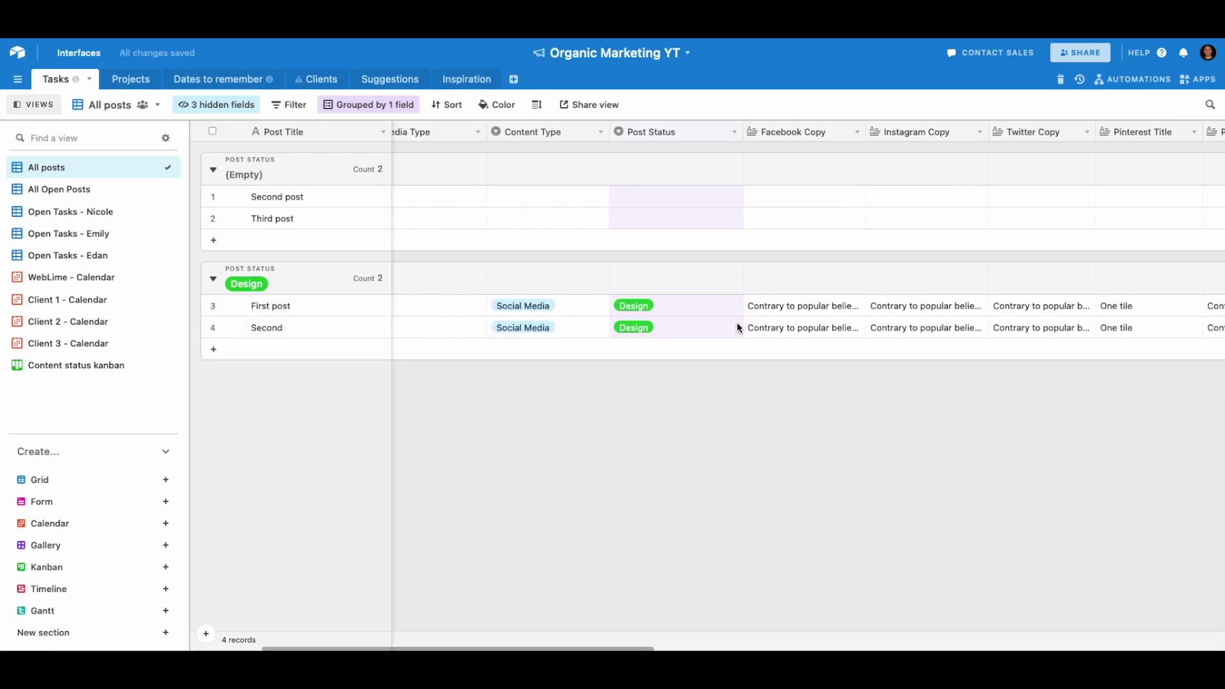
scroll(738, 327, "right", 10)
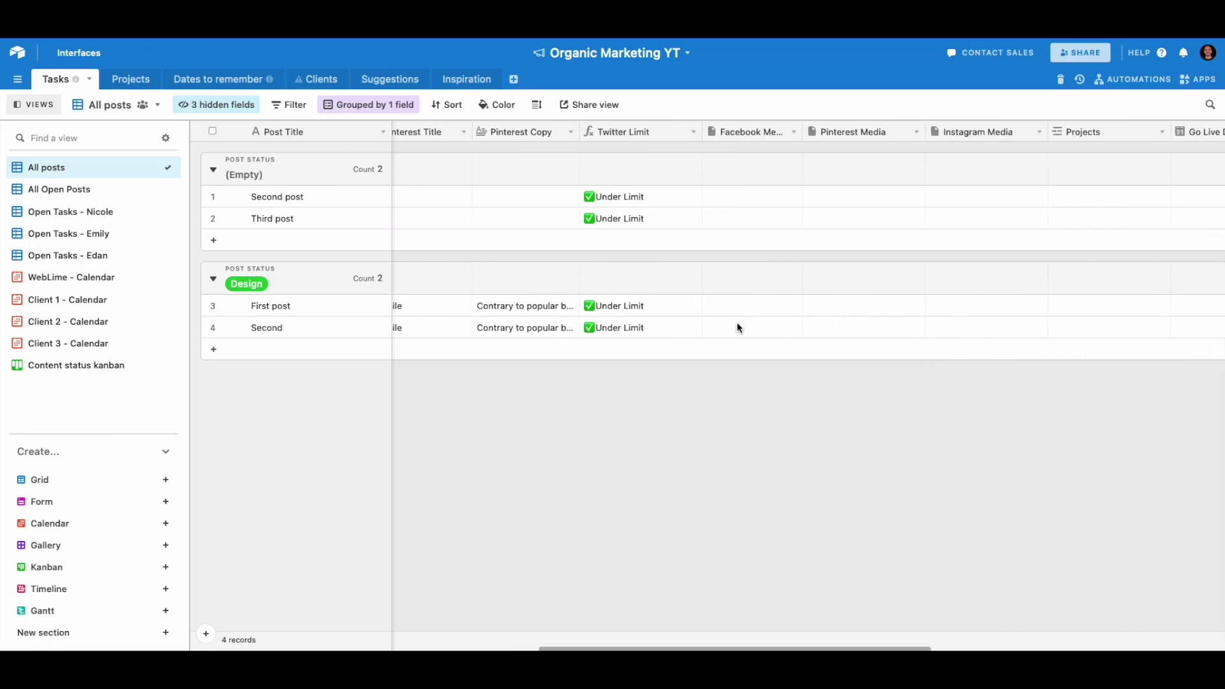
Inspect the Responsibility values of the Second and First post records.
left_click(843, 326)
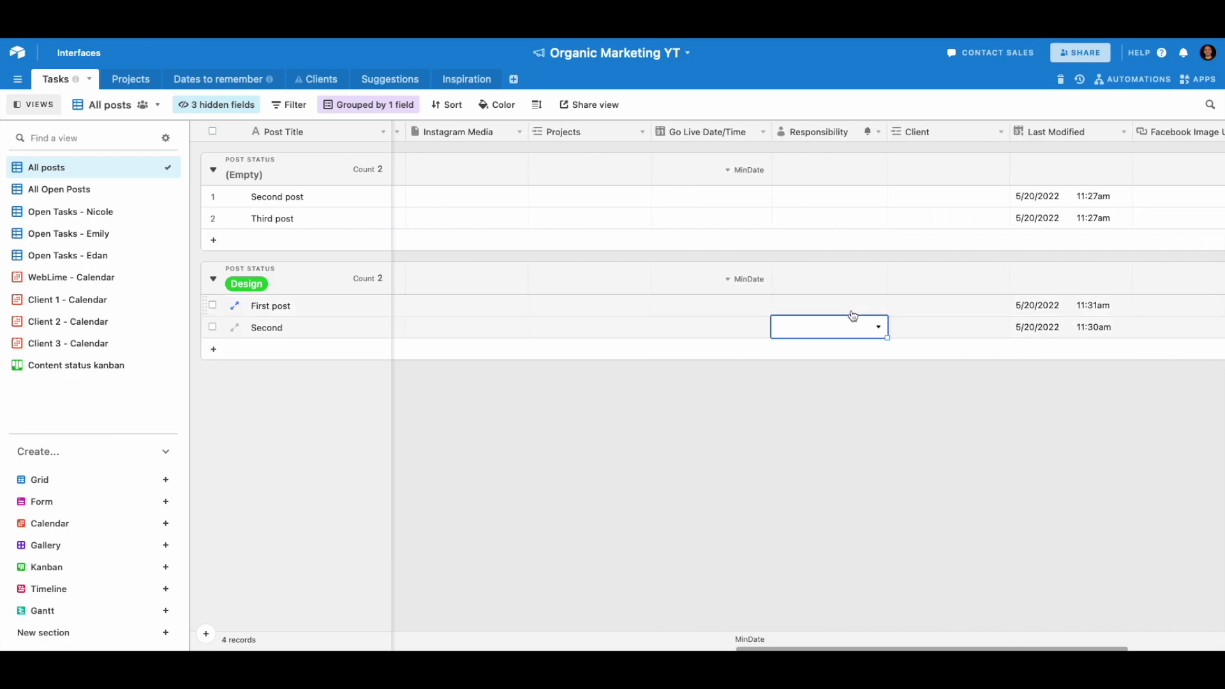
left_click(832, 310)
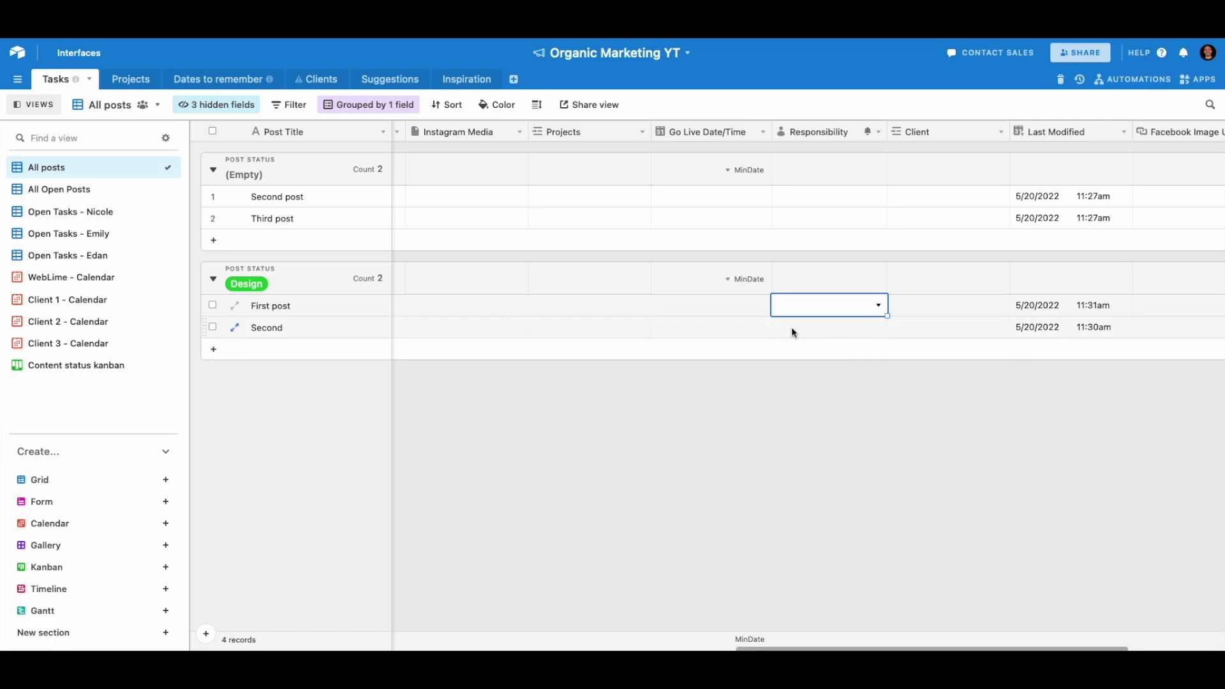
scroll(832, 300, "left", 3)
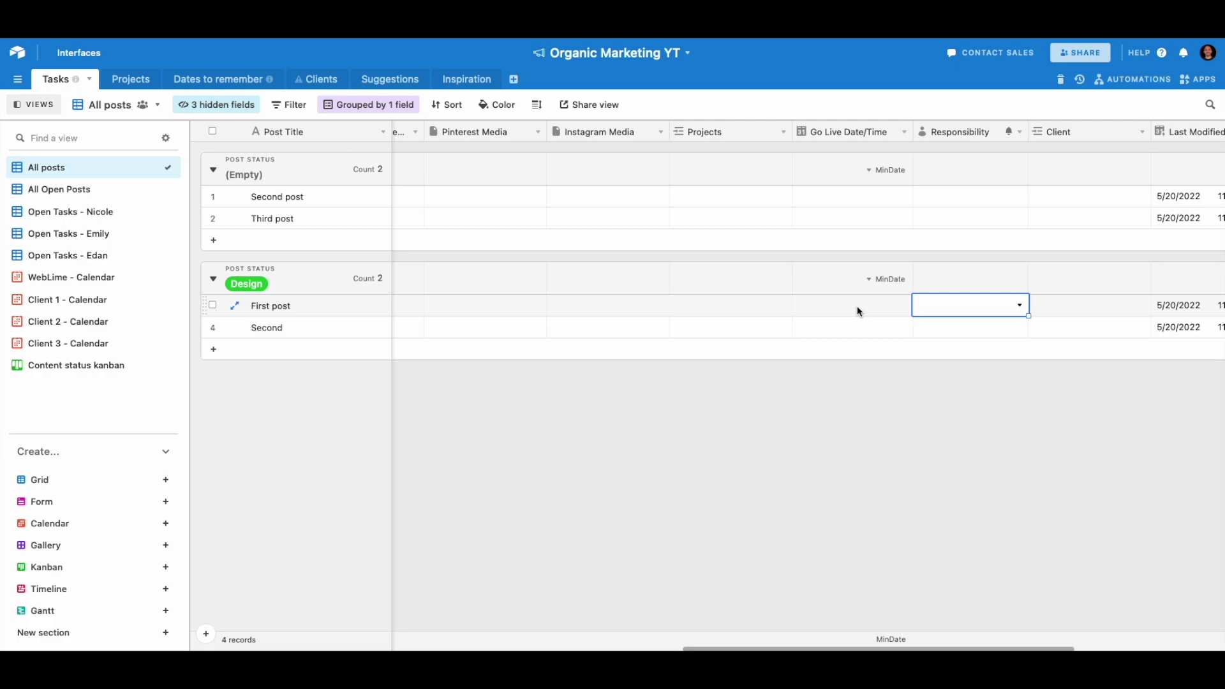
Set First post's Go Live Date/Time to May 24, 2022 at 10:35am.
left_click(859, 309)
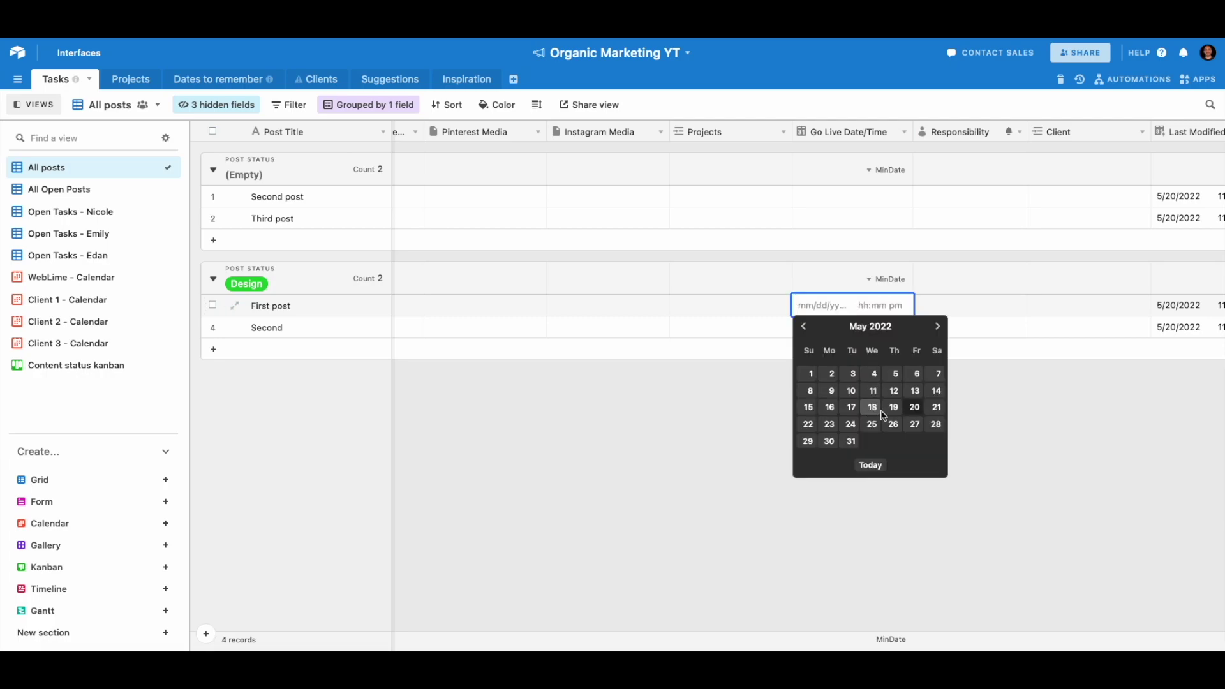
left_click(850, 424)
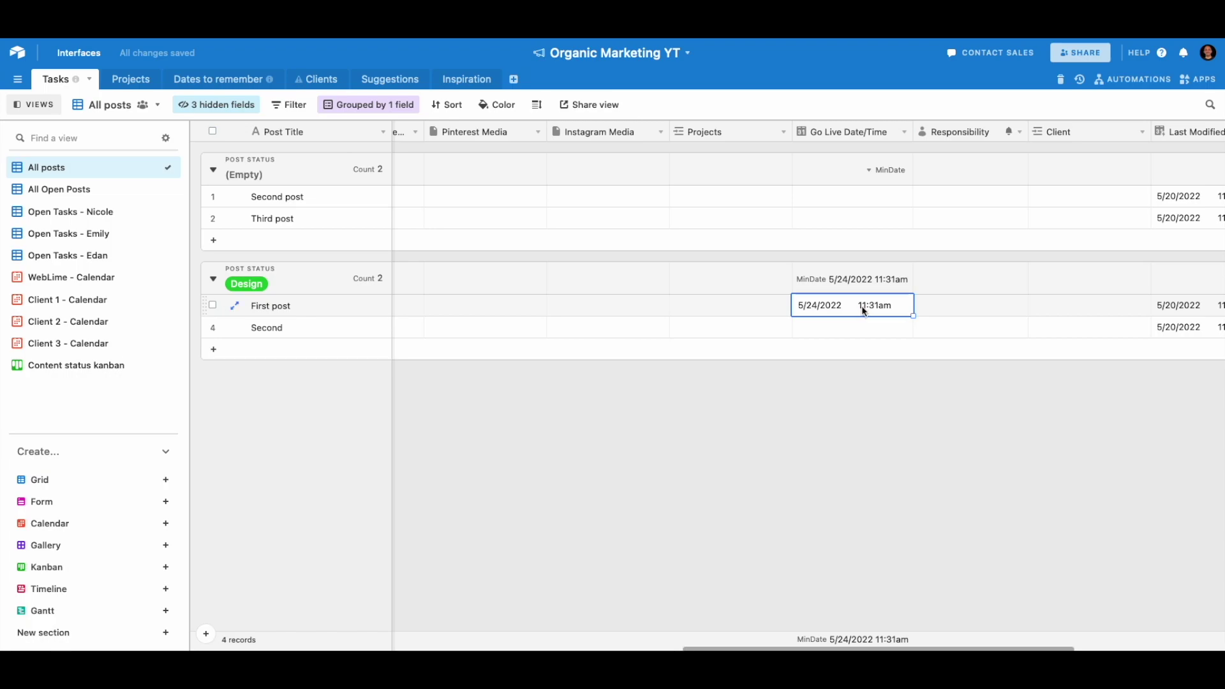
left_click(867, 310)
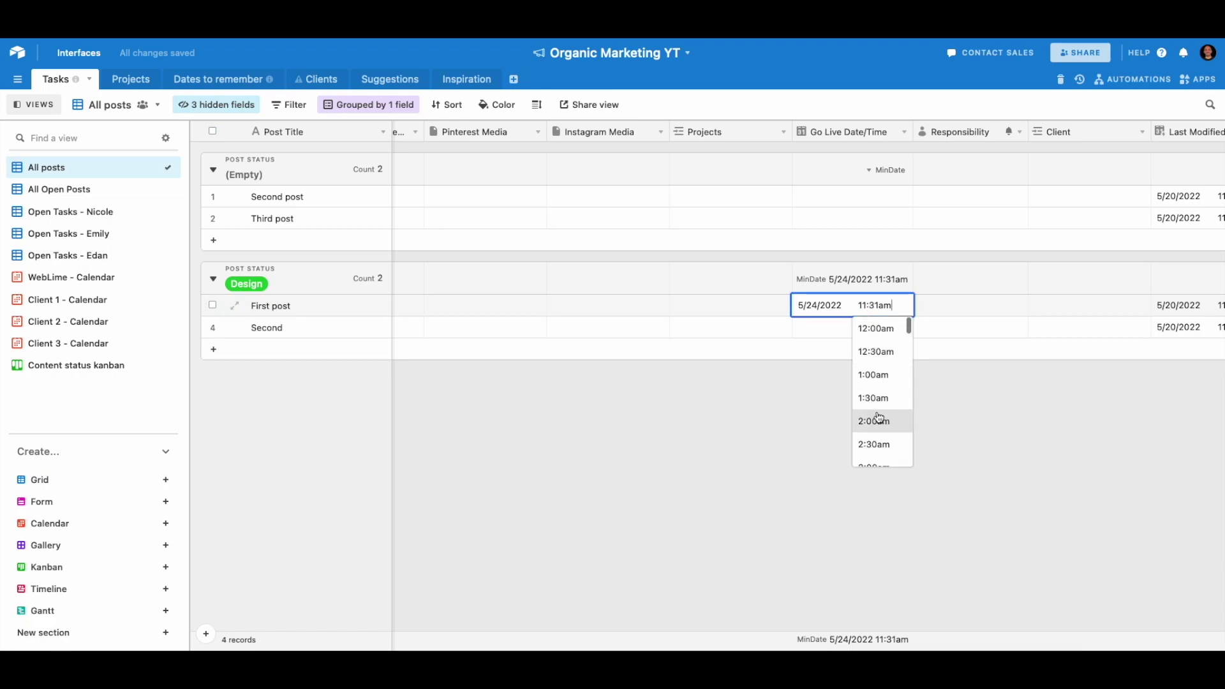
scroll(896, 421, "down", 2)
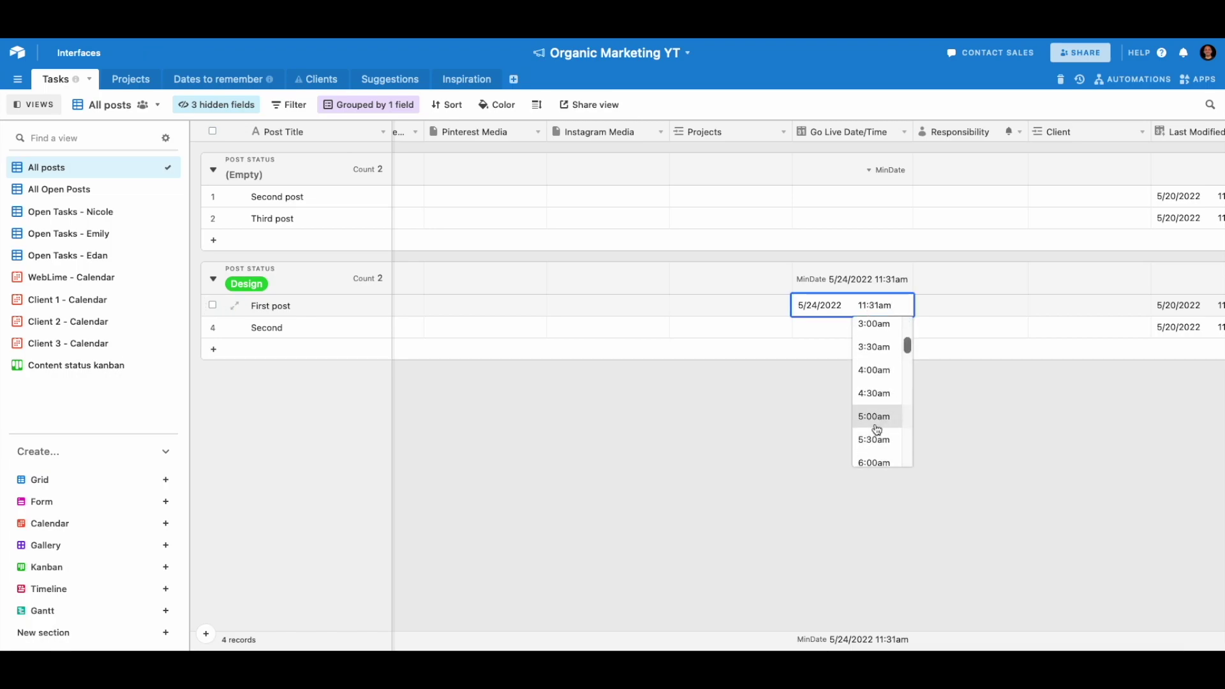
scroll(877, 431, "down", 3)
scroll(878, 429, "down", 2)
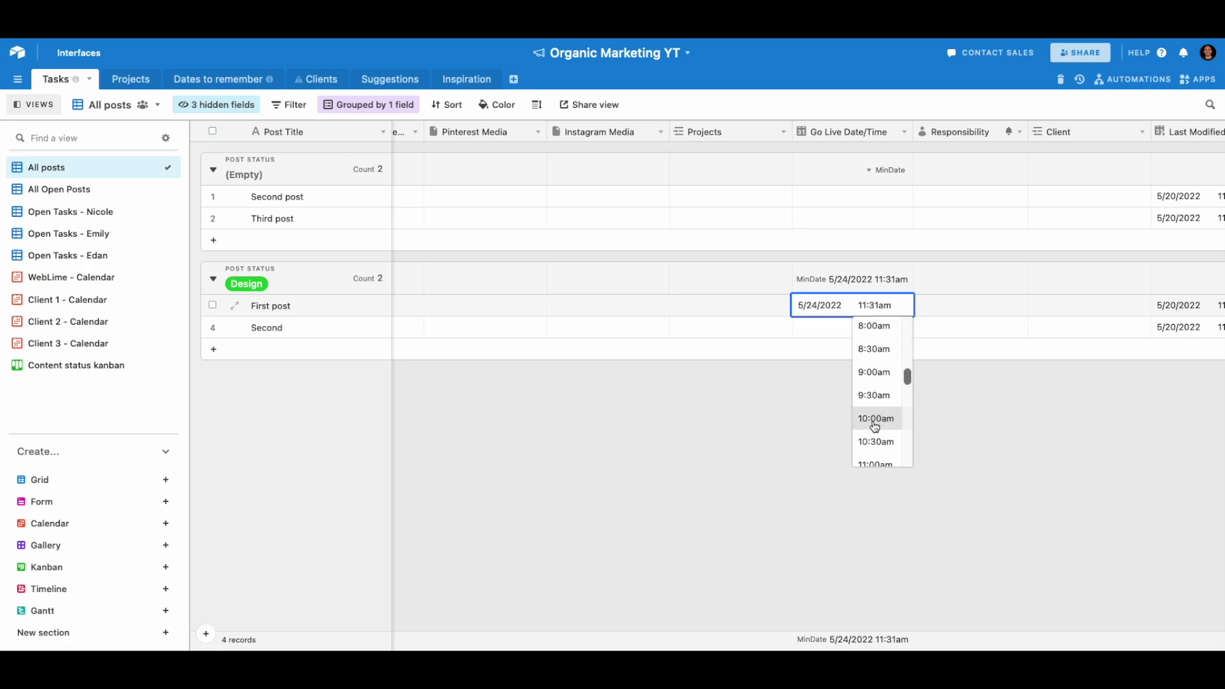
left_click(873, 424)
left_click(876, 306)
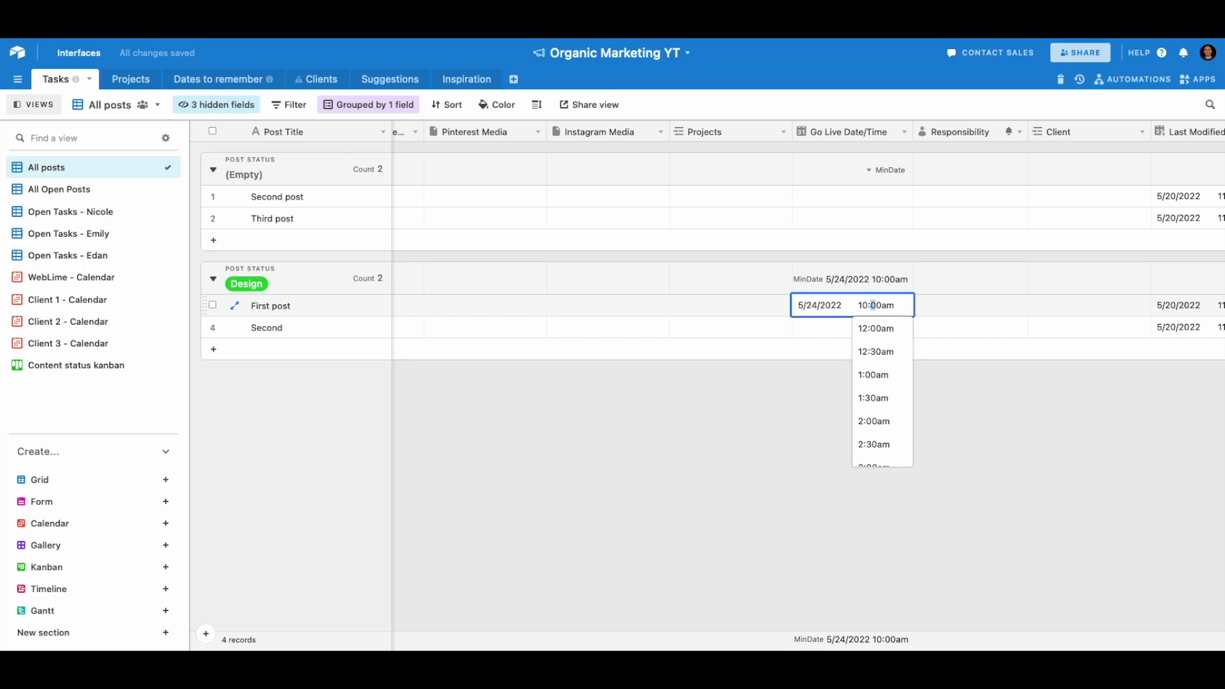
type("35")
key("Tab")
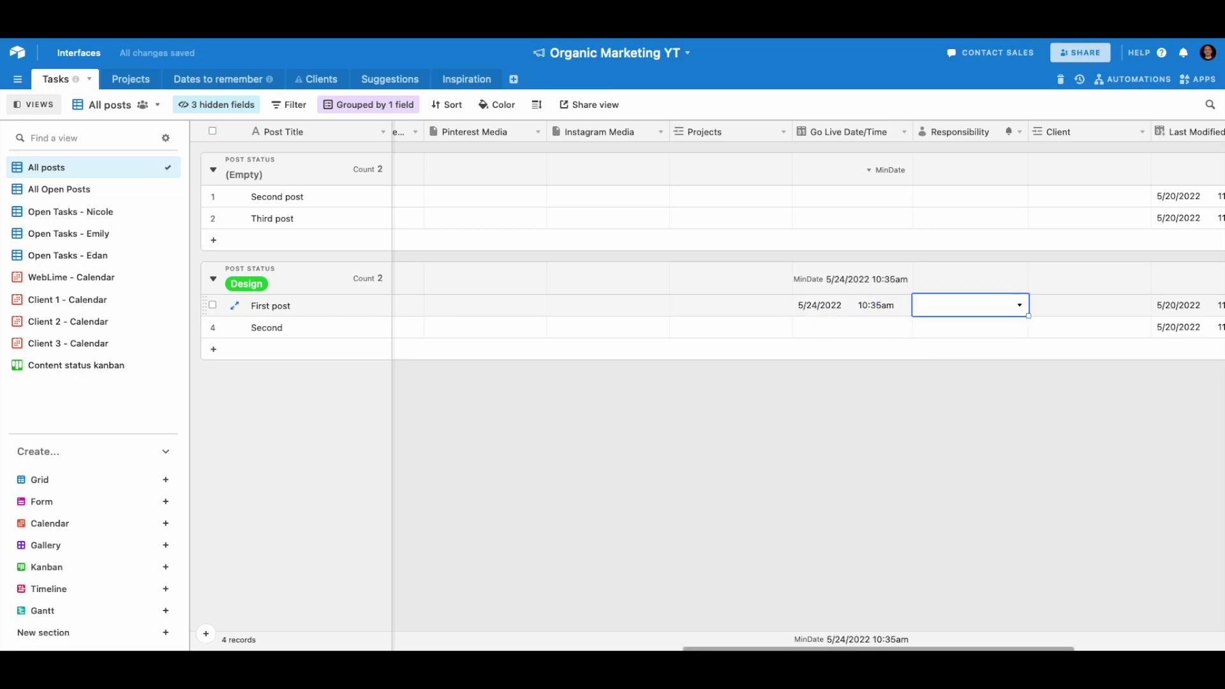
left_click(867, 377)
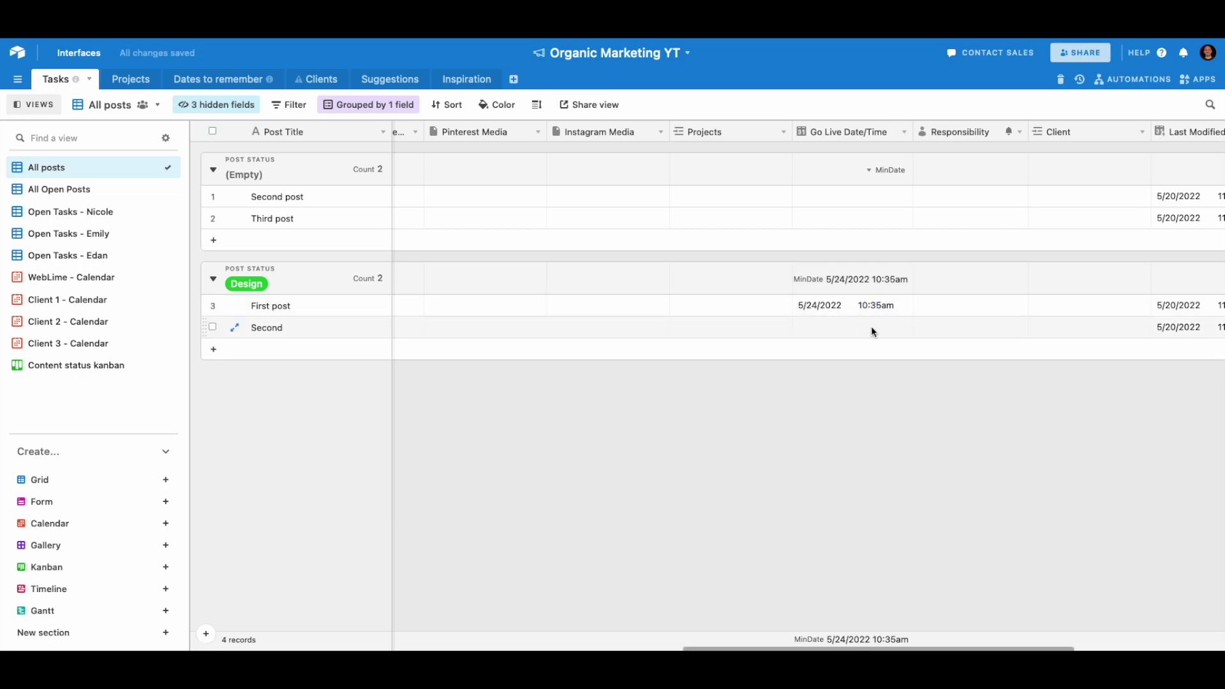
left_click(843, 309)
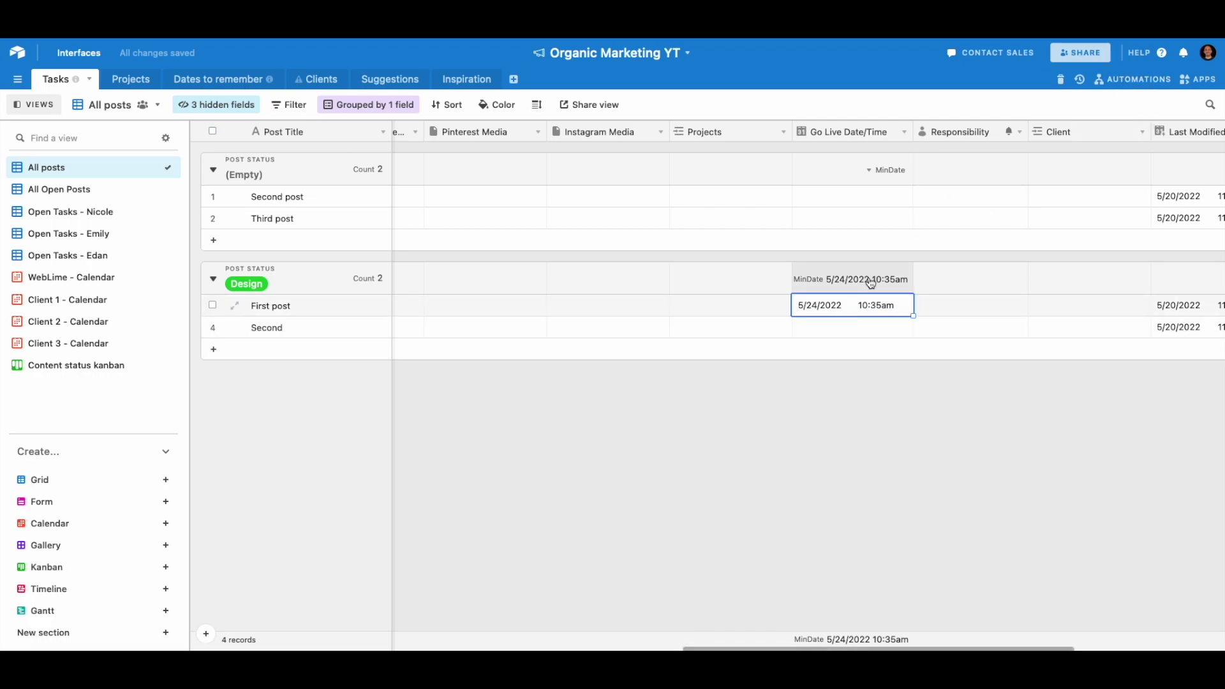
scroll(840, 305, "left", 10)
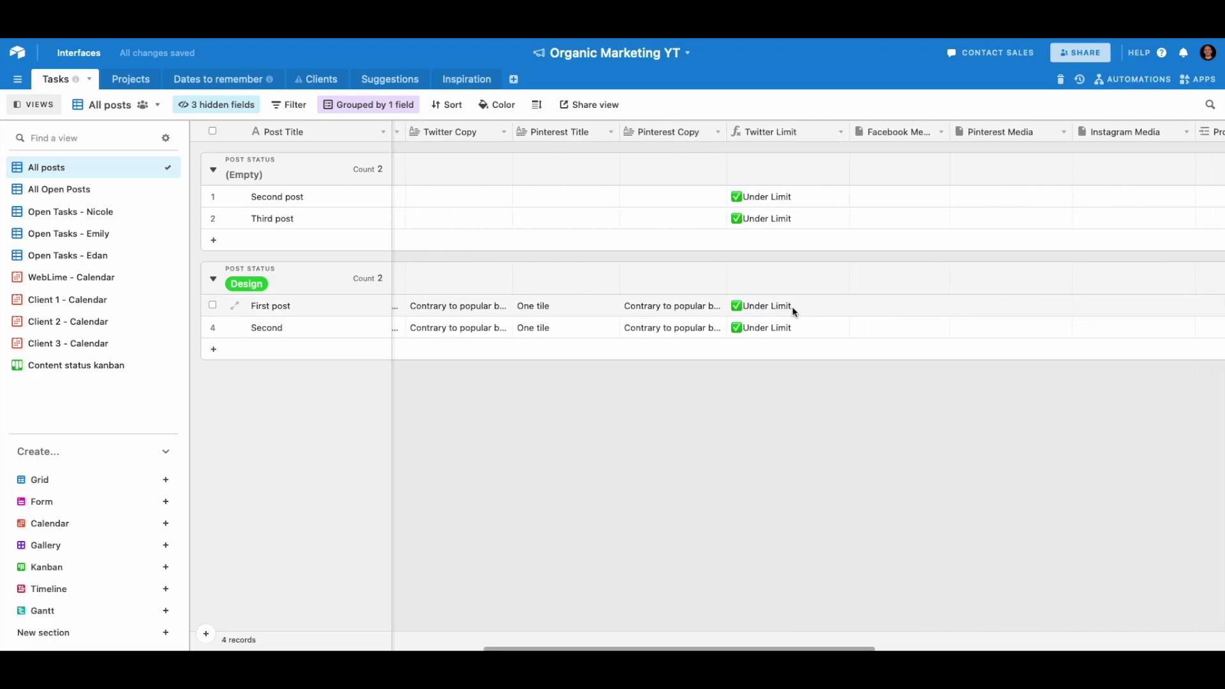
scroll(790, 306, "left", 8)
scroll(790, 306, "right", 4)
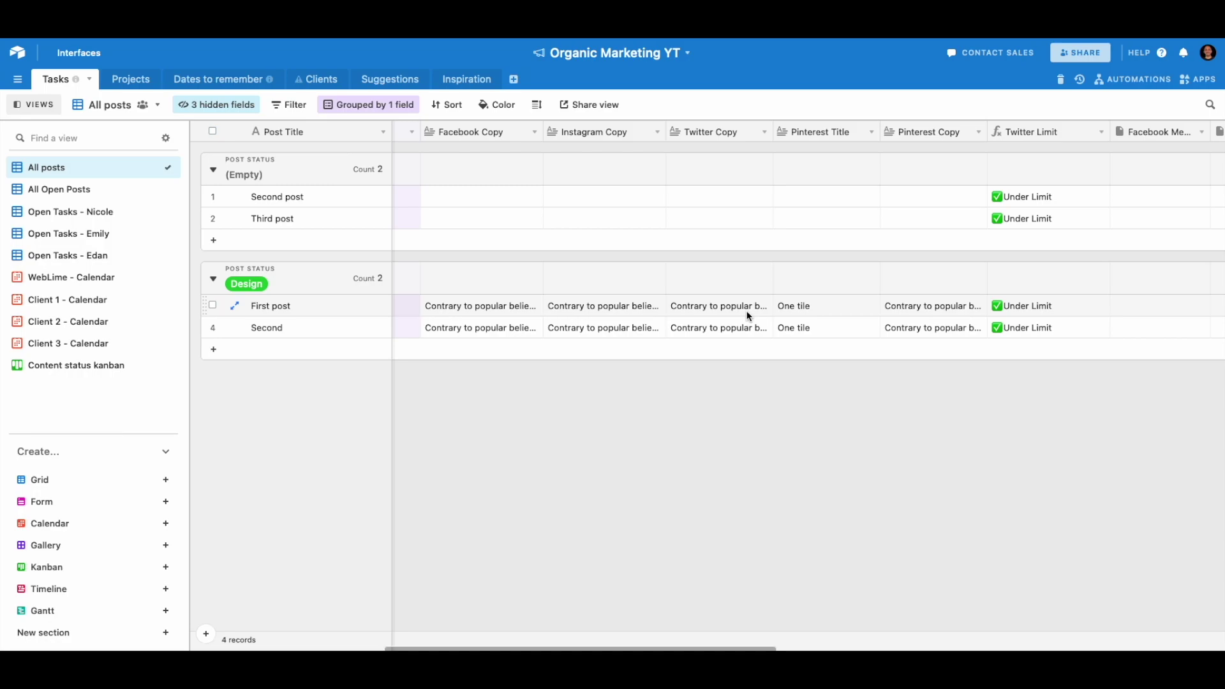
scroll(748, 315, "left", 8)
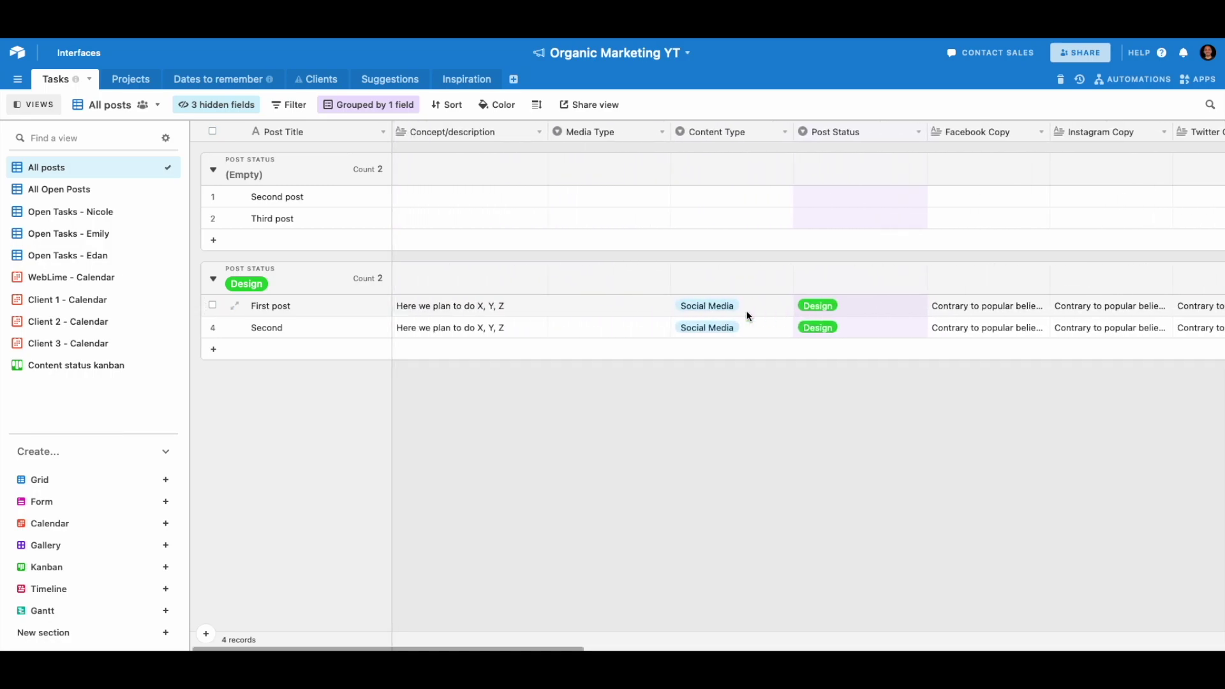
left_click(859, 308)
left_click(859, 308)
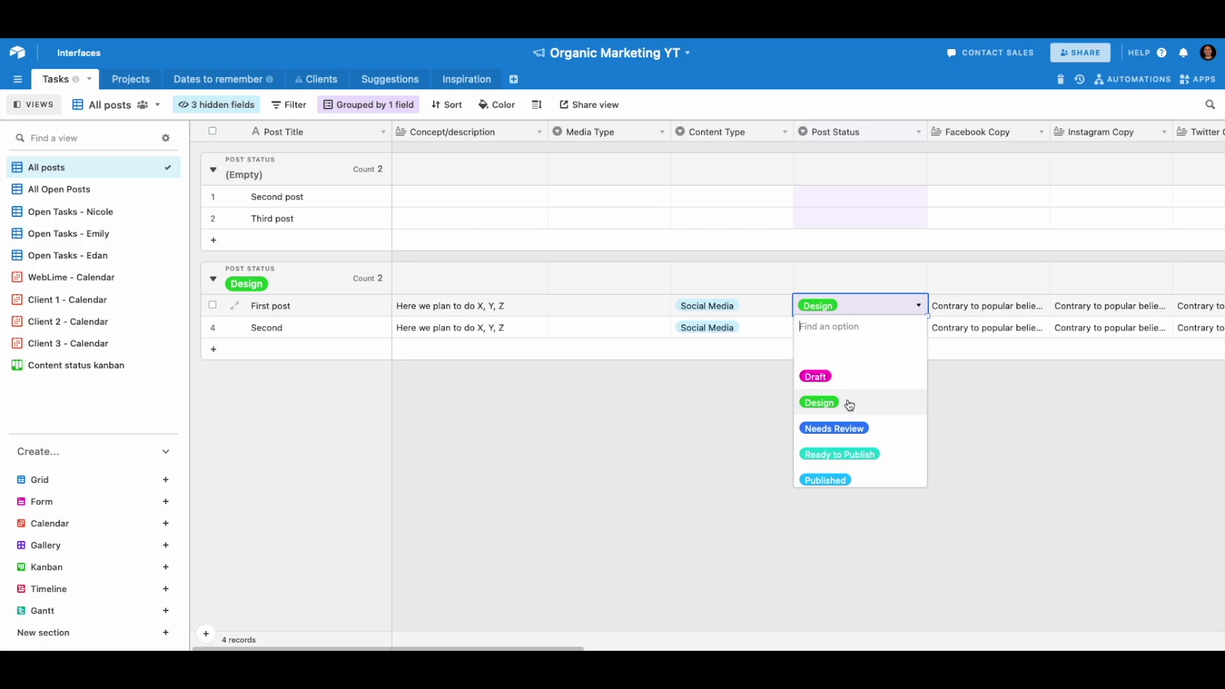
left_click(644, 387)
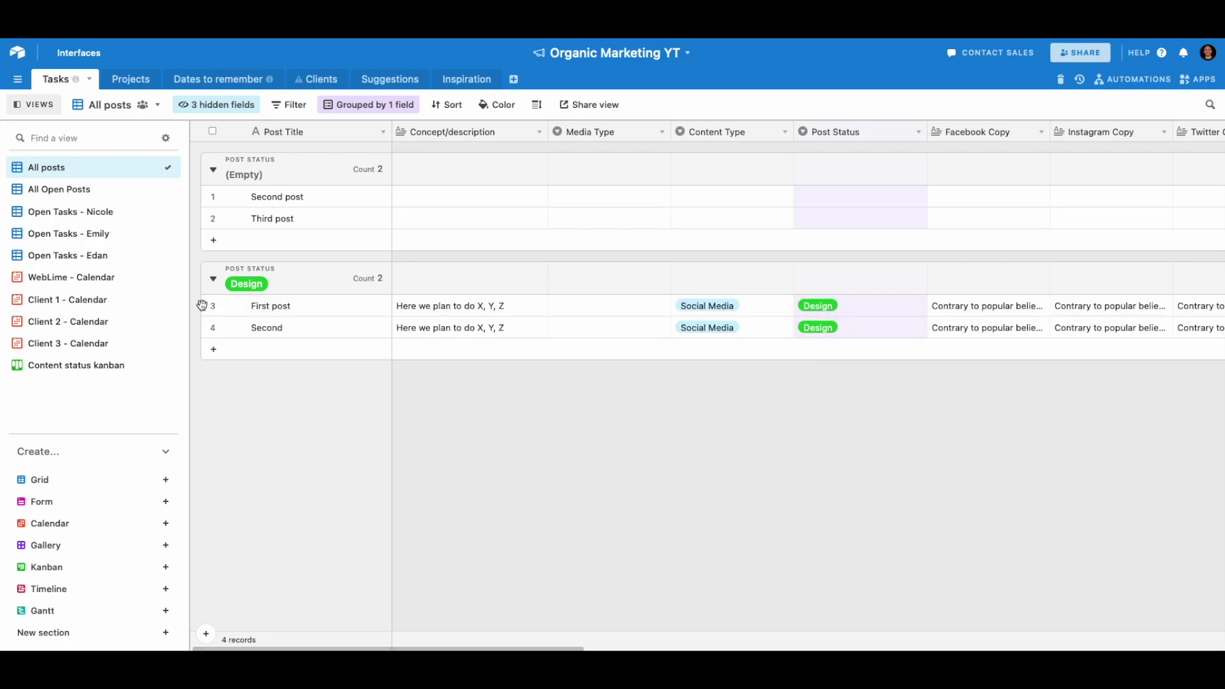
In the expanded First post record, change Post Status to Needs Review.
left_click(234, 308)
scroll(440, 332, "down", 10)
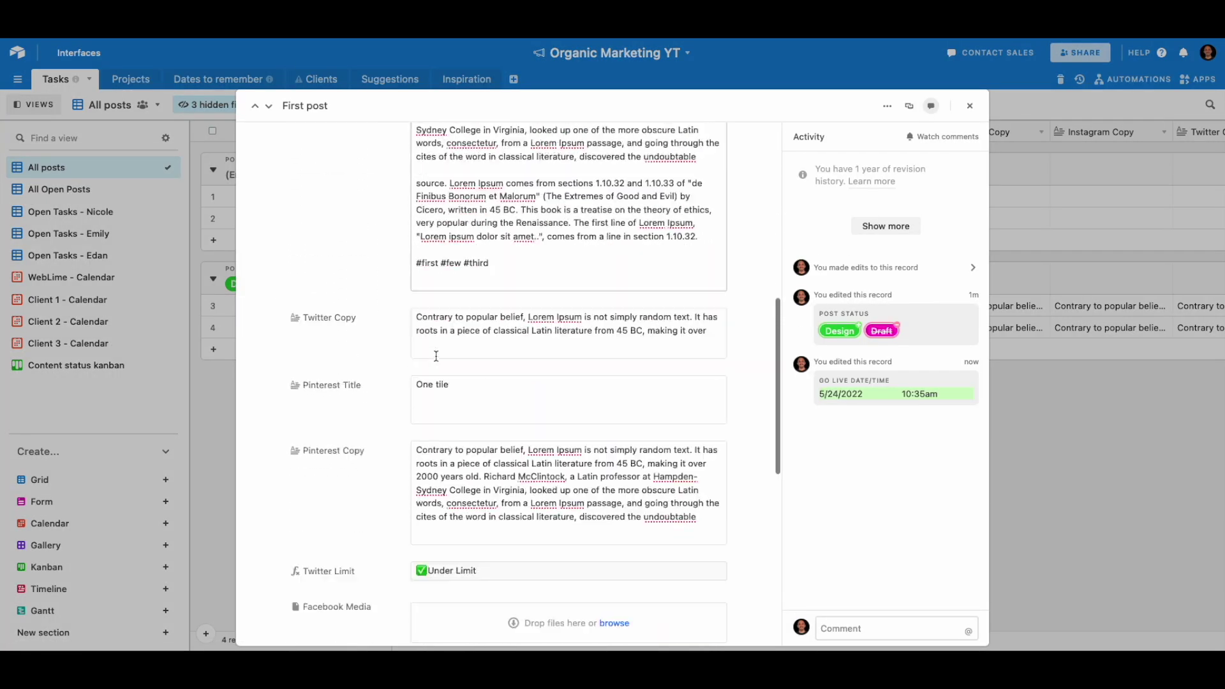
scroll(435, 358, "down", 3)
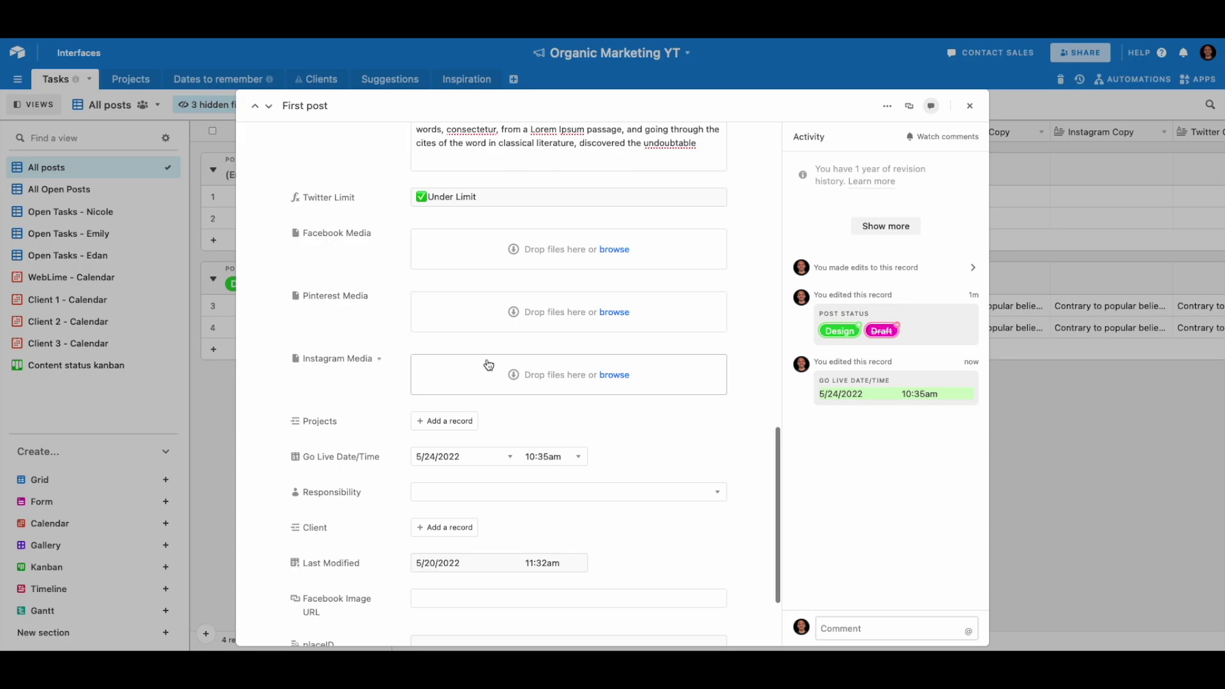
scroll(456, 297, "down", 3)
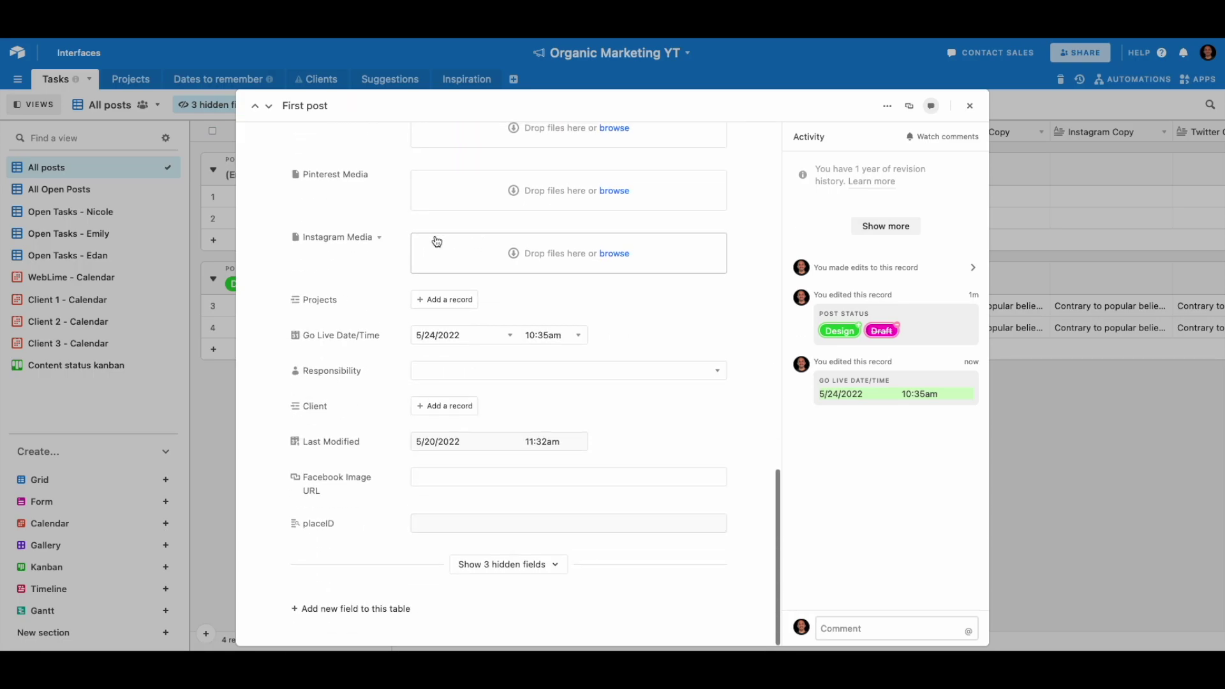
scroll(438, 255, "up", 2)
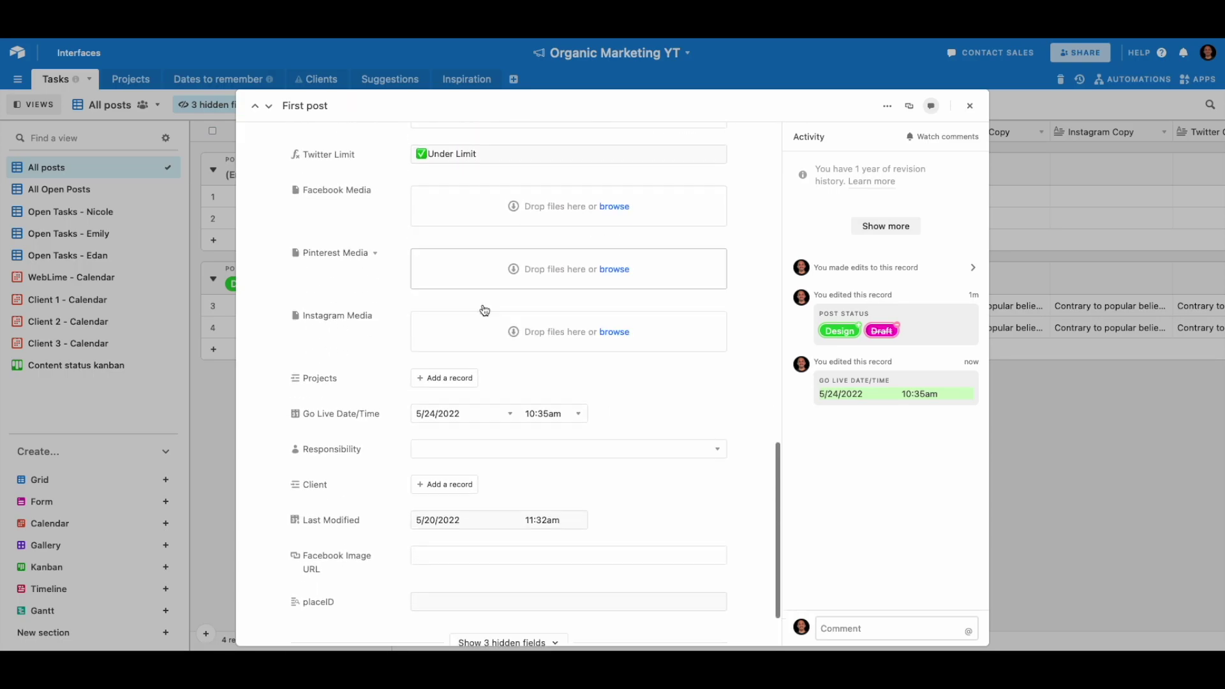
scroll(483, 310, "down", 1)
scroll(507, 287, "up", 1)
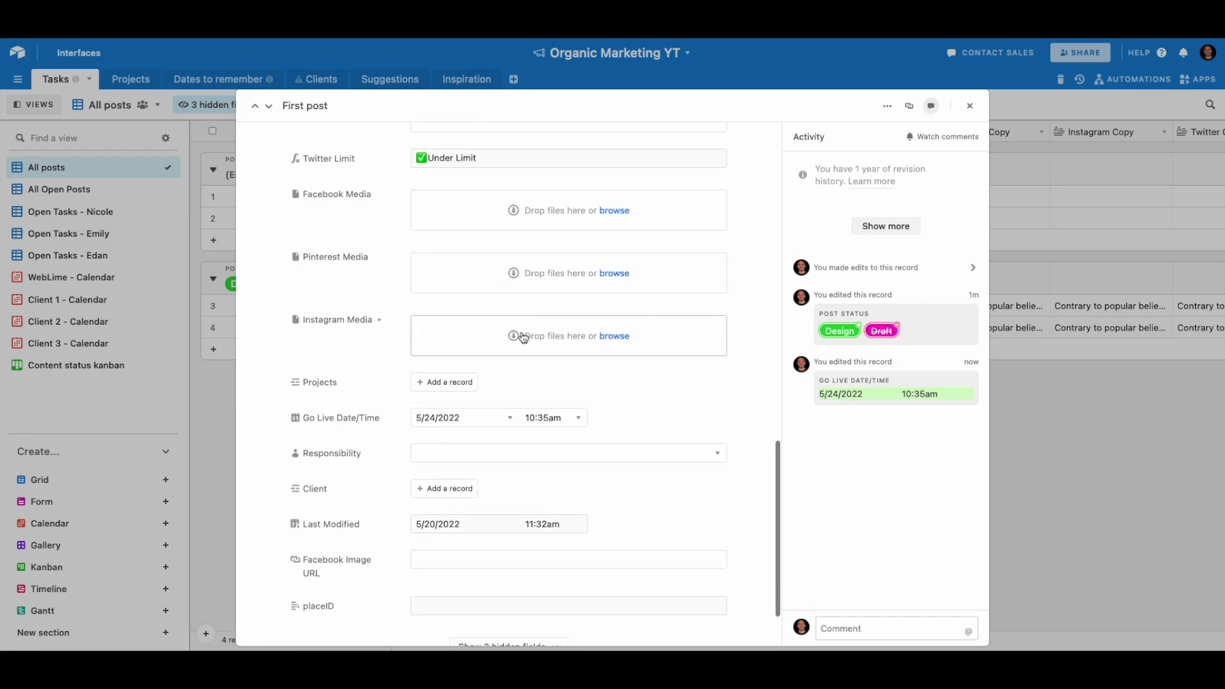
scroll(548, 350, "down", 2)
scroll(579, 361, "up", 6)
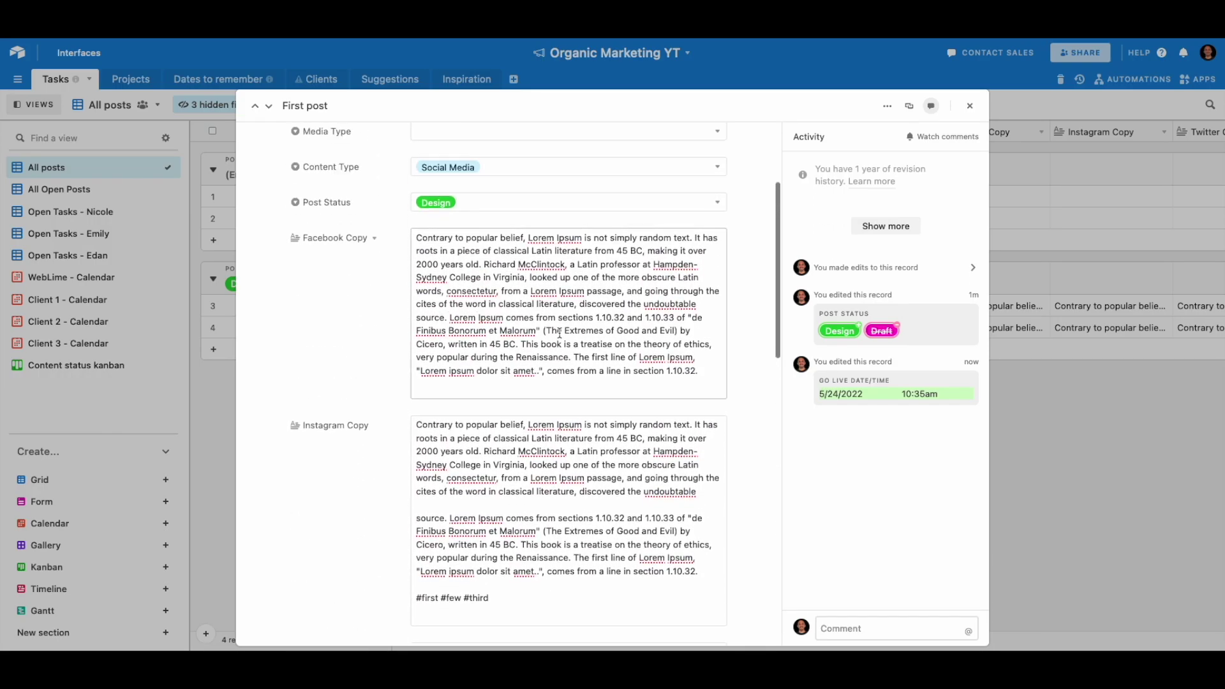
scroll(560, 332, "up", 3)
left_click(523, 373)
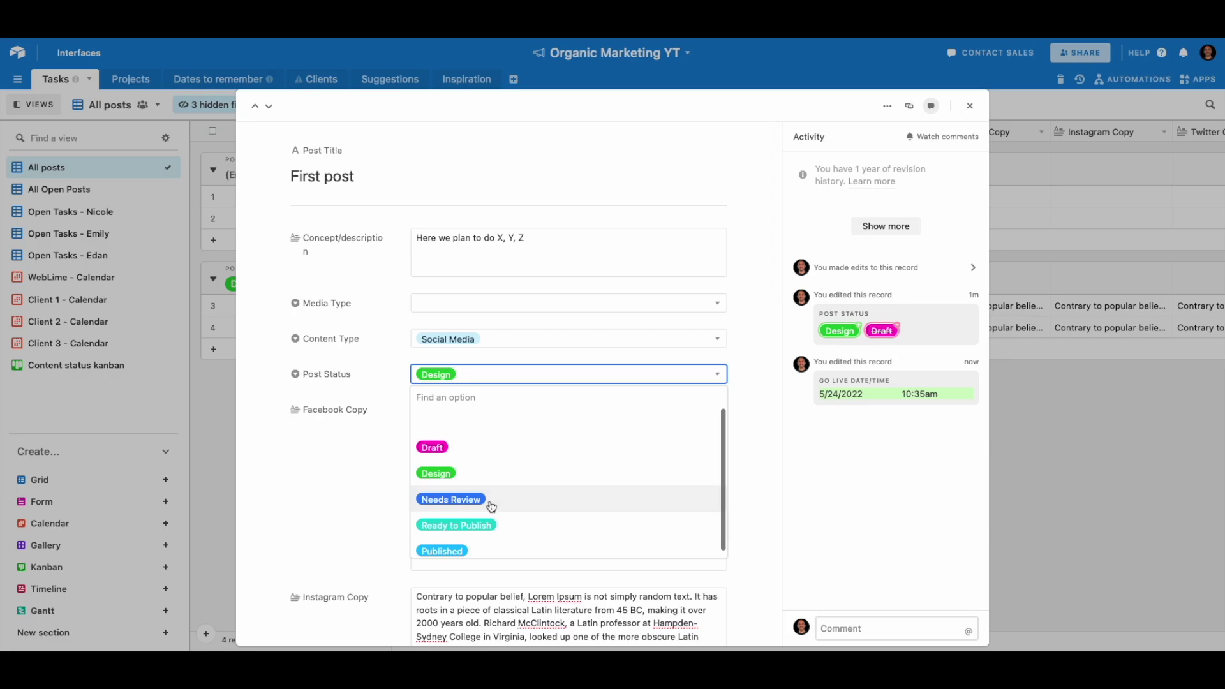
left_click(492, 504)
key("Escape")
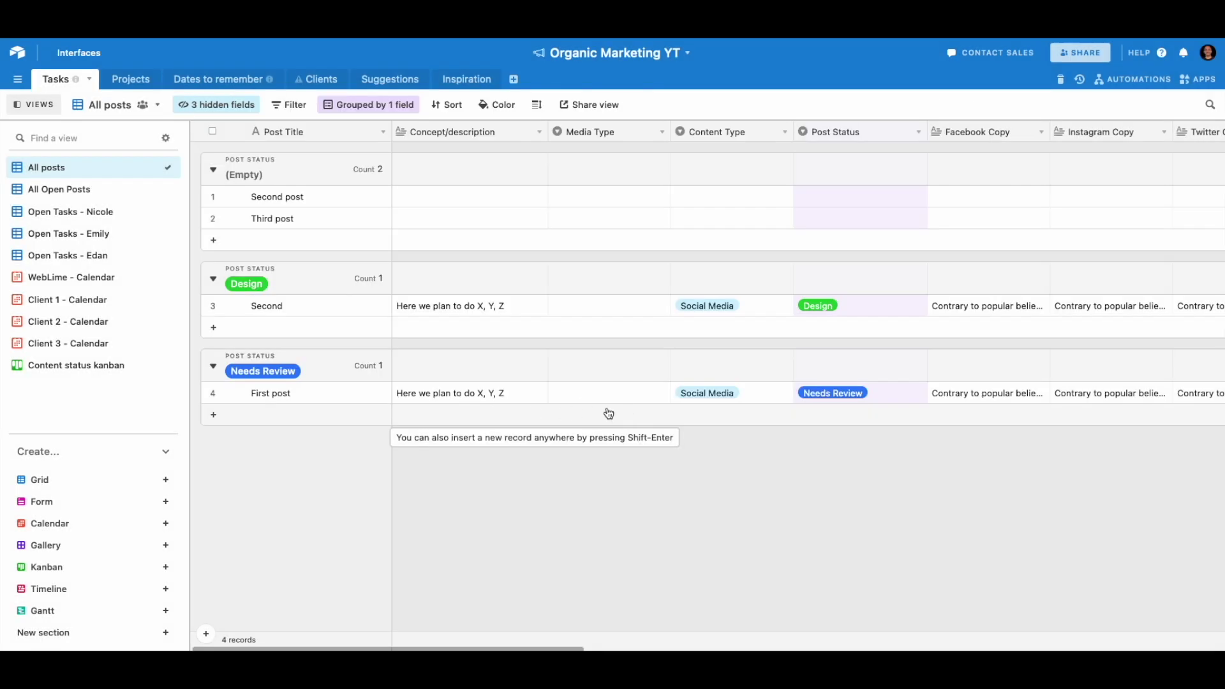
Check who is assigned in First post's Responsibility column.
scroll(661, 409, "right", 5)
scroll(661, 409, "left", 5)
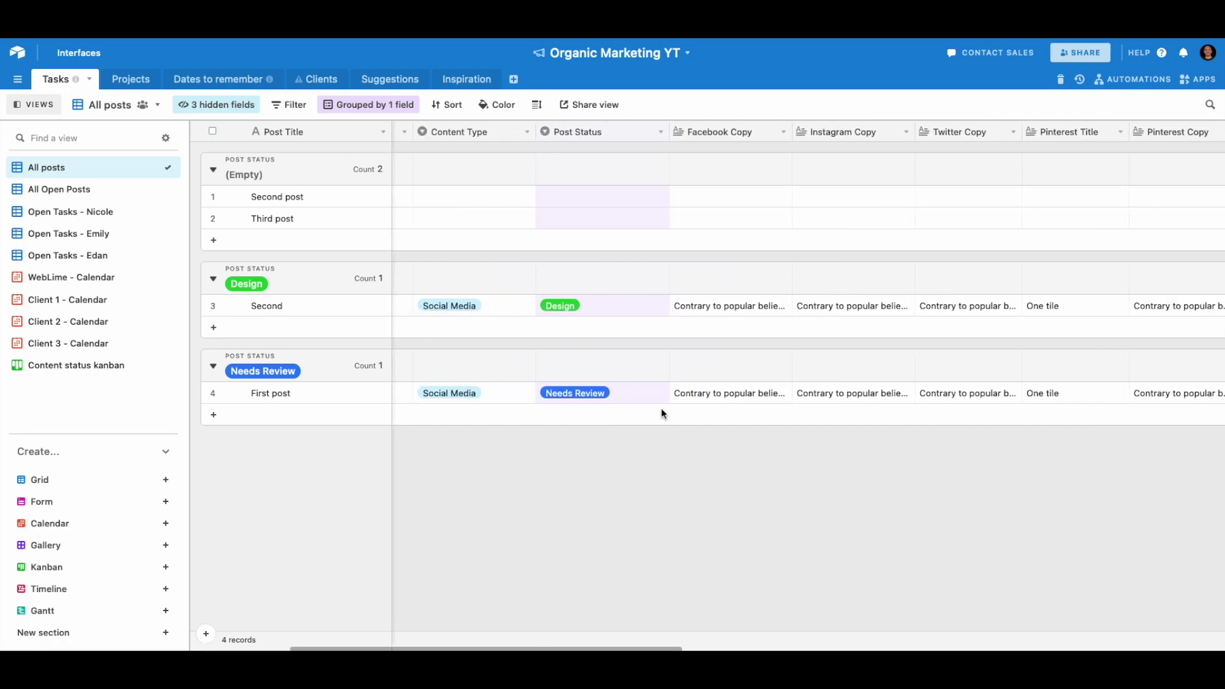
scroll(791, 399, "right", 10)
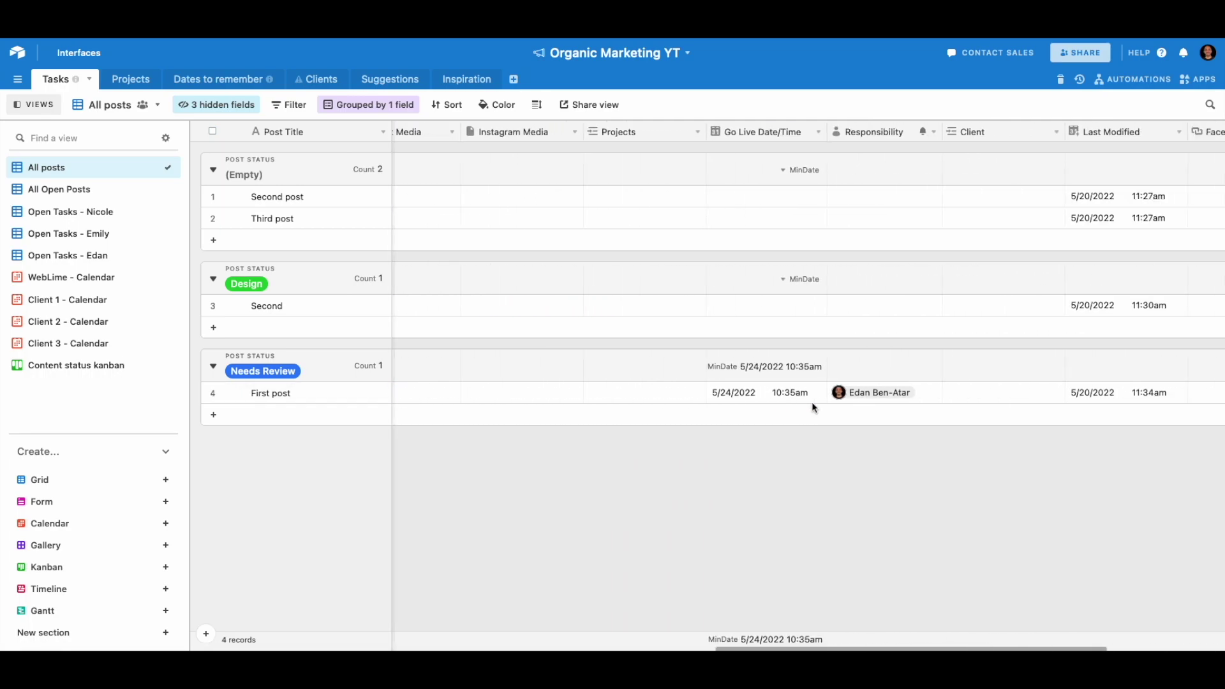
left_click(848, 400)
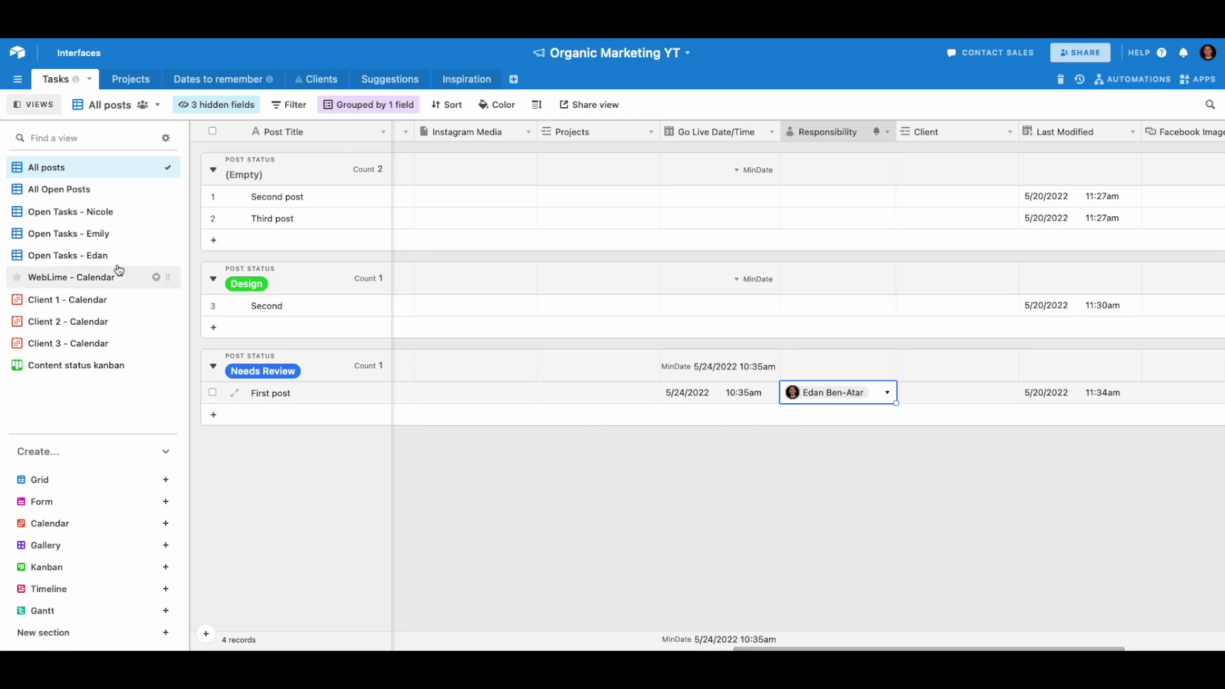
mouse_move(58, 262)
left_click(64, 257)
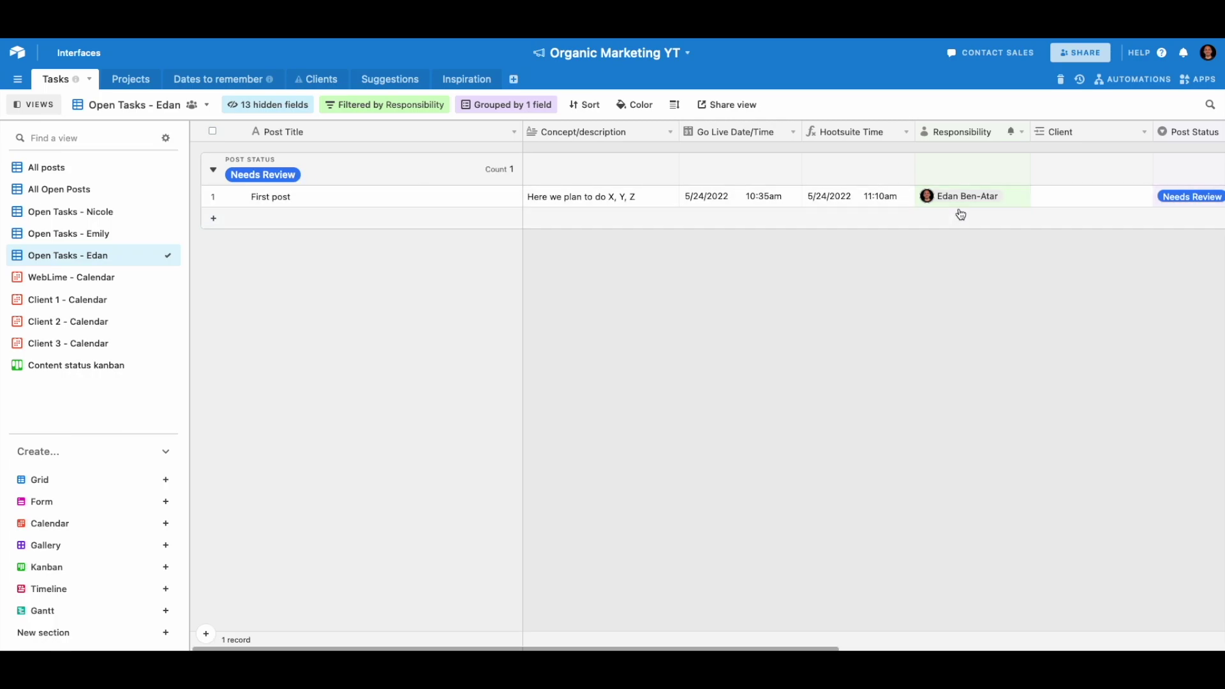
scroll(871, 236, "right", 3)
scroll(872, 241, "left", 3)
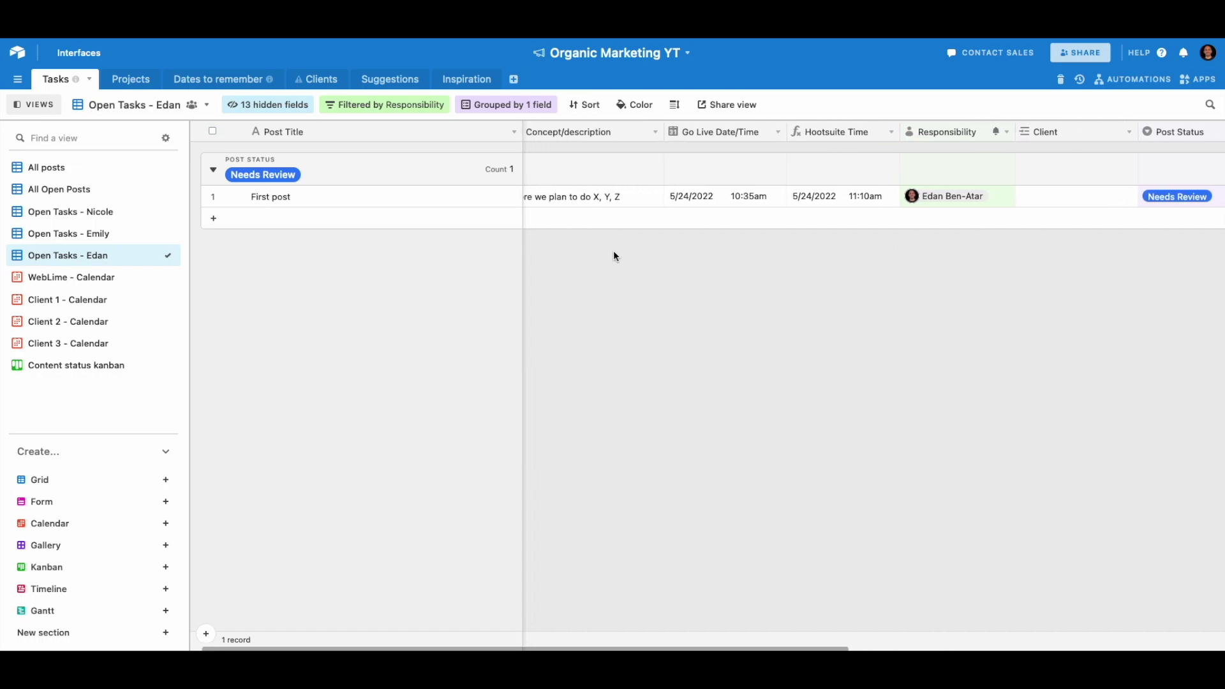
left_click(375, 105)
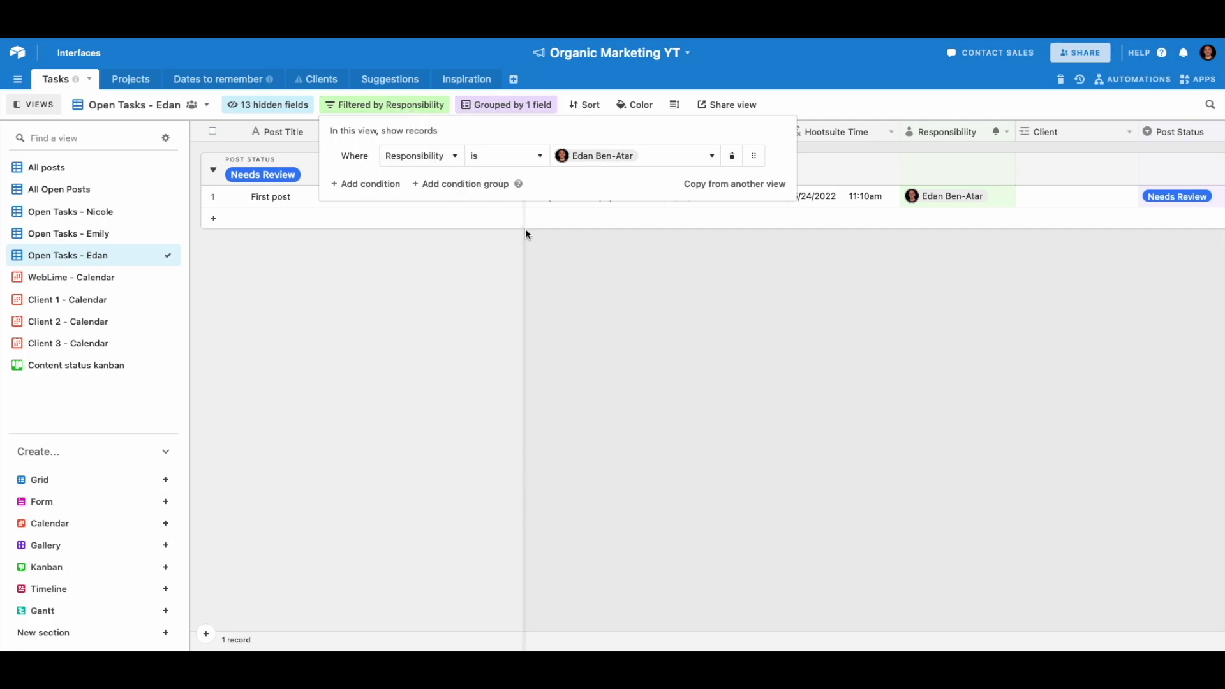
left_click(560, 256)
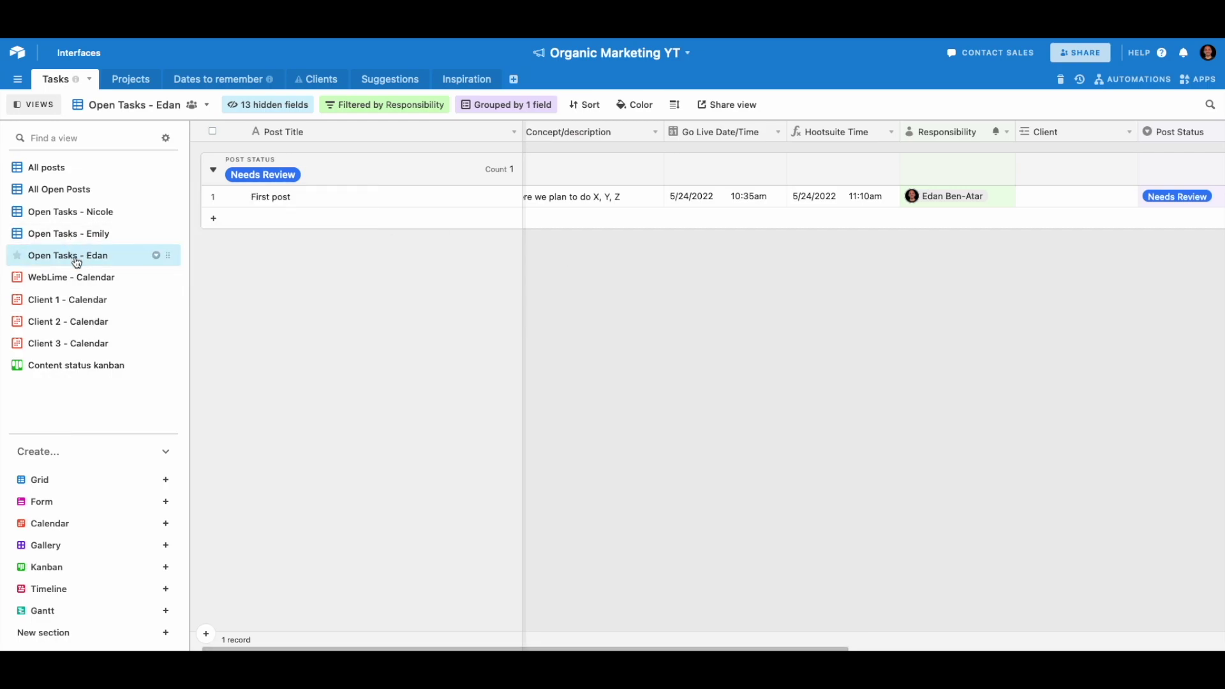
mouse_move(80, 257)
left_click(72, 235)
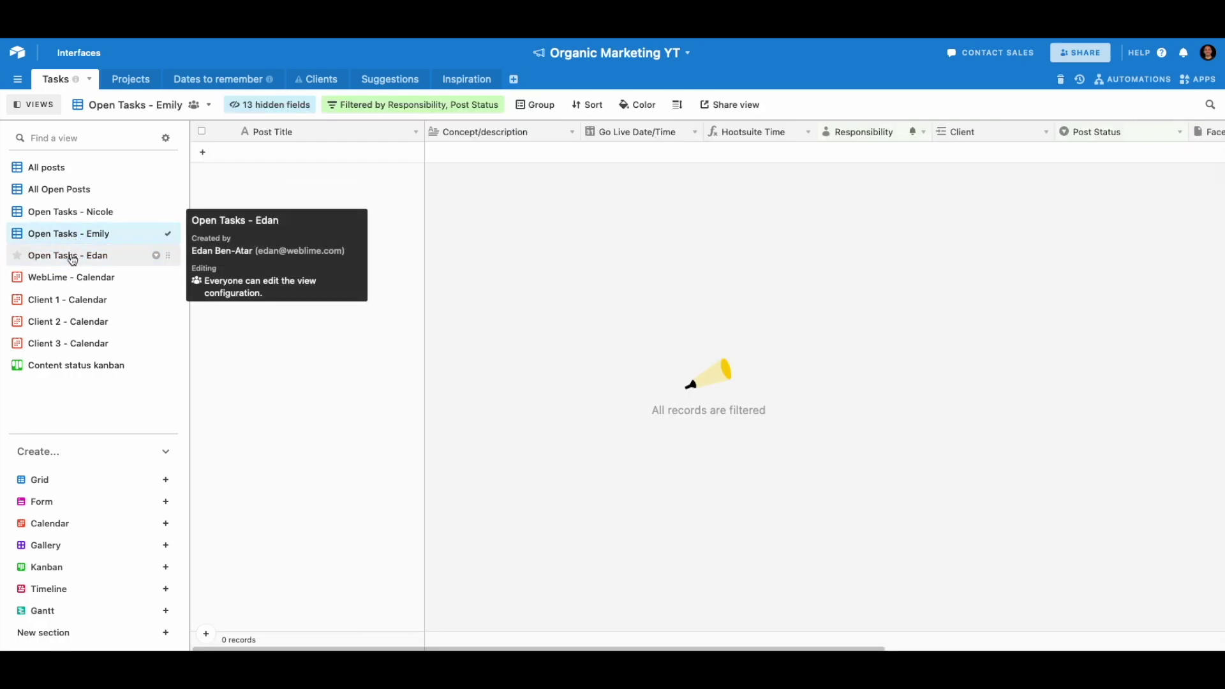
left_click(73, 258)
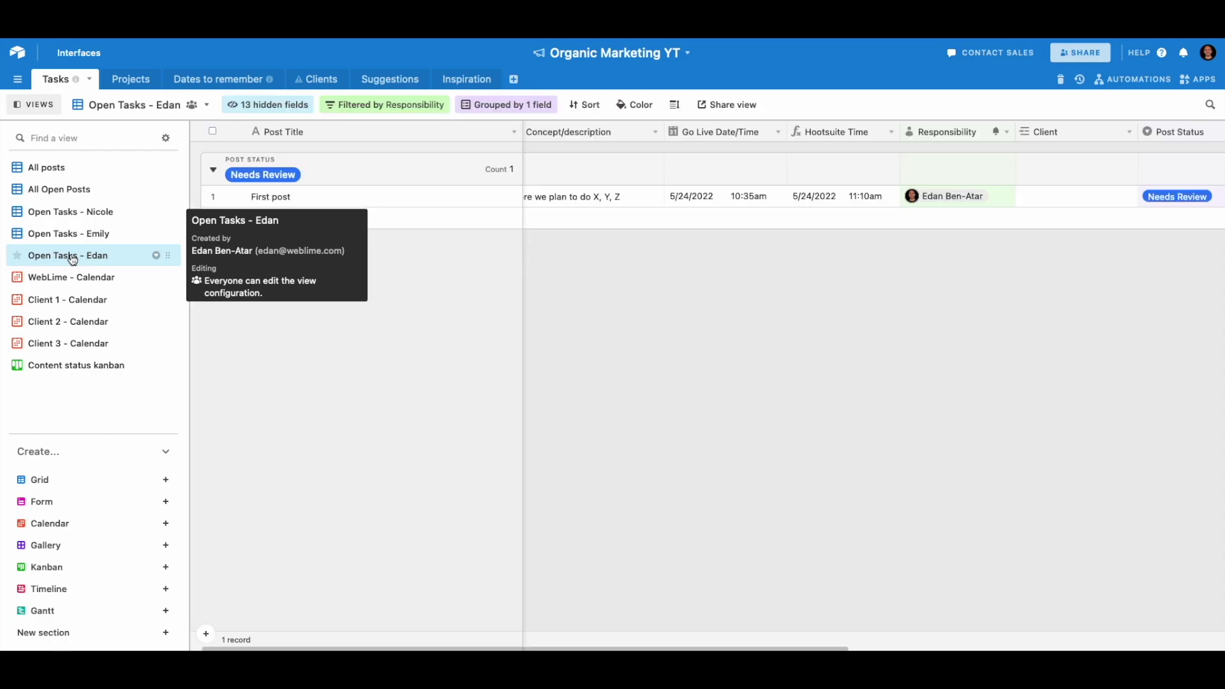
left_click(58, 168)
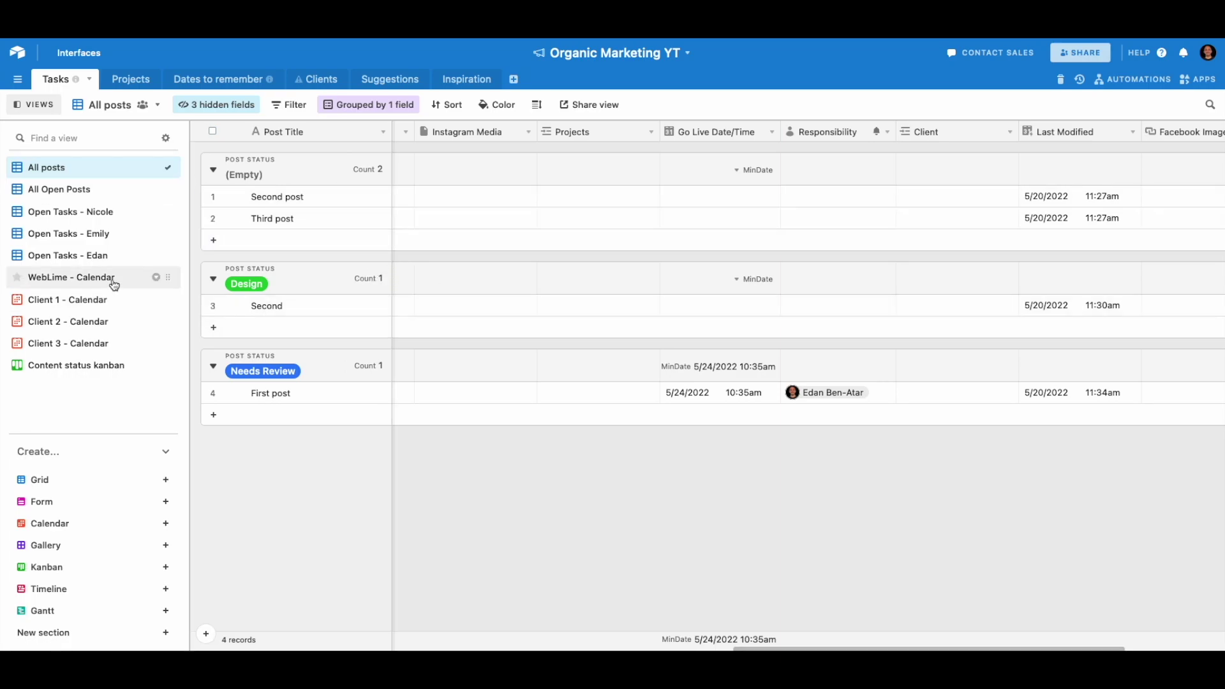
mouse_move(73, 259)
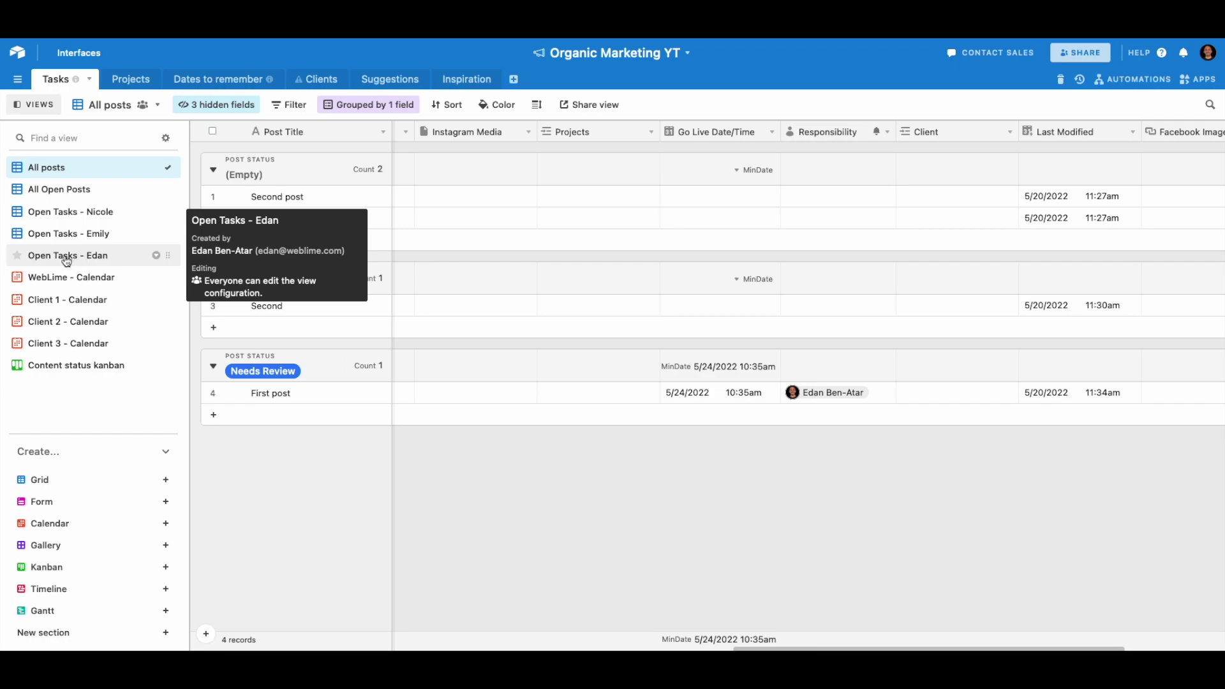
left_click(66, 258)
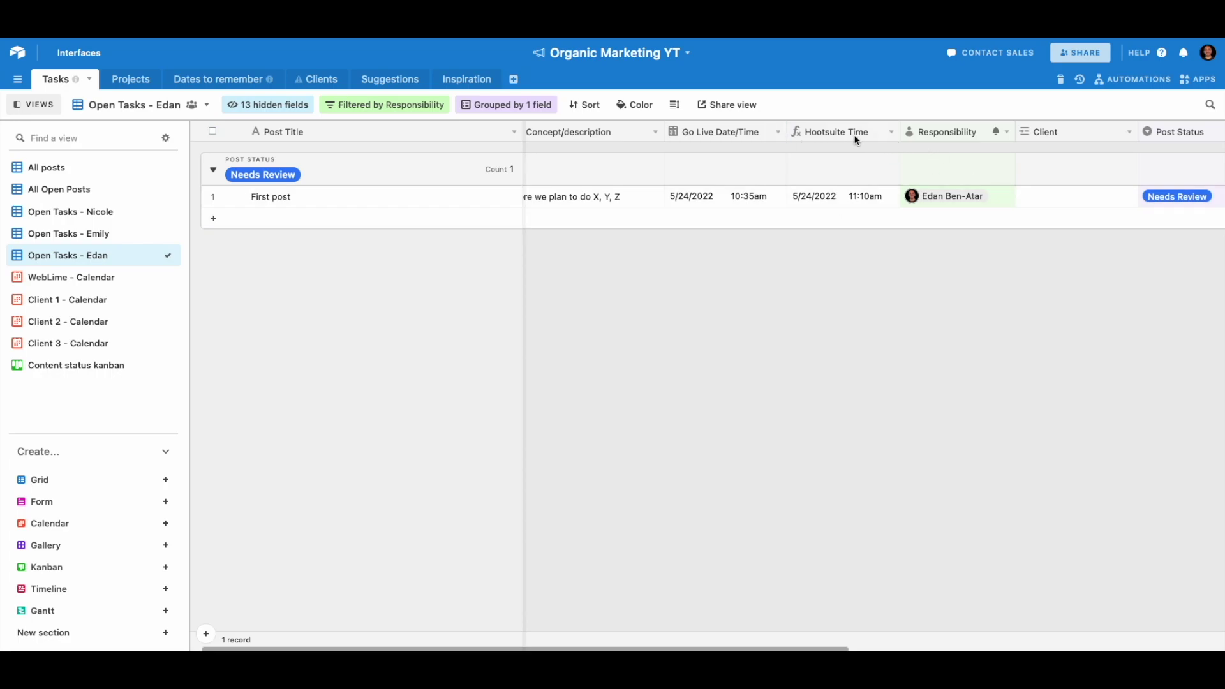
scroll(805, 221, "right", 3)
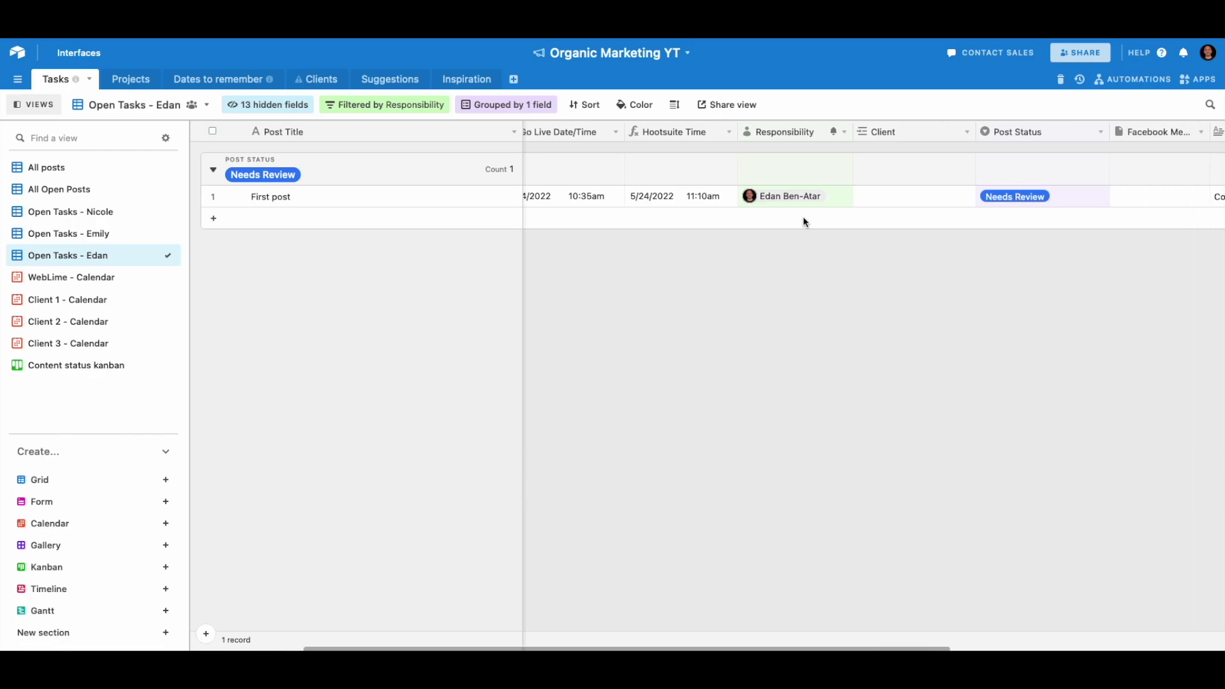
left_click(96, 167)
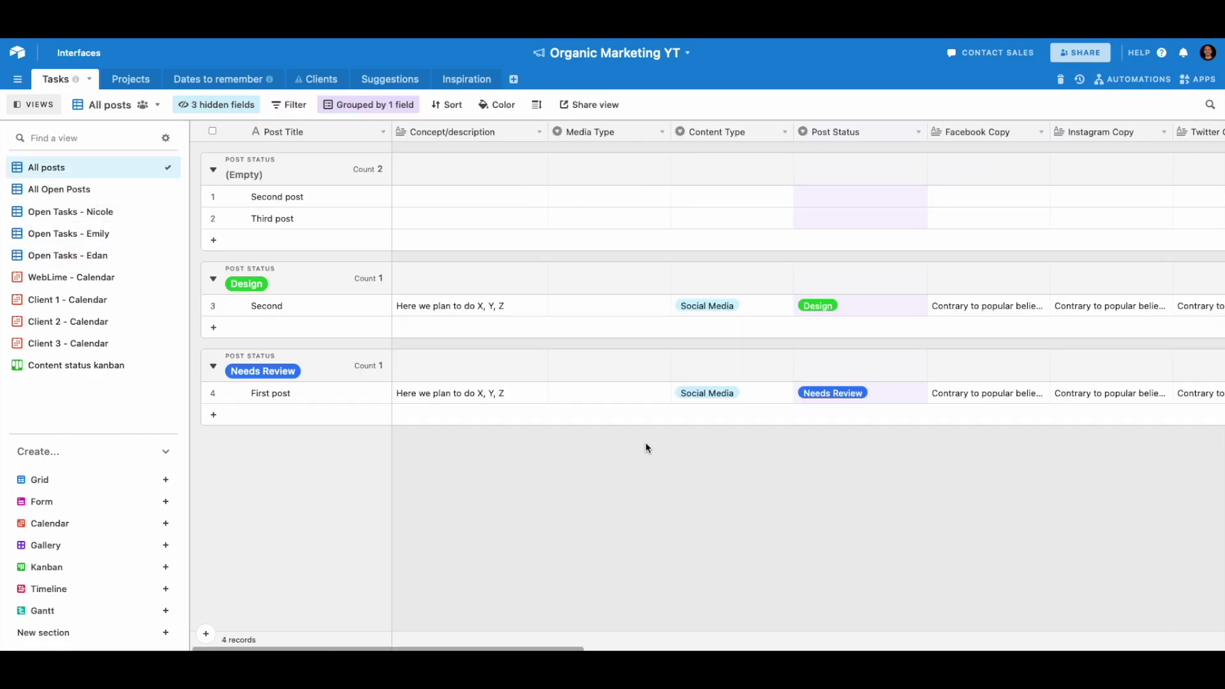
Change First post's Post Status from Needs Review to Ready to Publish.
left_click(879, 393)
left_click(888, 396)
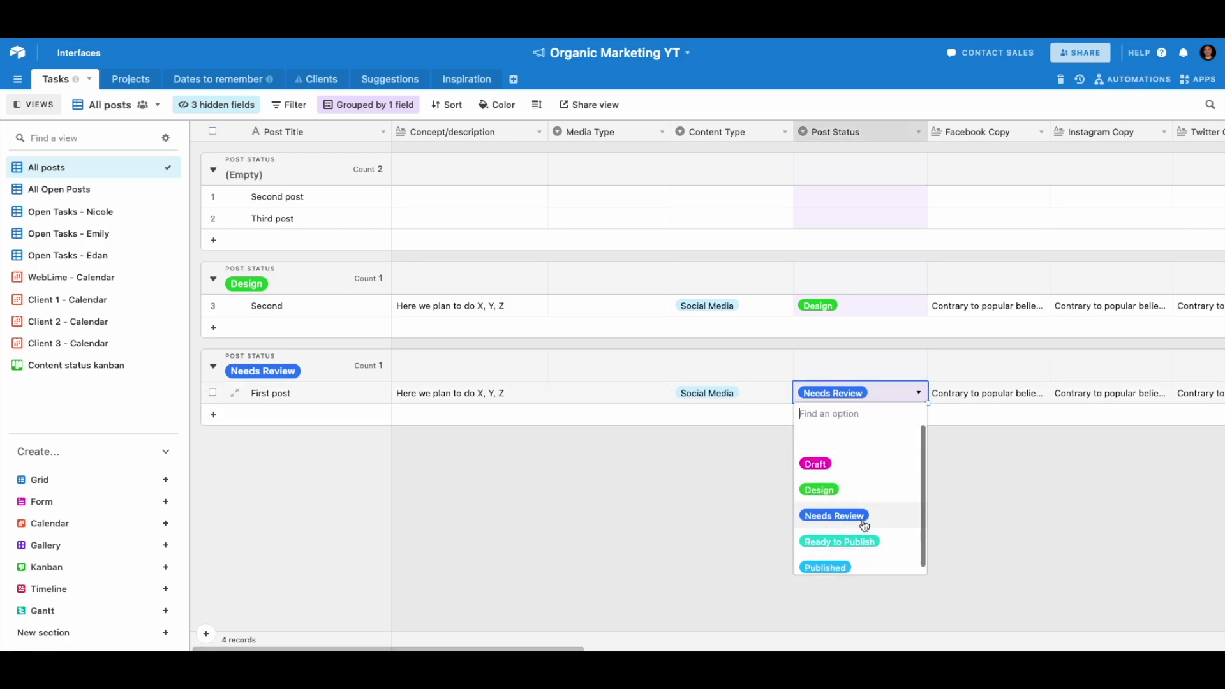
left_click(862, 541)
left_click(808, 468)
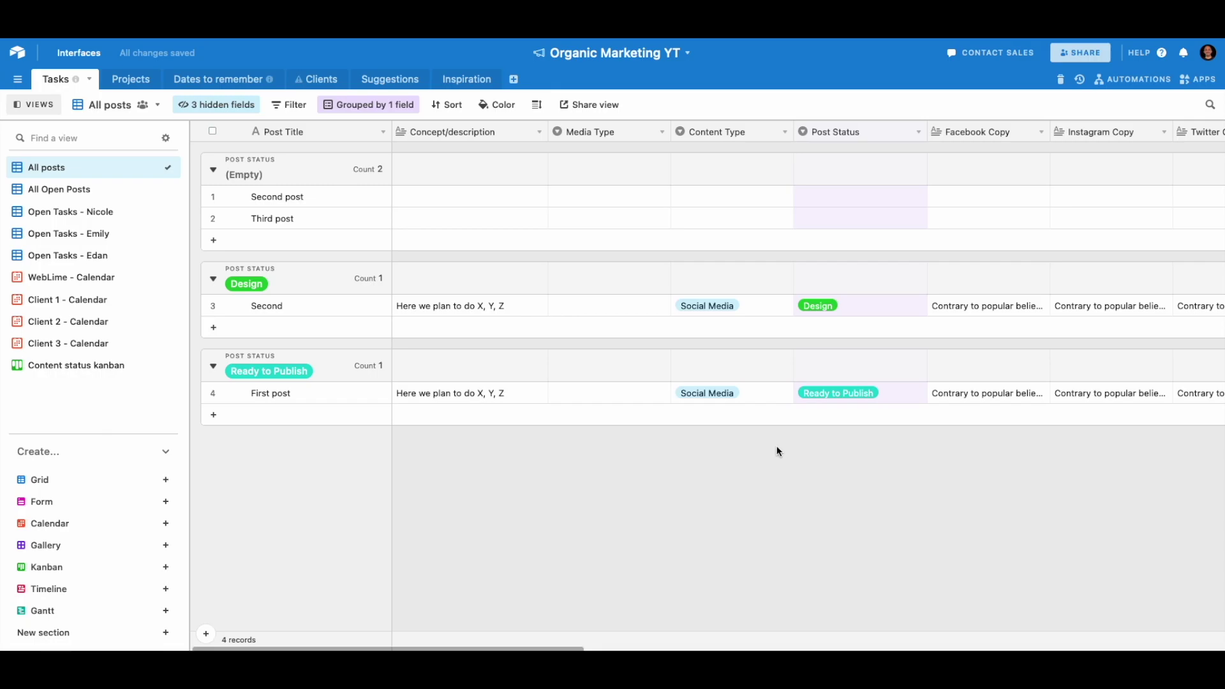
Glance at the automations list, then close it and return to the grid.
left_click(1125, 83)
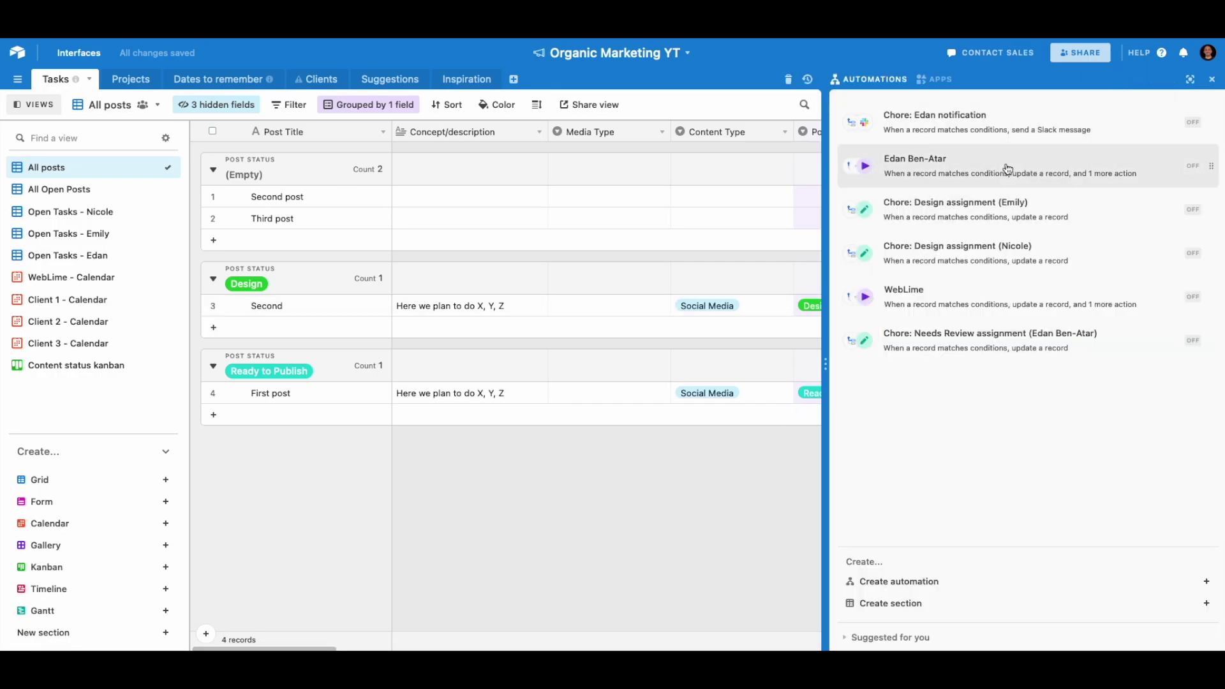
left_click(1211, 79)
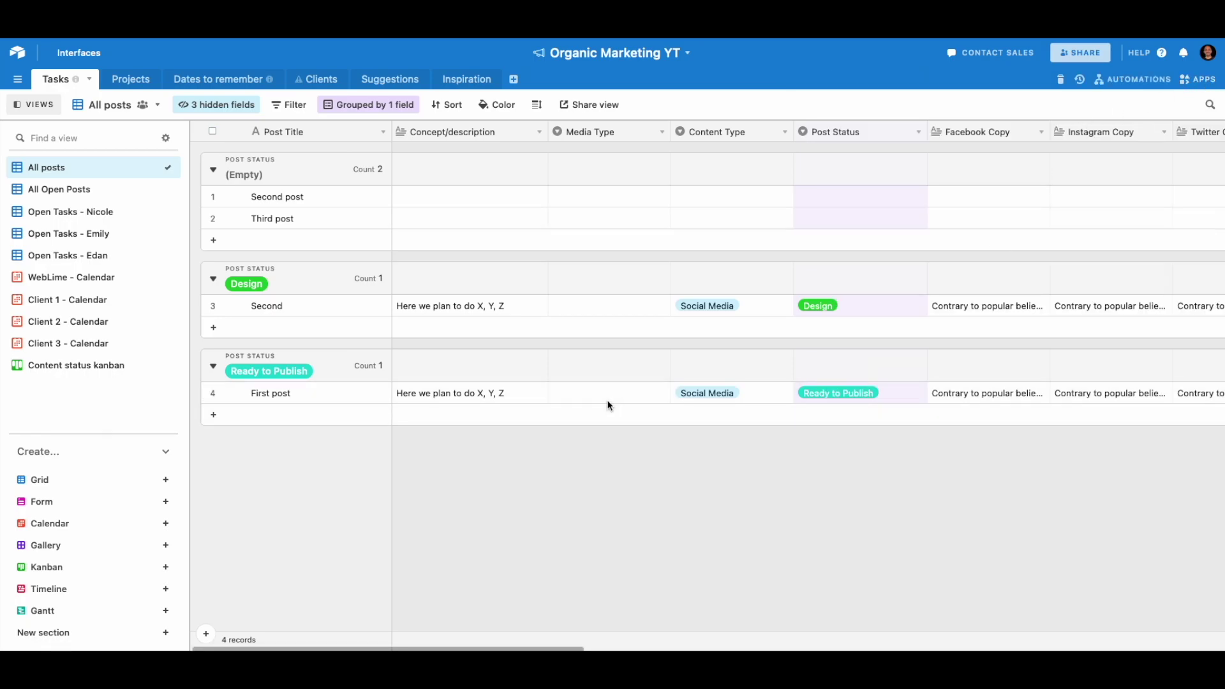
scroll(609, 407, "right", 2)
scroll(608, 406, "left", 2)
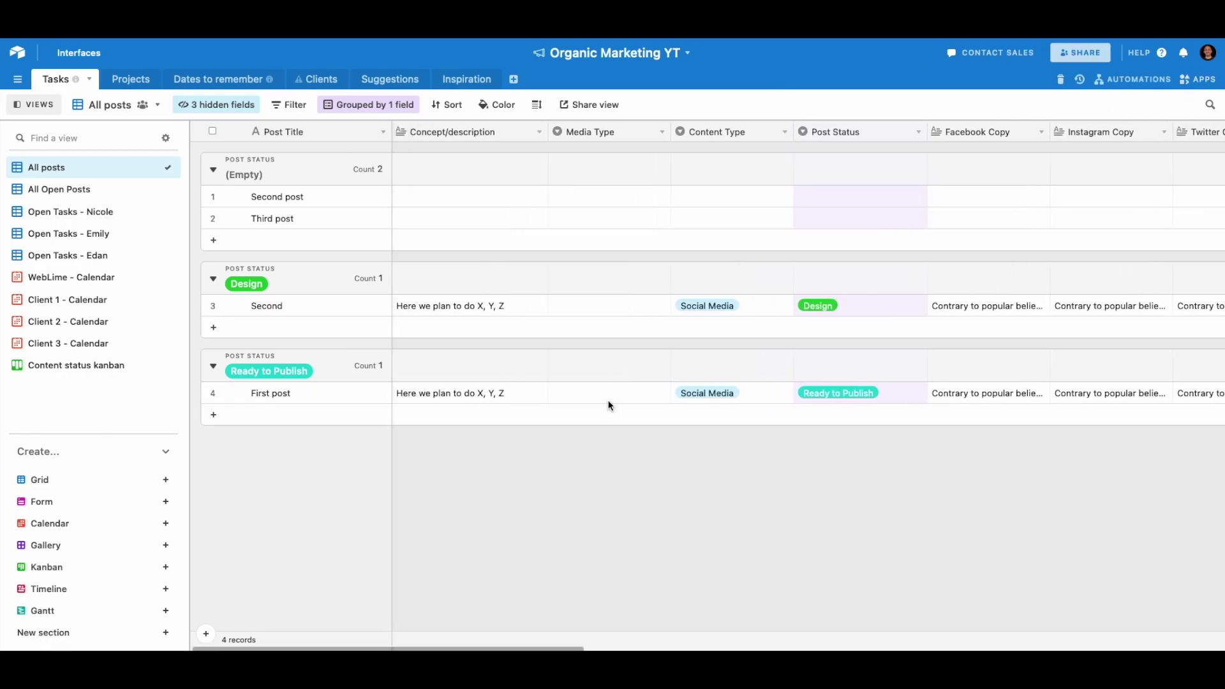
Inspect First post's Content Type and Post Status values without changing them.
left_click(702, 398)
scroll(707, 401, "right", 2)
left_click(790, 396)
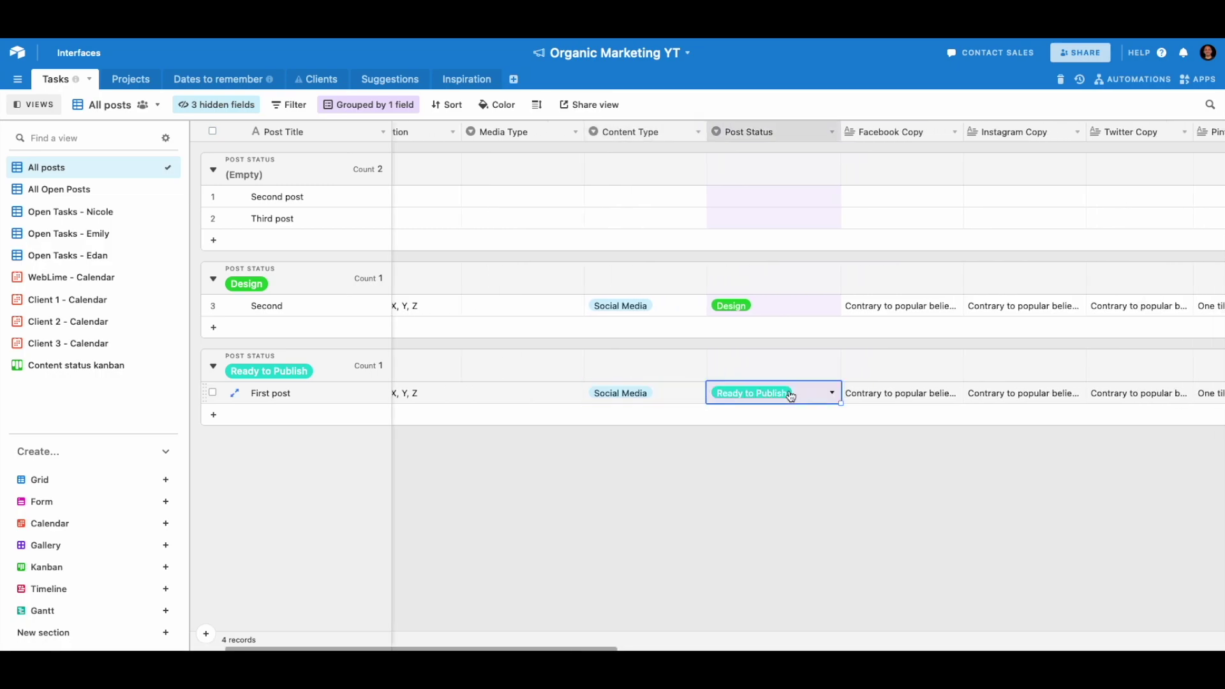
scroll(701, 396, "right", 4)
left_click(514, 395)
left_click(524, 393)
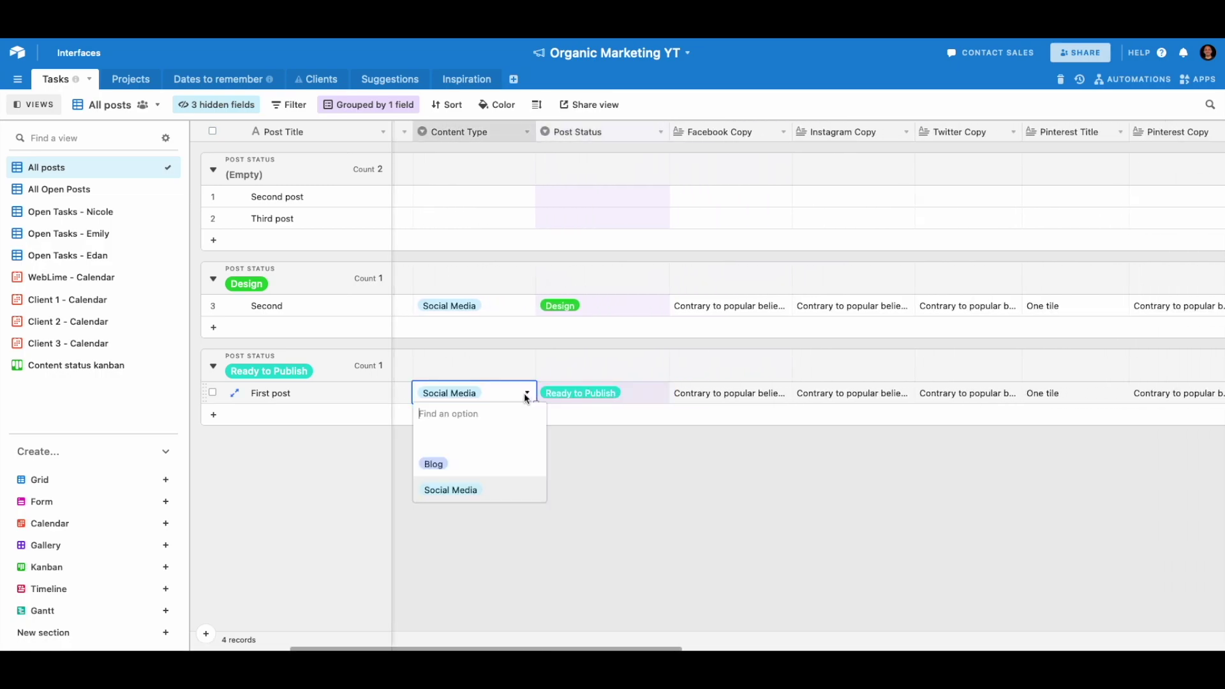
key("Escape")
left_click(613, 395)
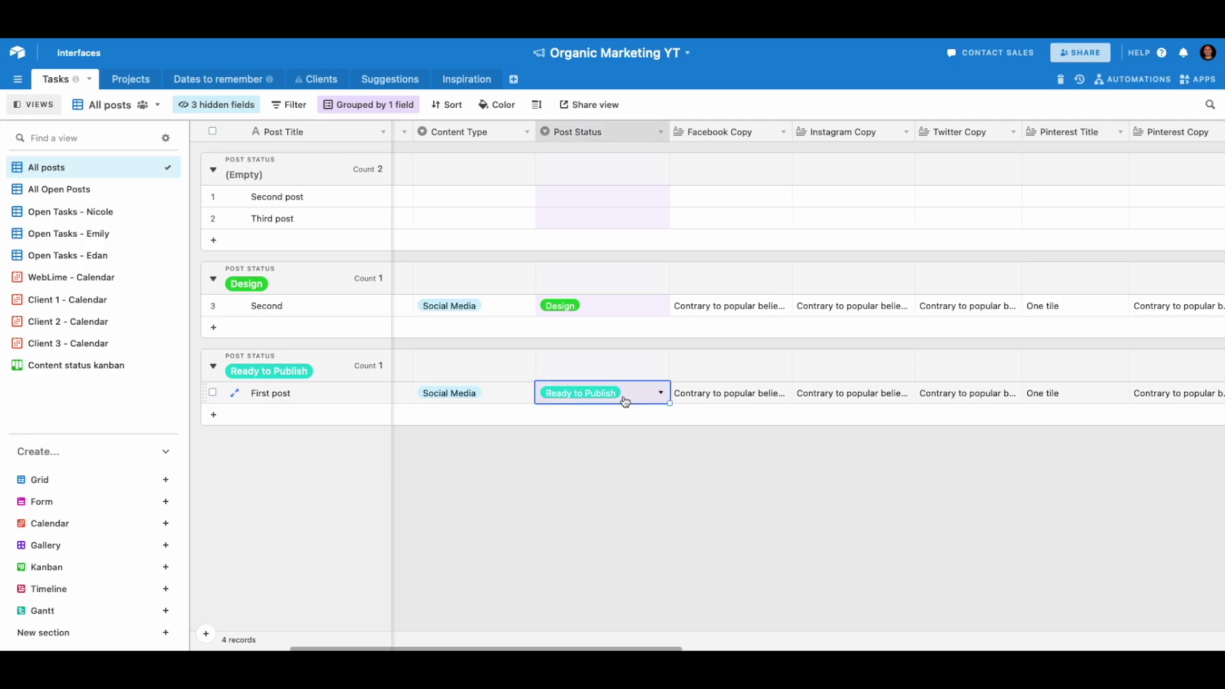
Review First post's Instagram Copy and Twitter Limit fields, then show the six automations.
scroll(638, 400, "right", 2)
scroll(635, 398, "right", 1)
left_click(701, 395)
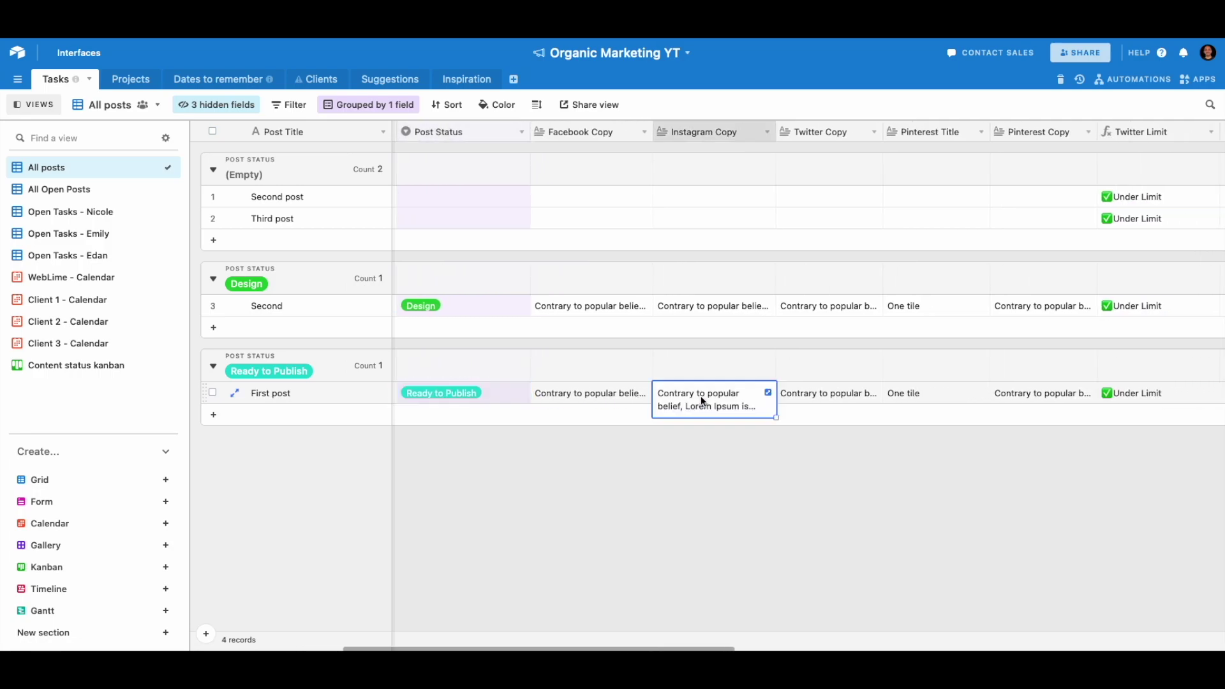
scroll(733, 398, "right", 3)
scroll(790, 401, "right", 3)
left_click(880, 396)
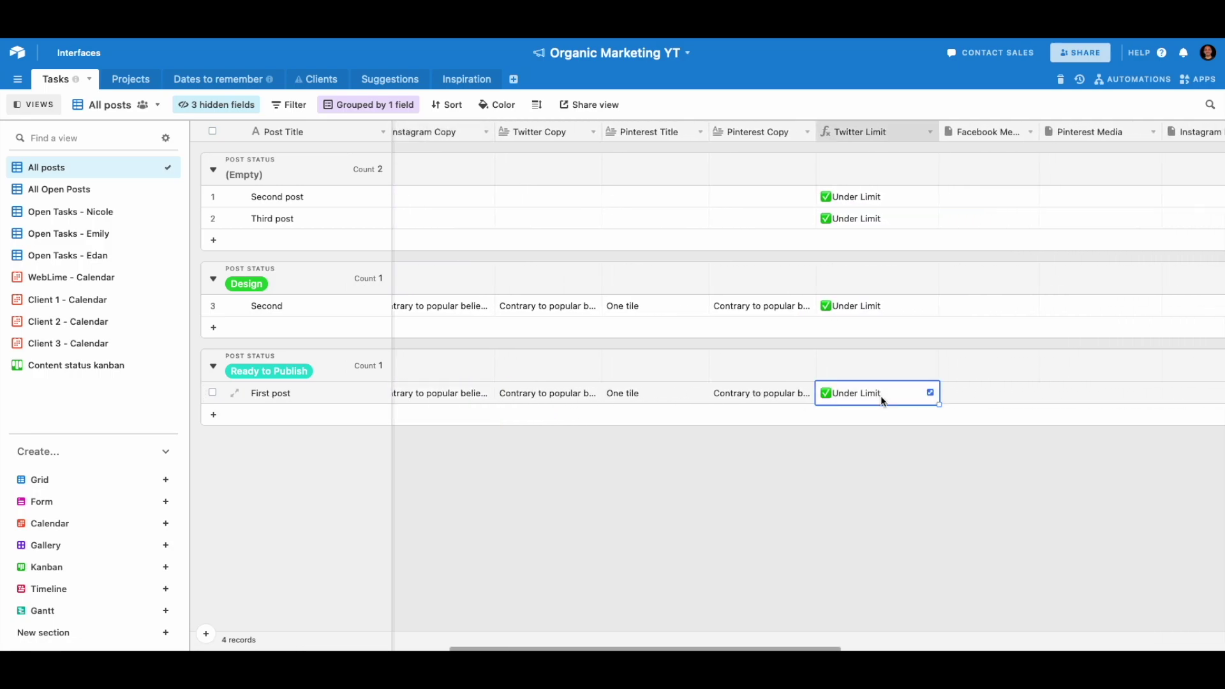
scroll(880, 396, "right", 3)
scroll(884, 402, "right", 3)
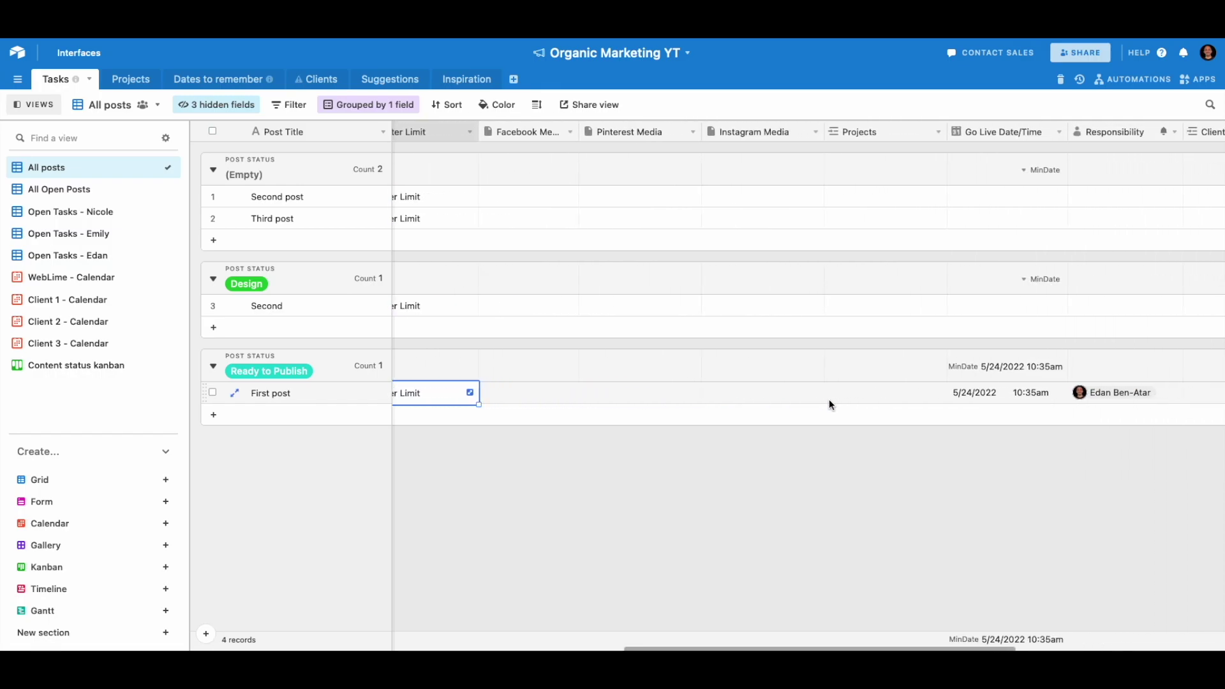
scroll(836, 400, "right", 4)
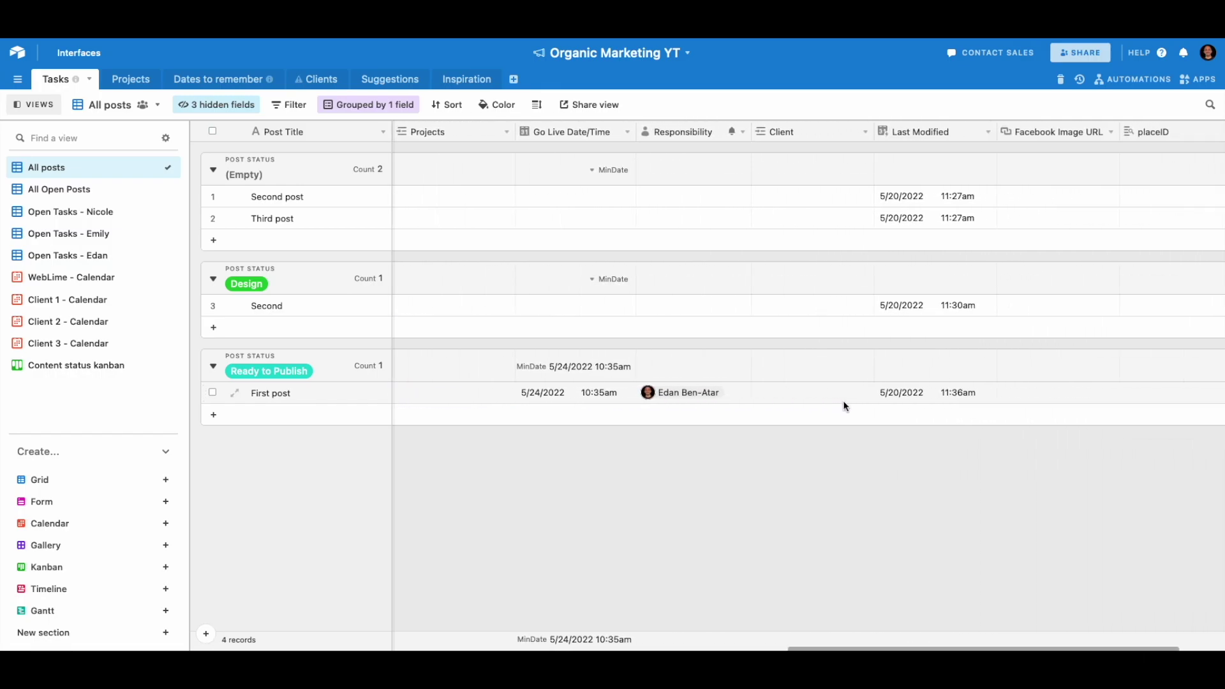
left_click(1132, 79)
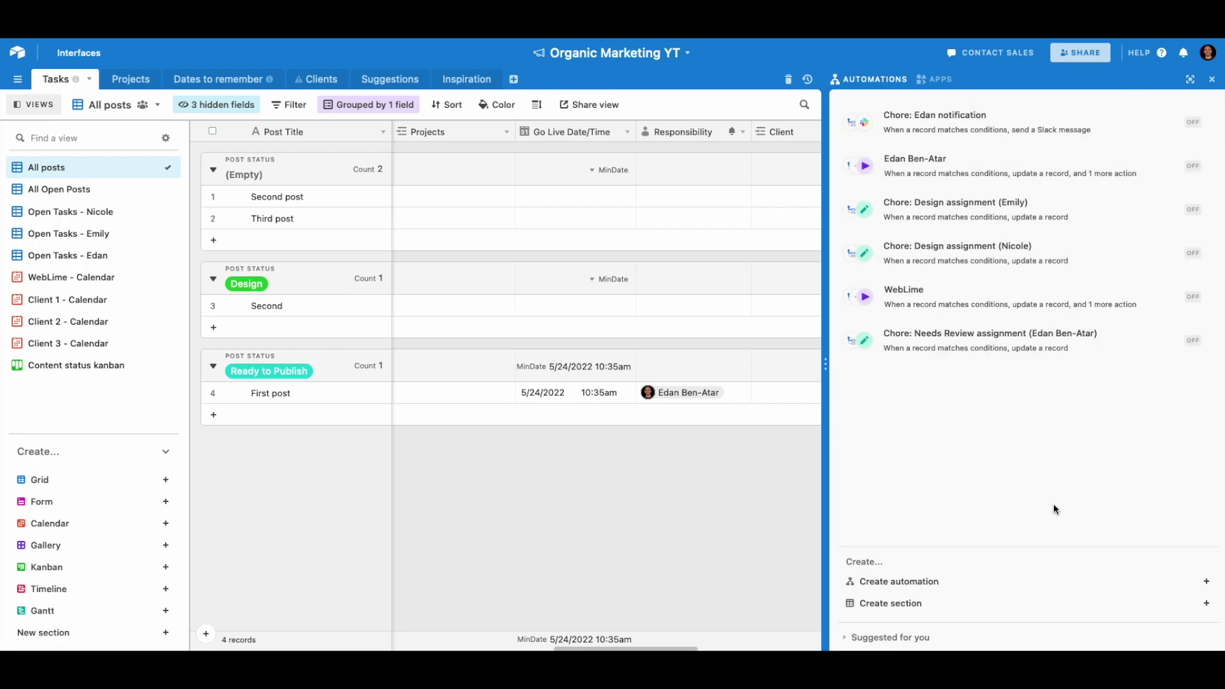
Open the WebLime automation from the automations list.
scroll(606, 287, "right", 4)
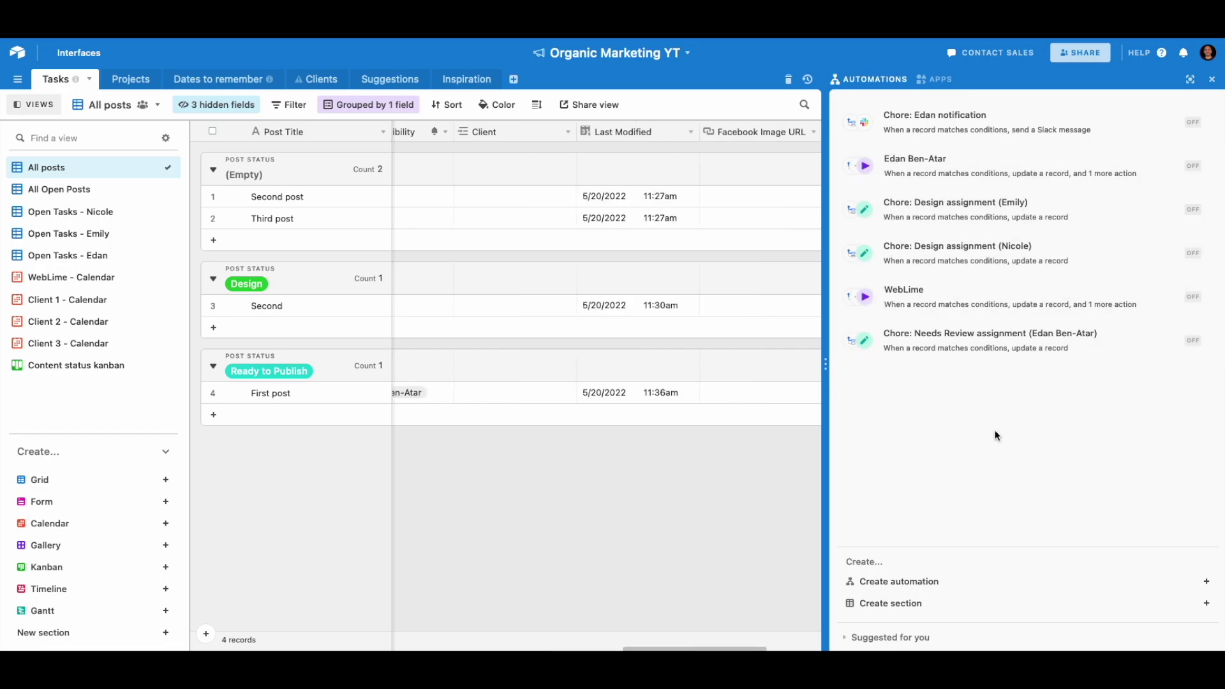
left_click(989, 311)
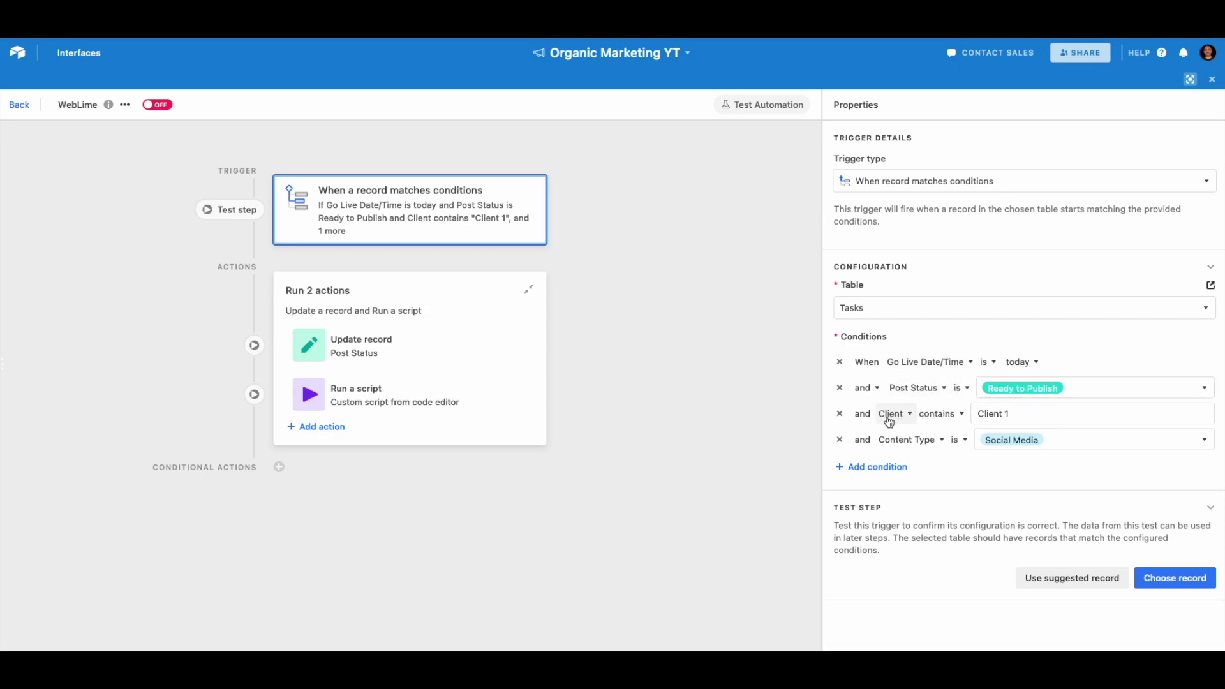
Check the Client 1 trigger condition, then view the Update record step setting Post Status to Published.
left_click_drag(1019, 414, 946, 421)
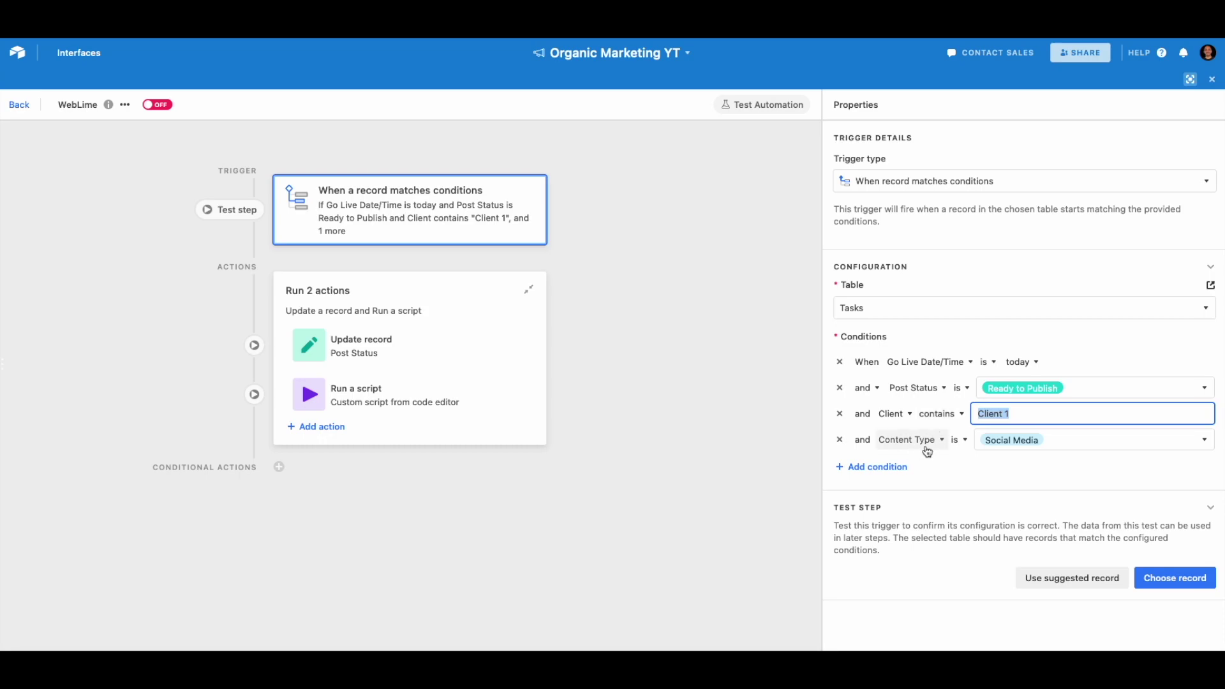
left_click(969, 473)
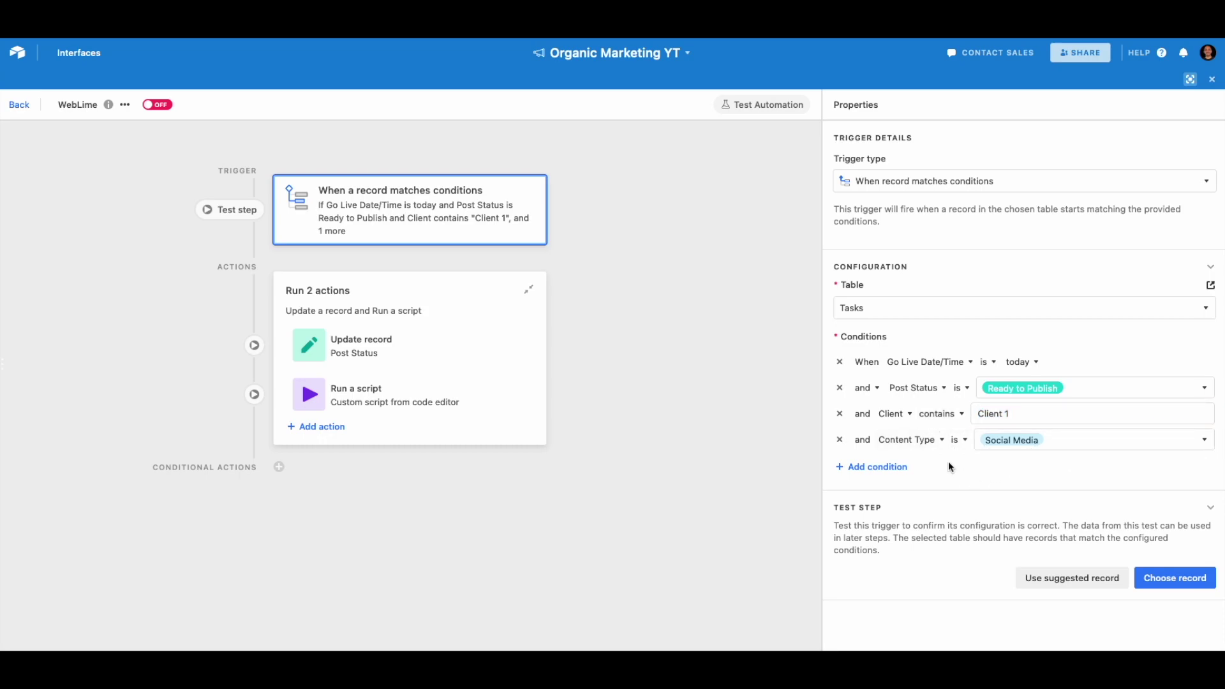
left_click(402, 357)
scroll(874, 478, "down", 3)
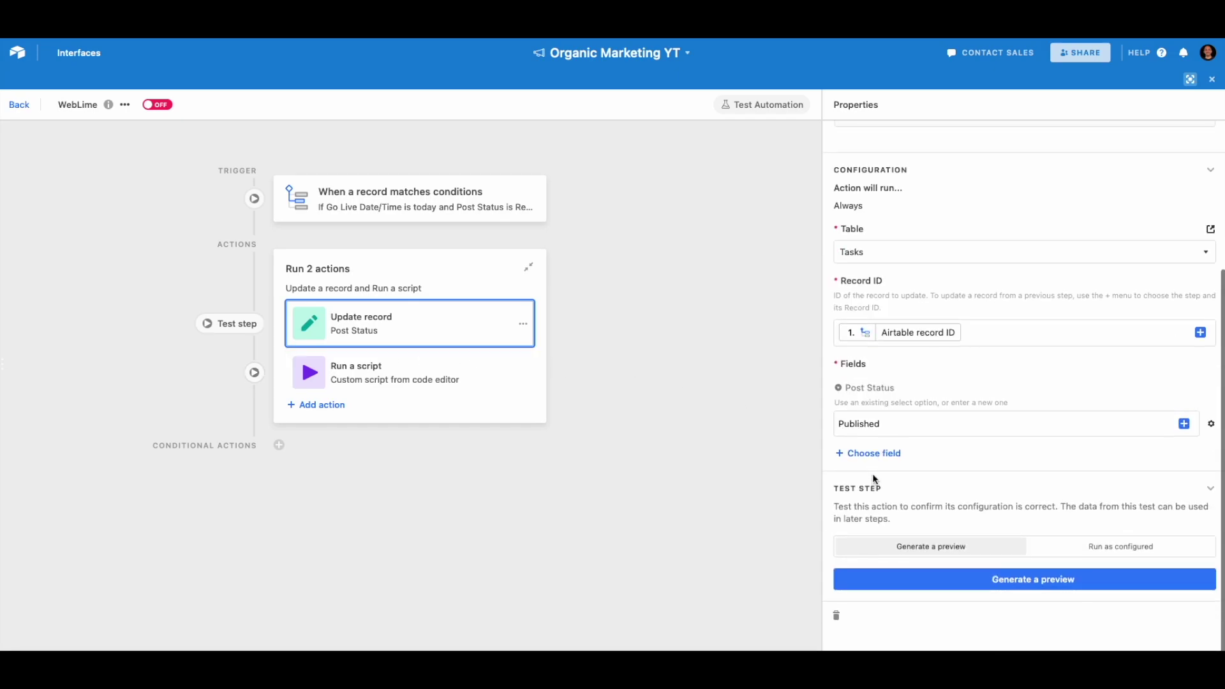
double_click(881, 426)
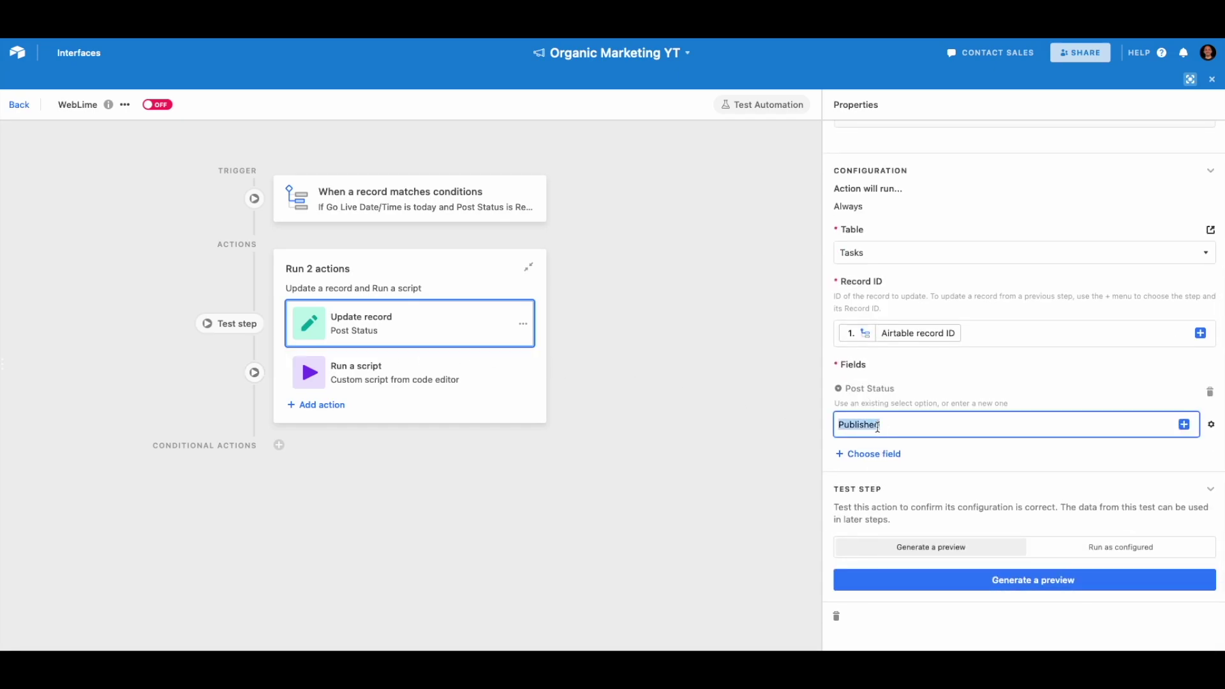
left_click(875, 426)
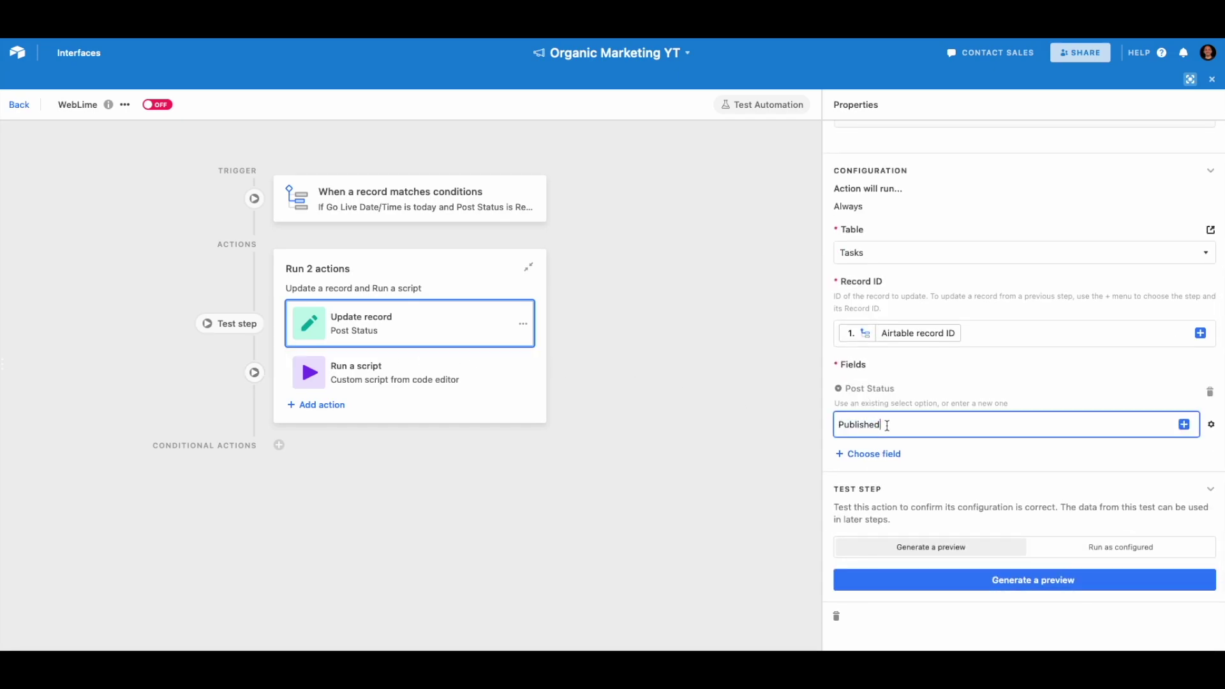
Show the Run a script step and select its hooks.zapier.com webhook URL.
left_click(383, 382)
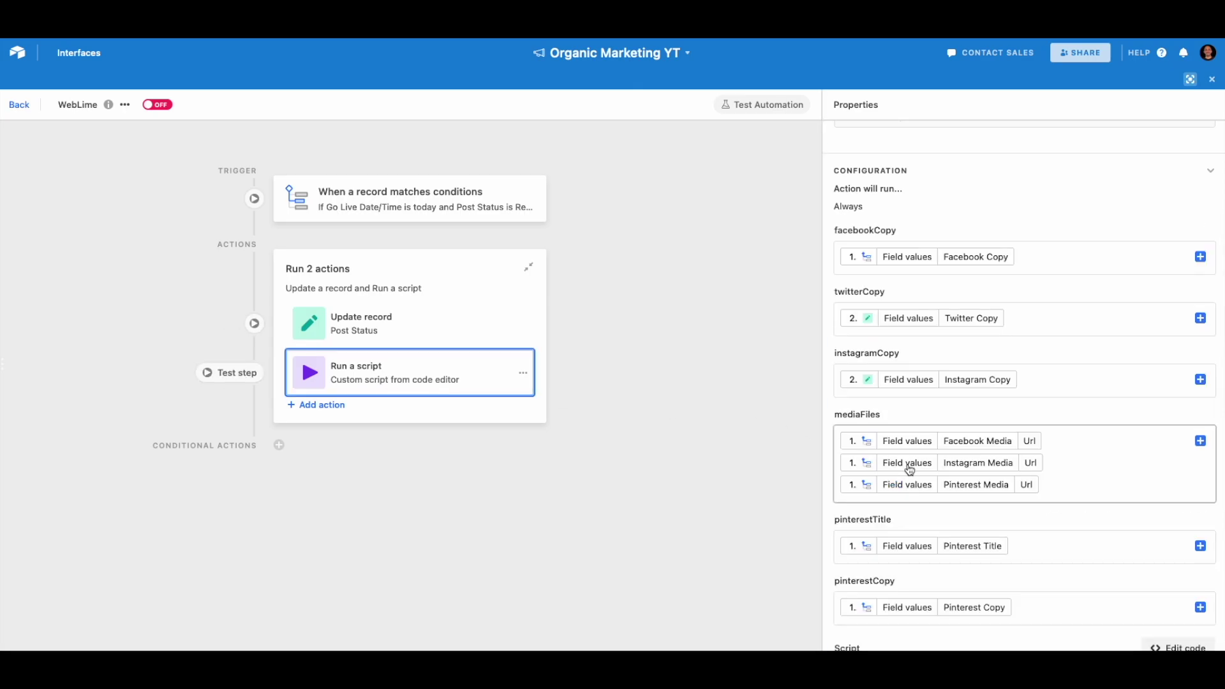
scroll(909, 471, "down", 5)
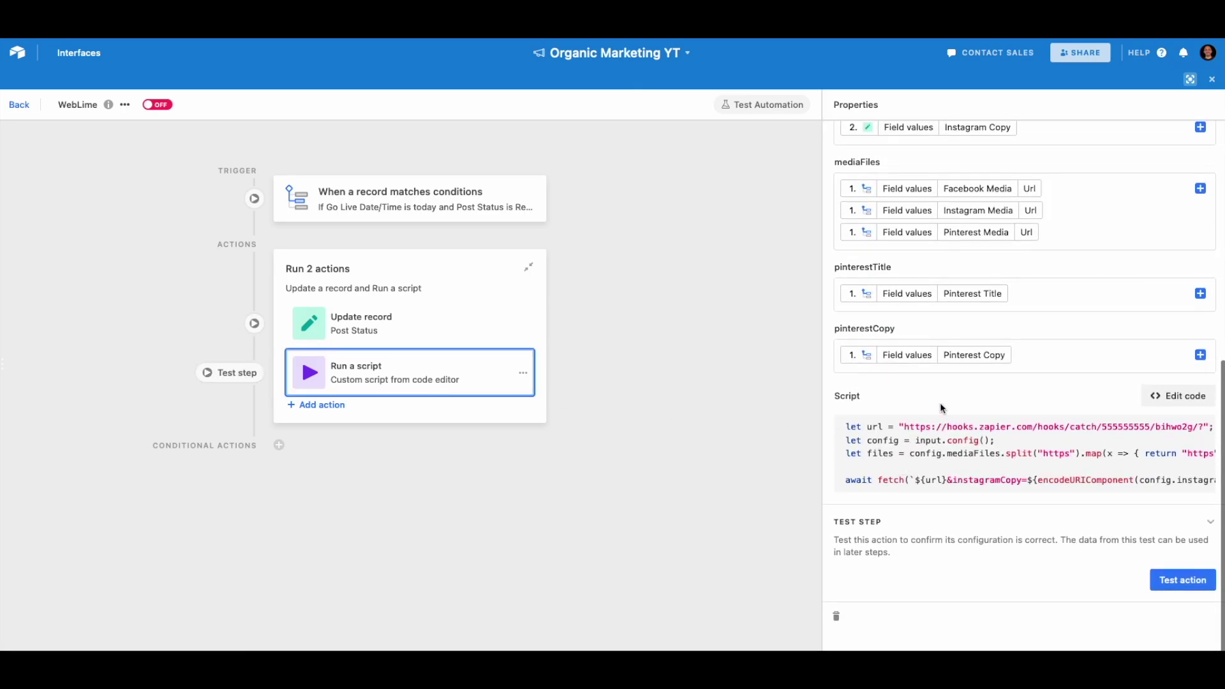
scroll(940, 403, "up", 4)
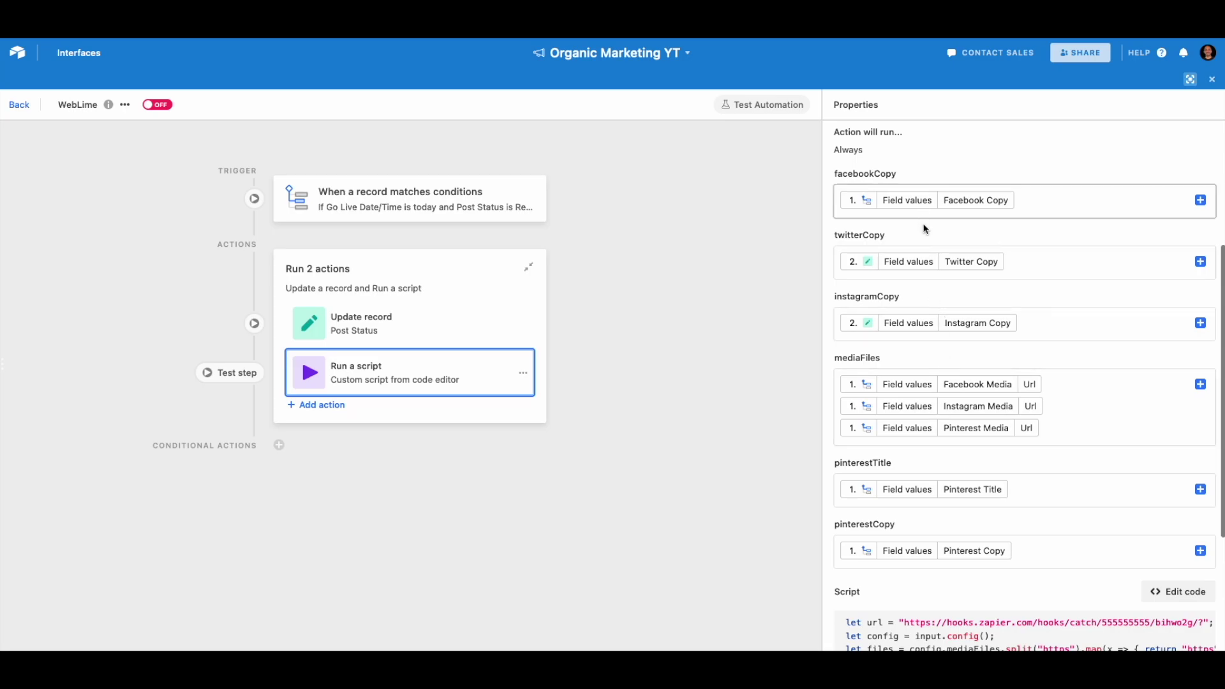
scroll(954, 494, "down", 3)
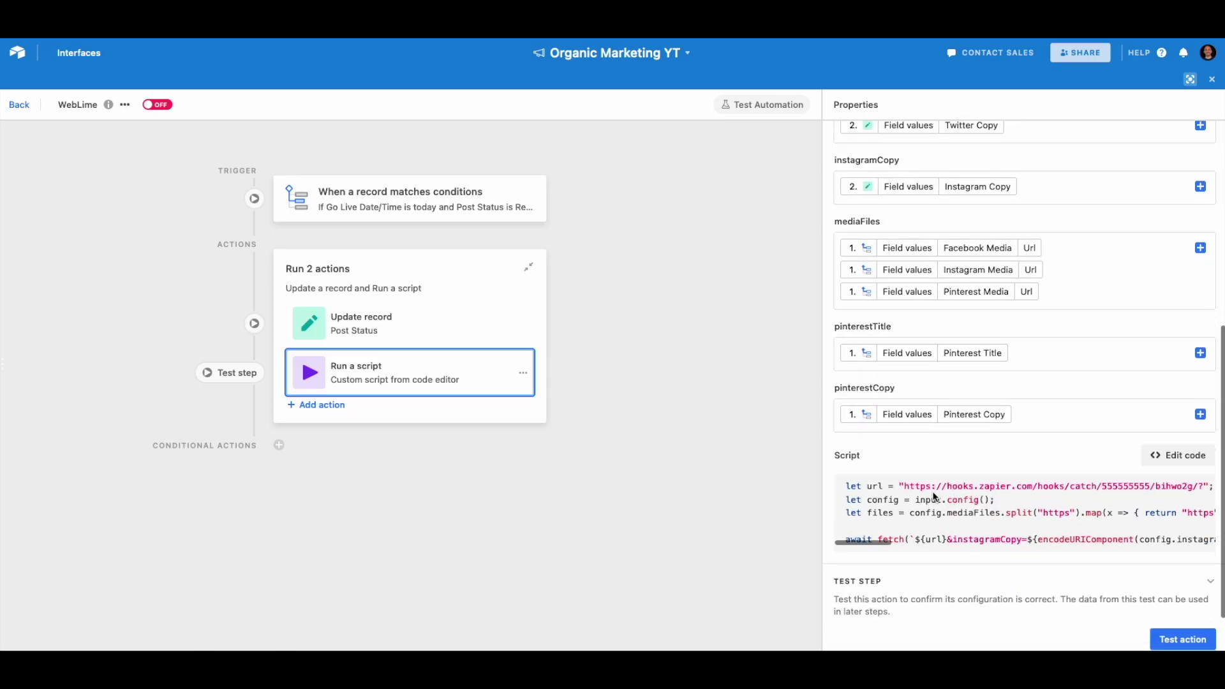
left_click_drag(903, 486, 1100, 483)
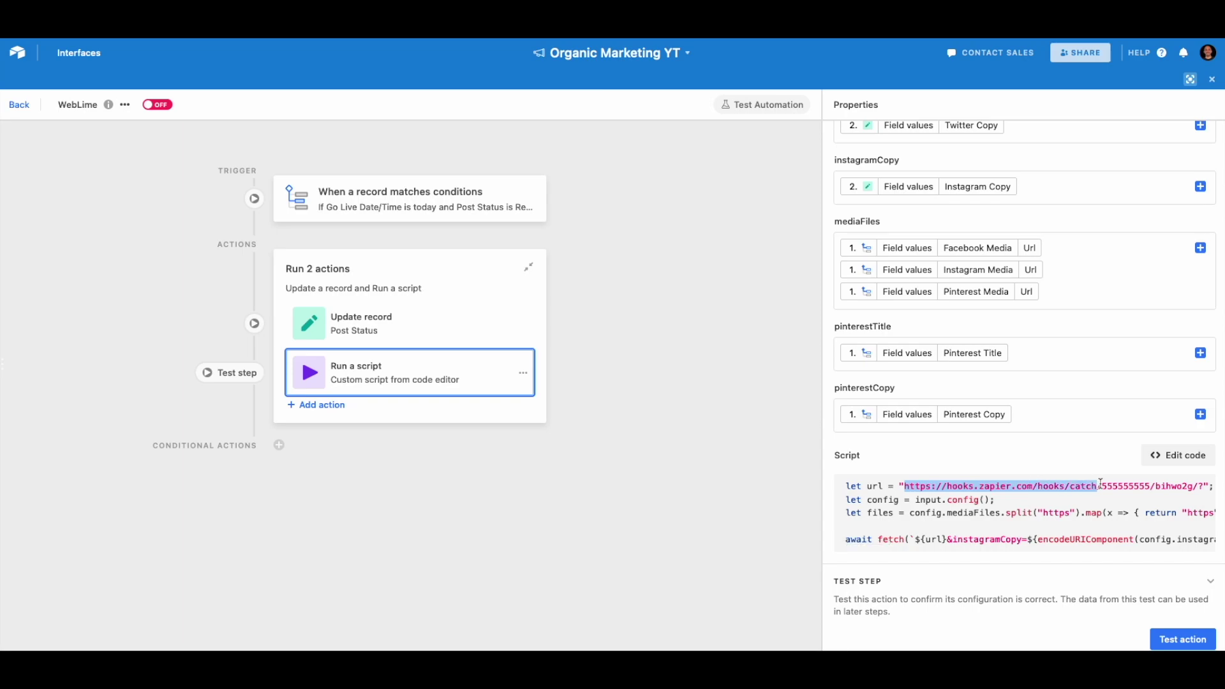
left_click(1100, 483)
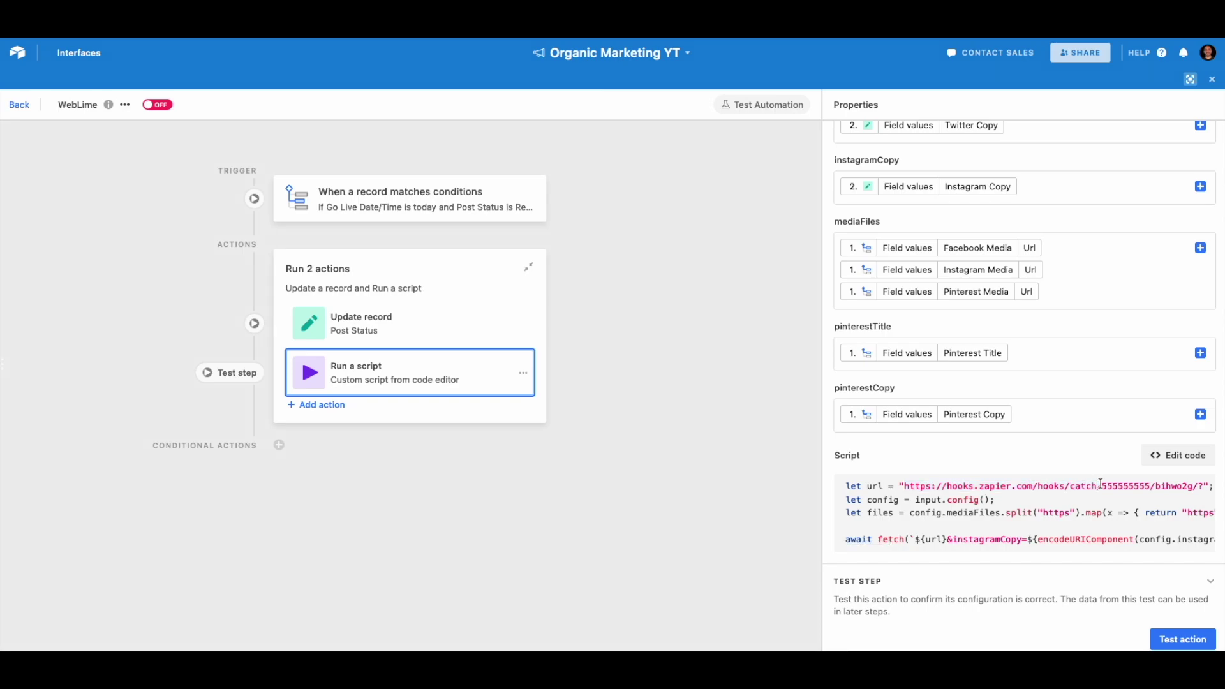
Scroll along the script line, reselect the Zapier webhook URL, and leave the automation editor.
scroll(1085, 492, "right", 3)
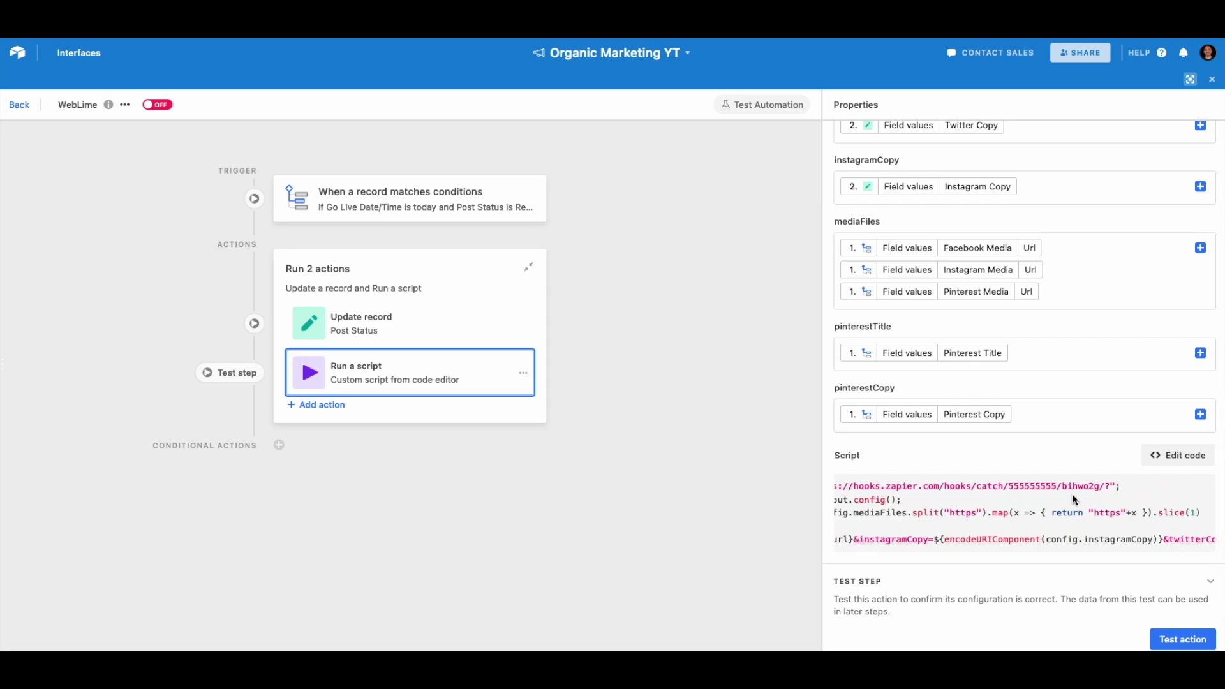
scroll(1075, 499, "left", 5)
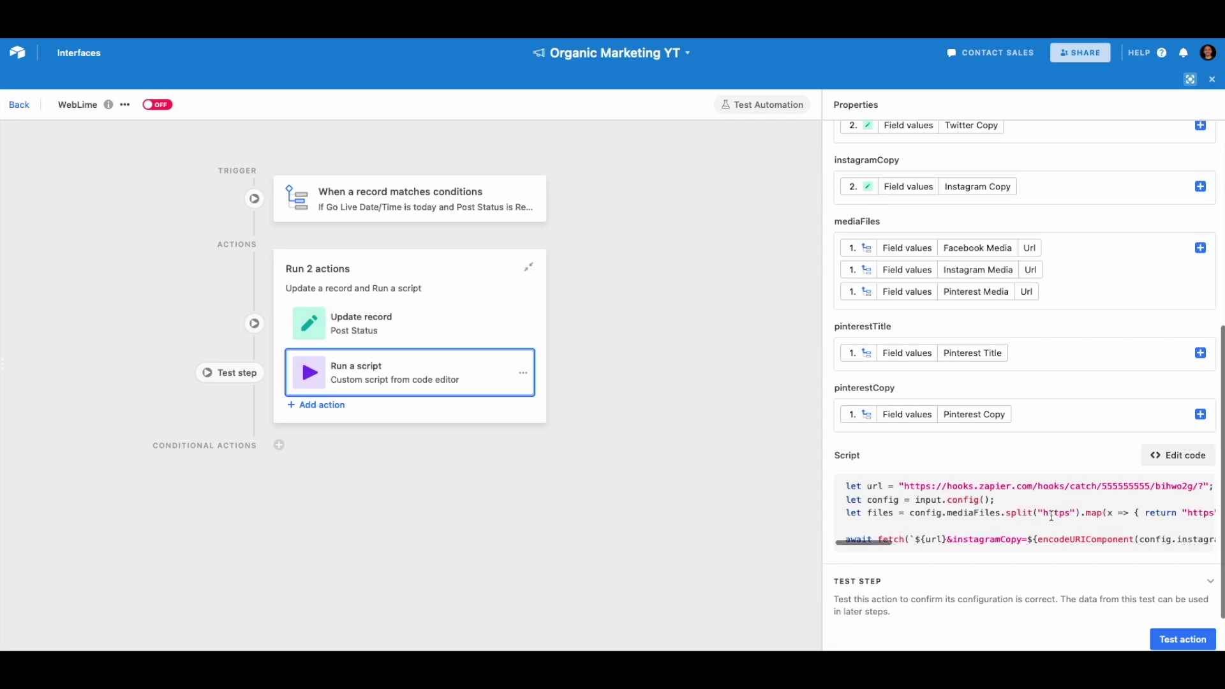
scroll(1051, 515, "right", 5)
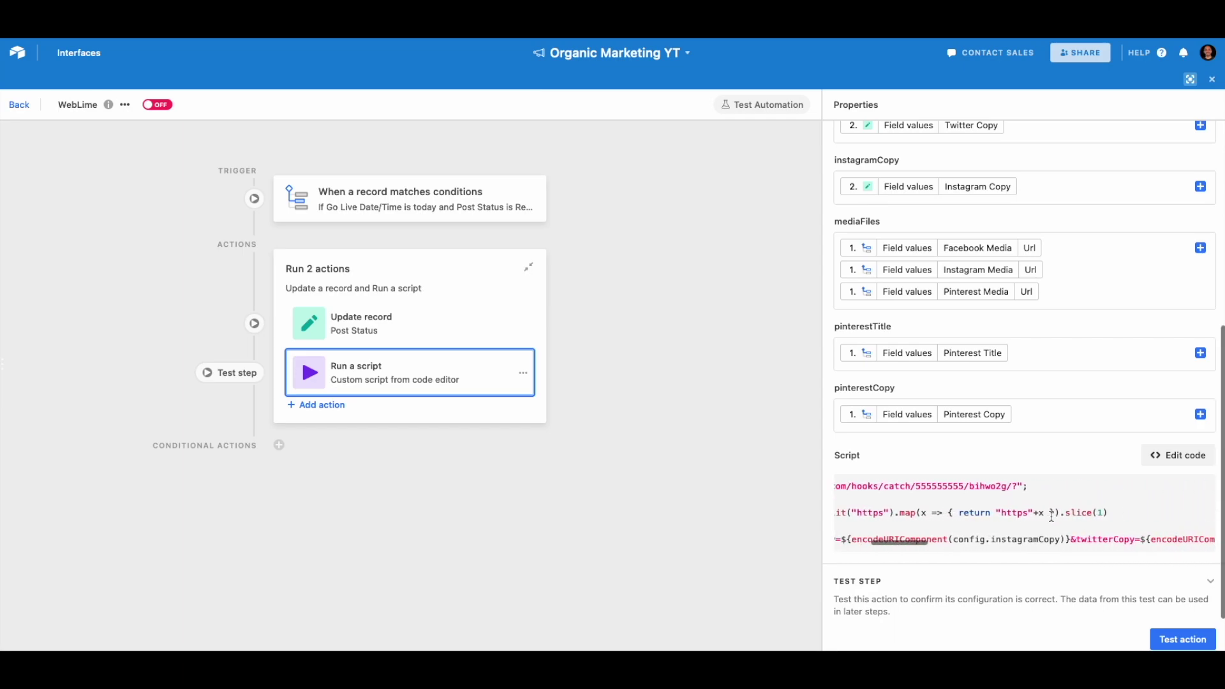
scroll(1051, 515, "right", 5)
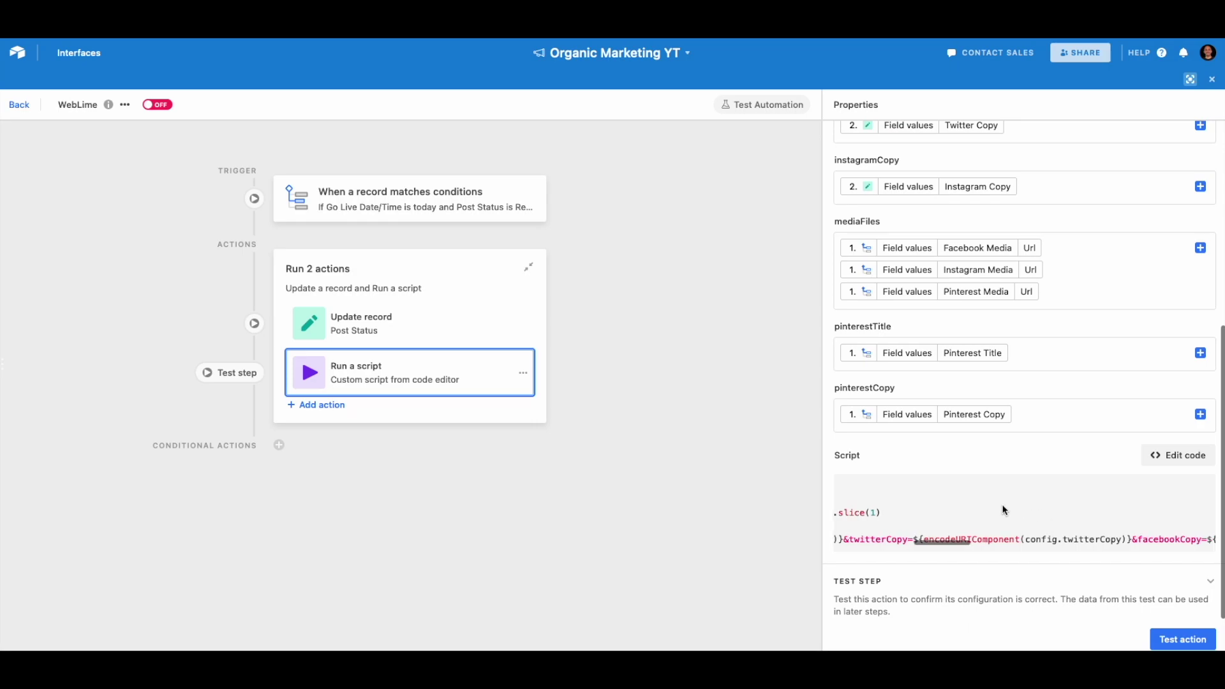
scroll(993, 508, "left", 3)
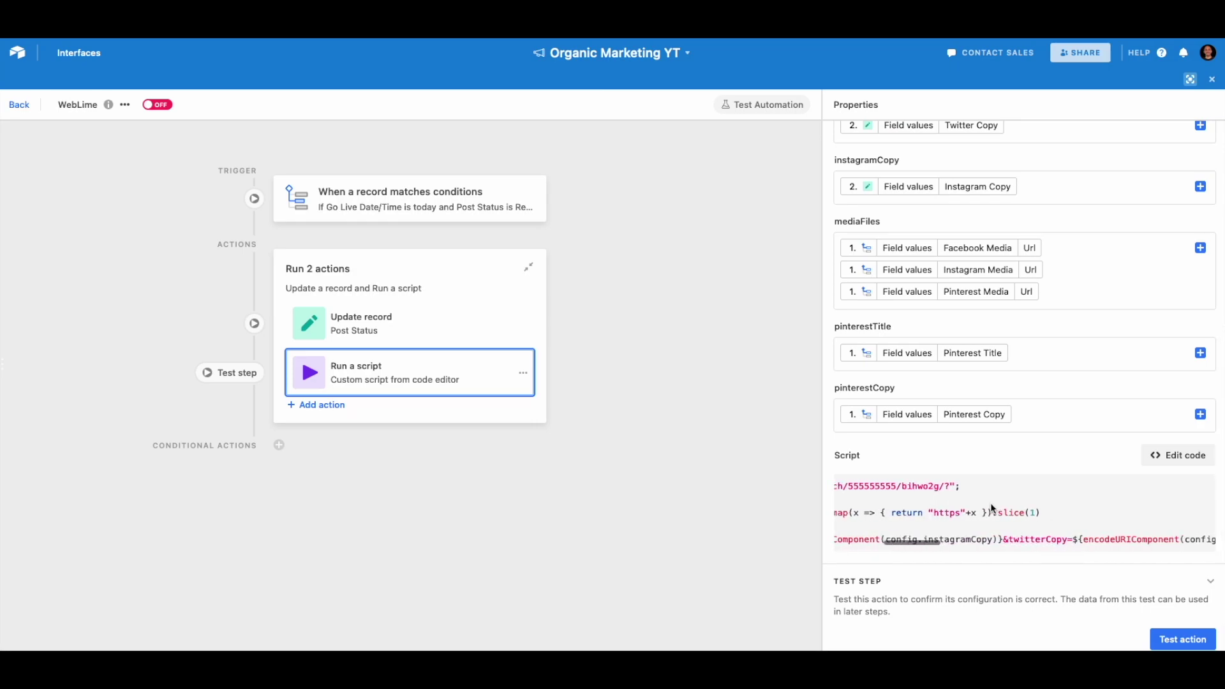
scroll(992, 520, "left", 5)
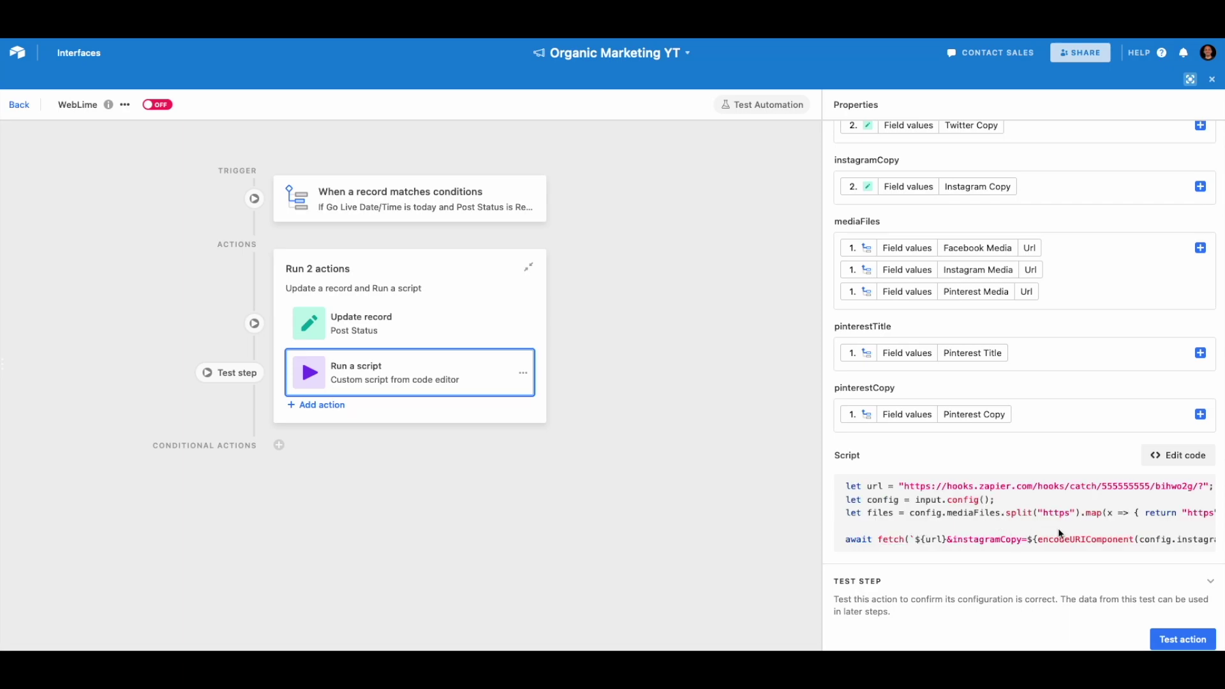
left_click_drag(910, 483, 1069, 479)
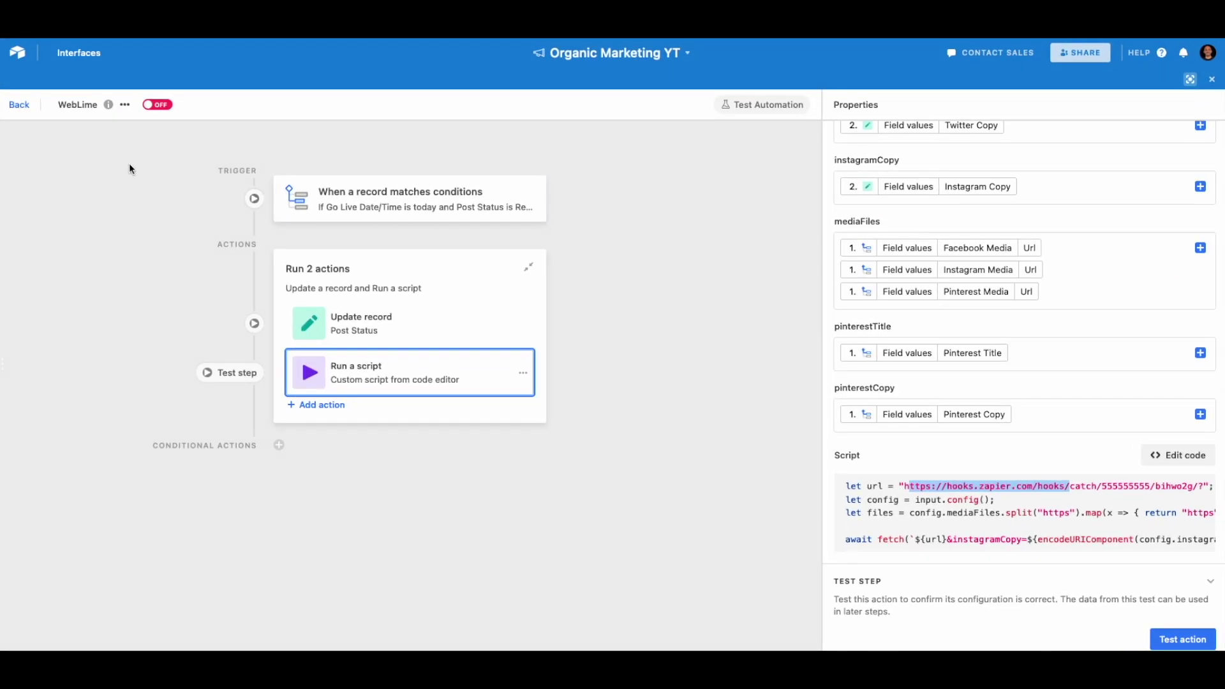
left_click(16, 109)
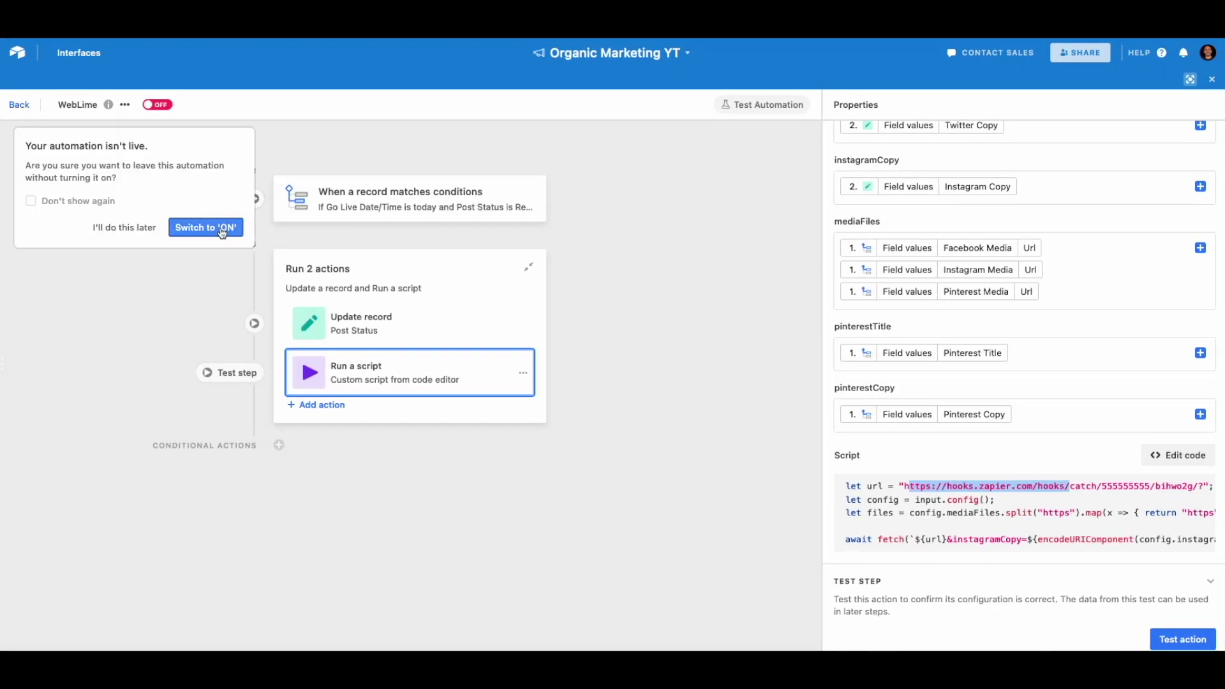
Choose "I'll do this later" to keep WebLime off, then check the automations list.
left_click(124, 228)
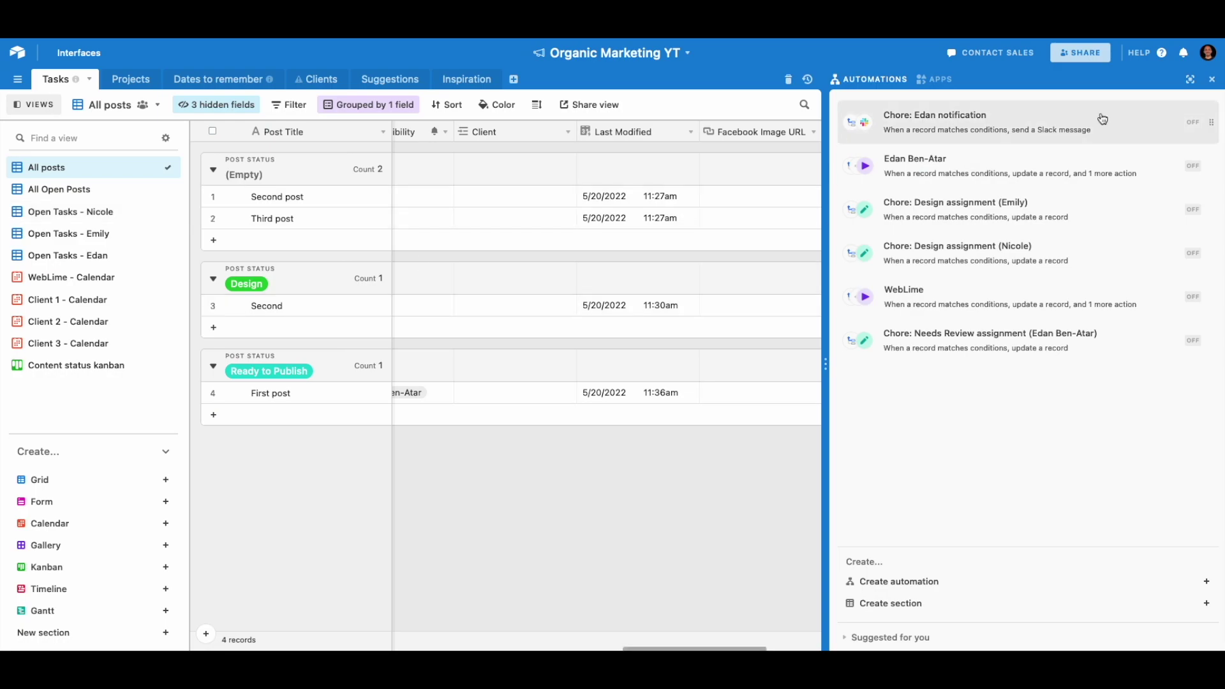
left_click(1173, 101)
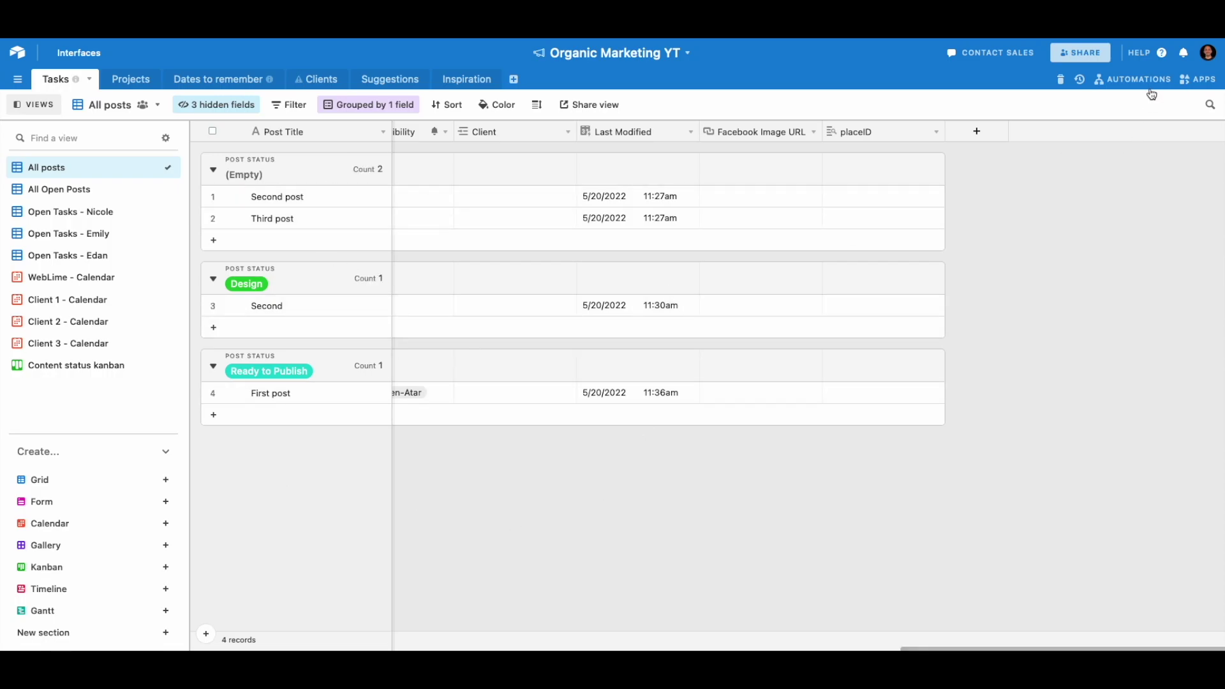
left_click(1132, 79)
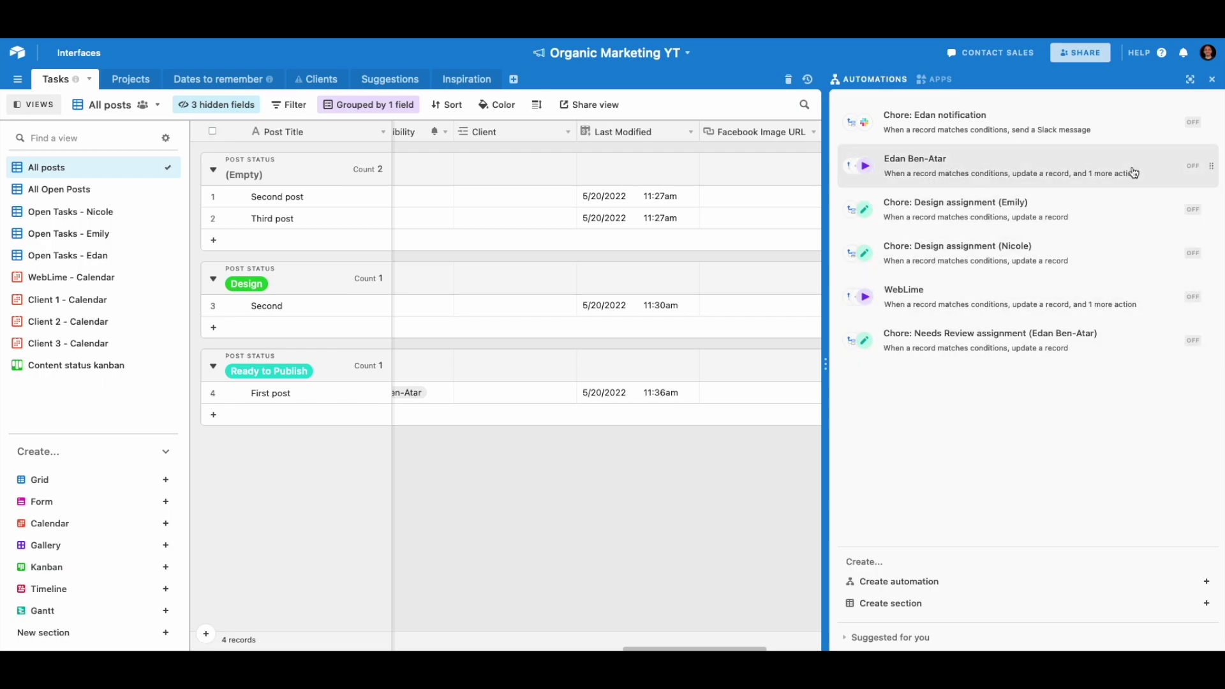
left_click(1214, 80)
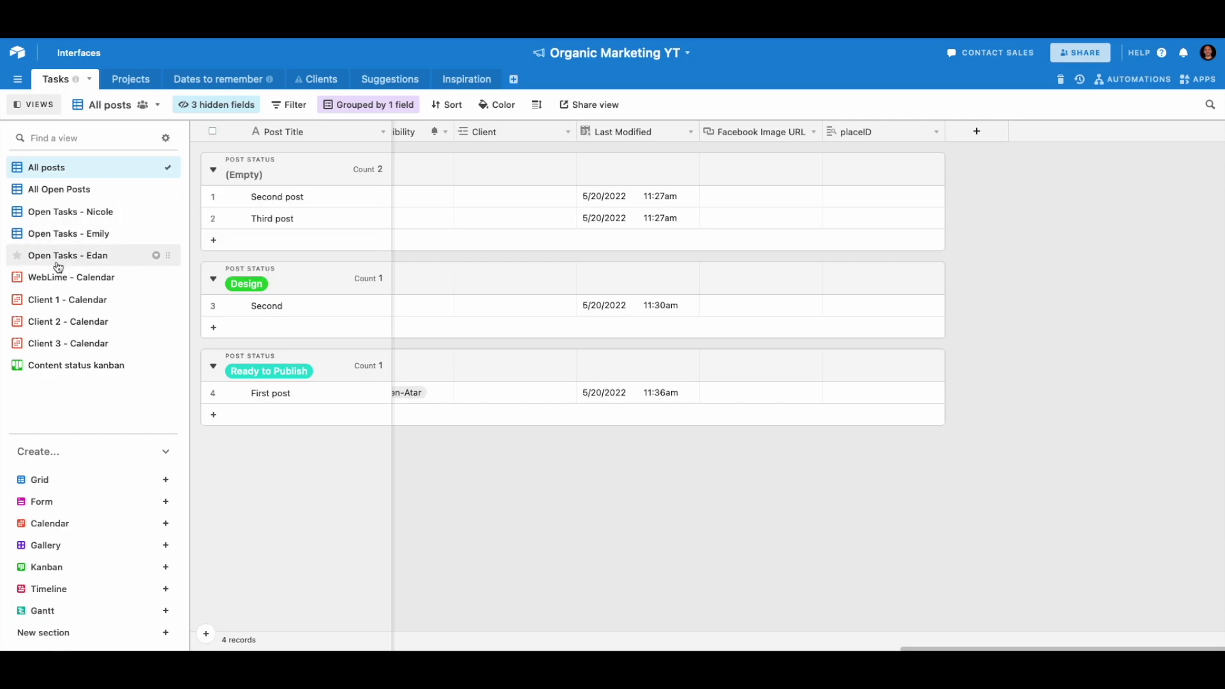
Look at two teammates' Open Tasks views, then return to All posts.
left_click(58, 236)
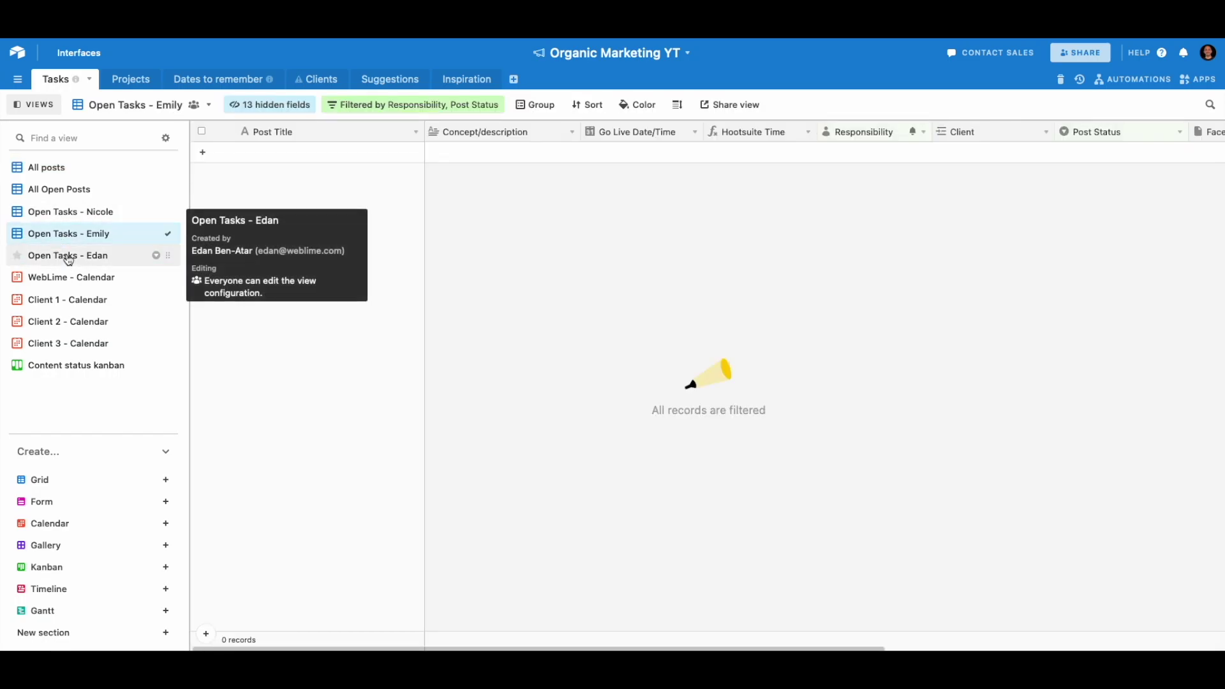
left_click(67, 258)
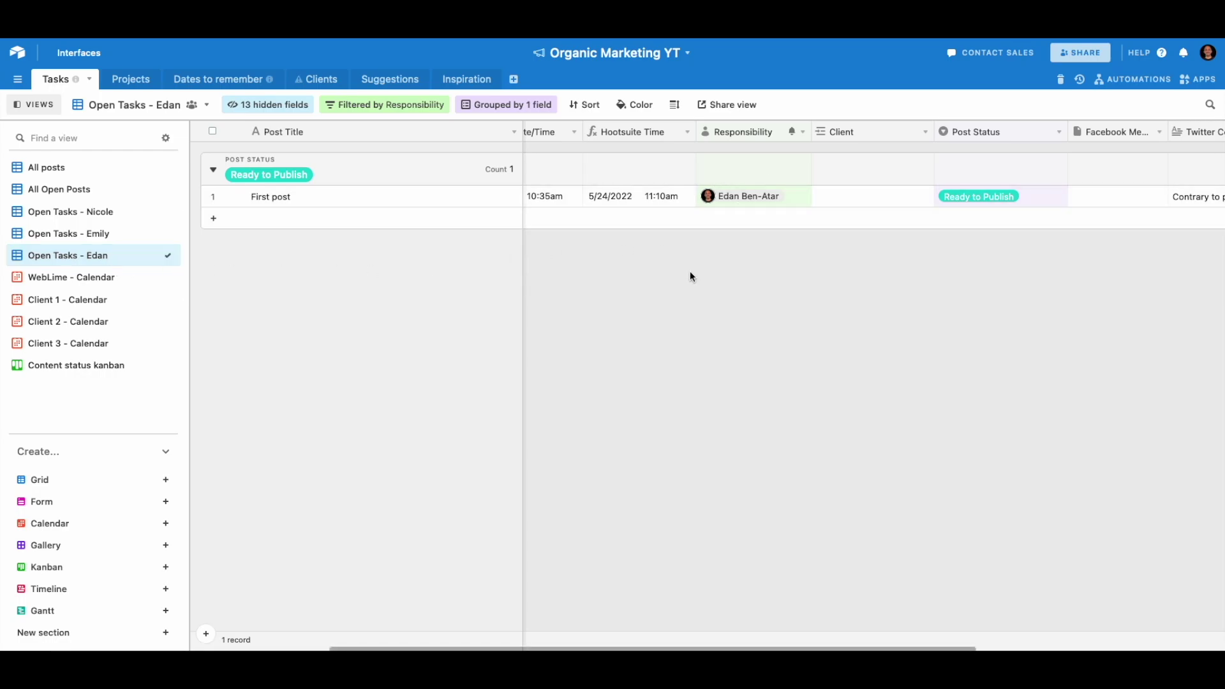
left_click(58, 171)
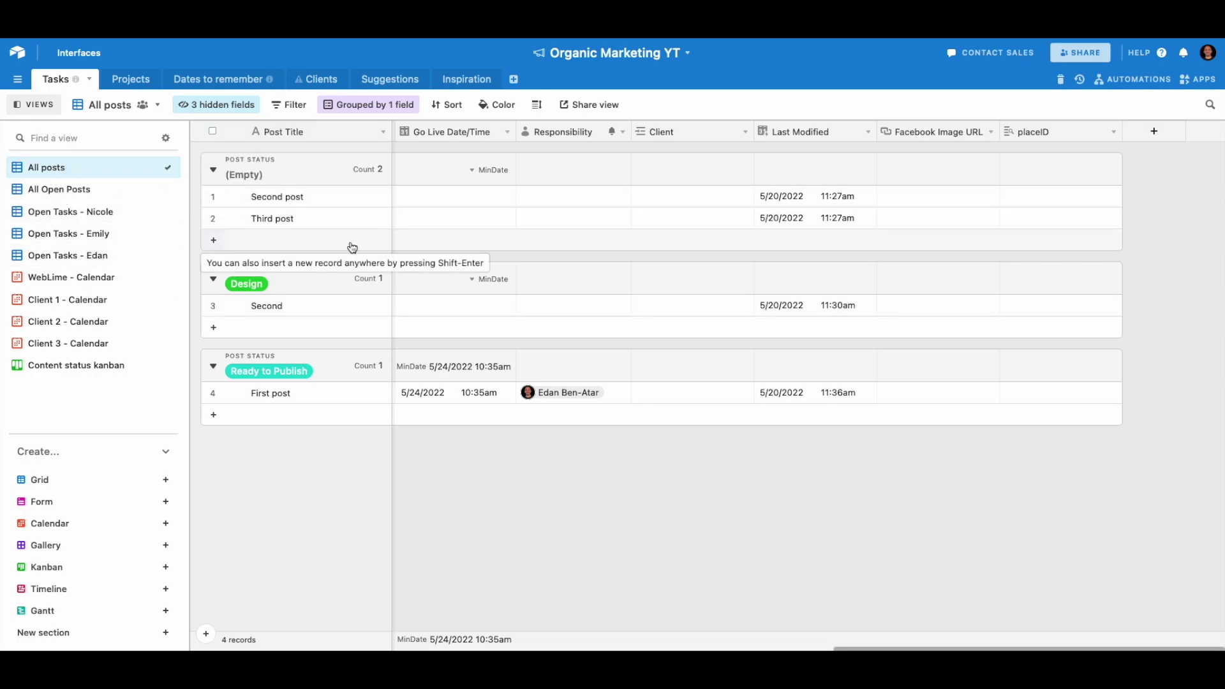
Open Client 1 - Calendar and inspect its Post Status and Client filter, leaving Ready to Publish unchanged.
left_click(104, 301)
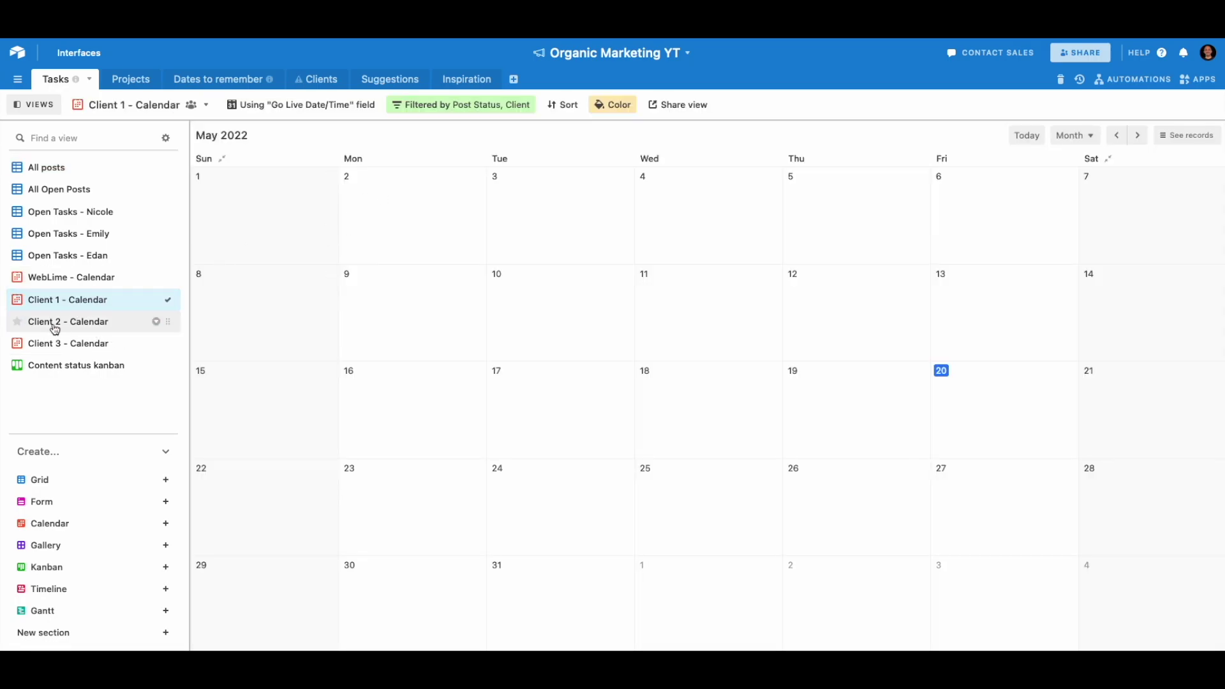
left_click(471, 105)
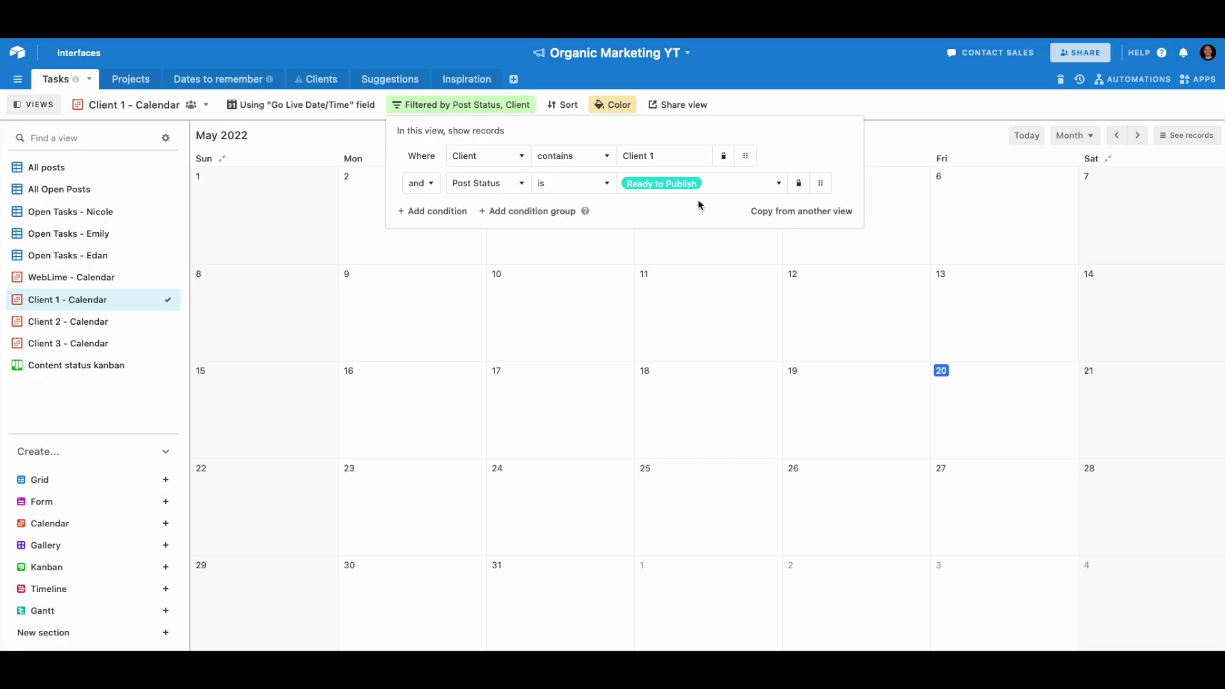
left_click(732, 184)
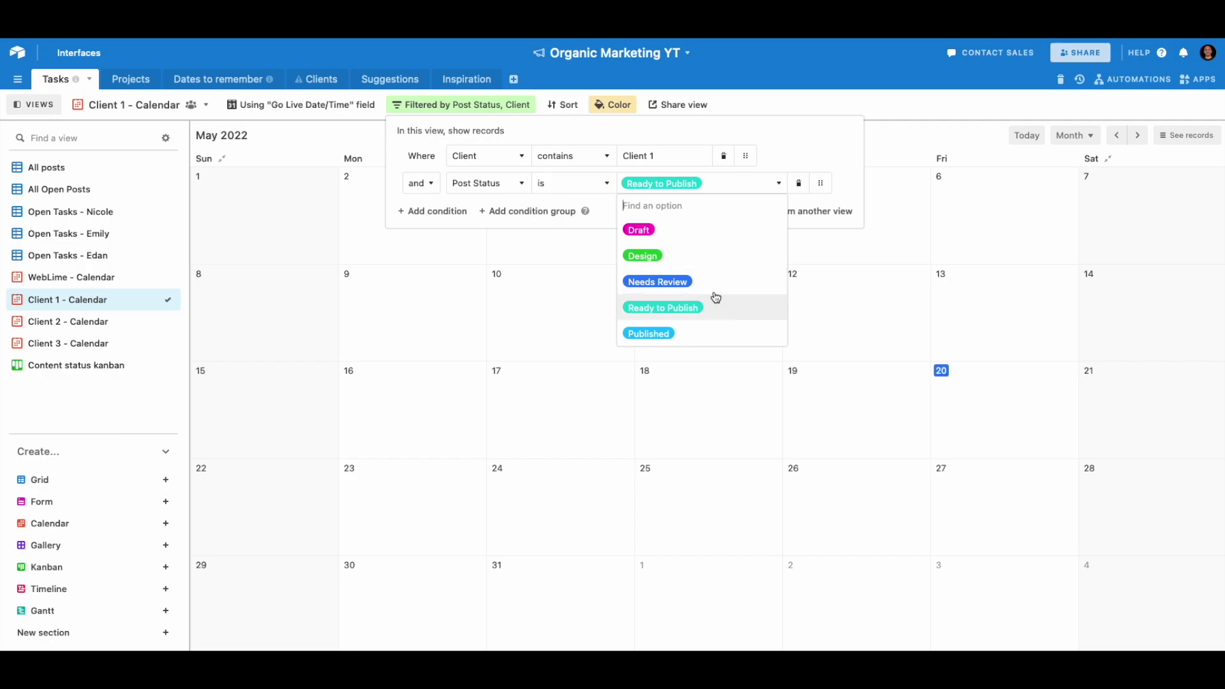
left_click(754, 162)
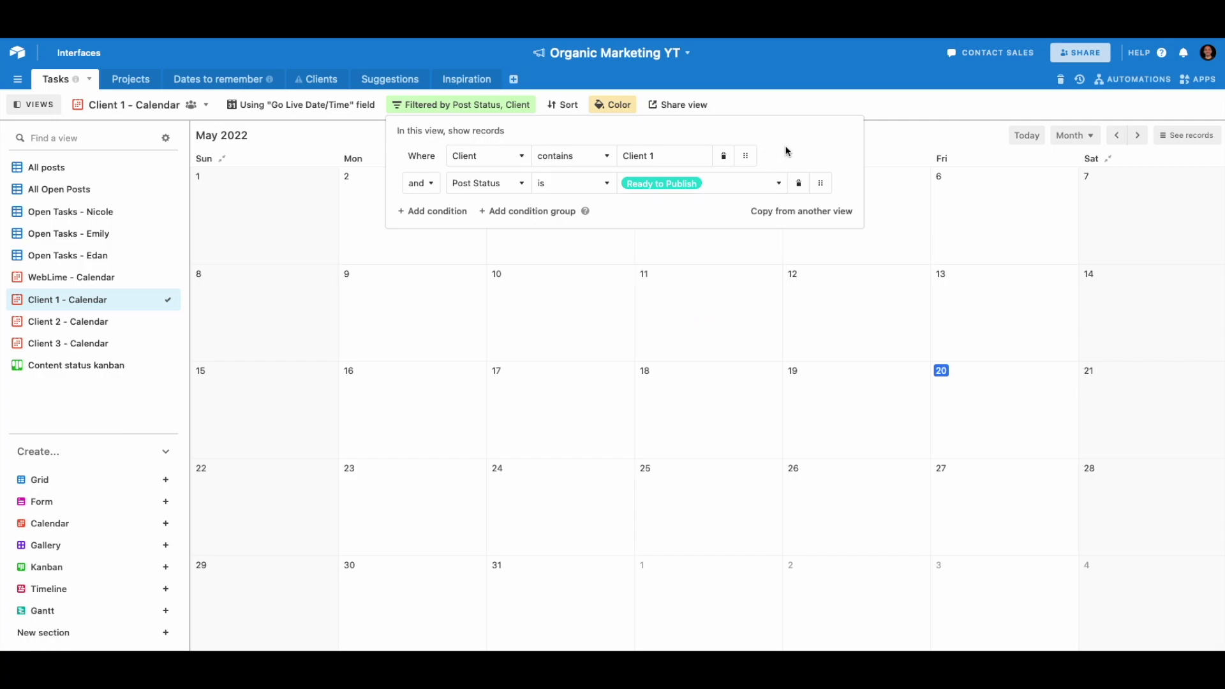
left_click(748, 101)
Create a shareable calendar view link for Client 1 - Calendar and select the URL.
left_click(678, 107)
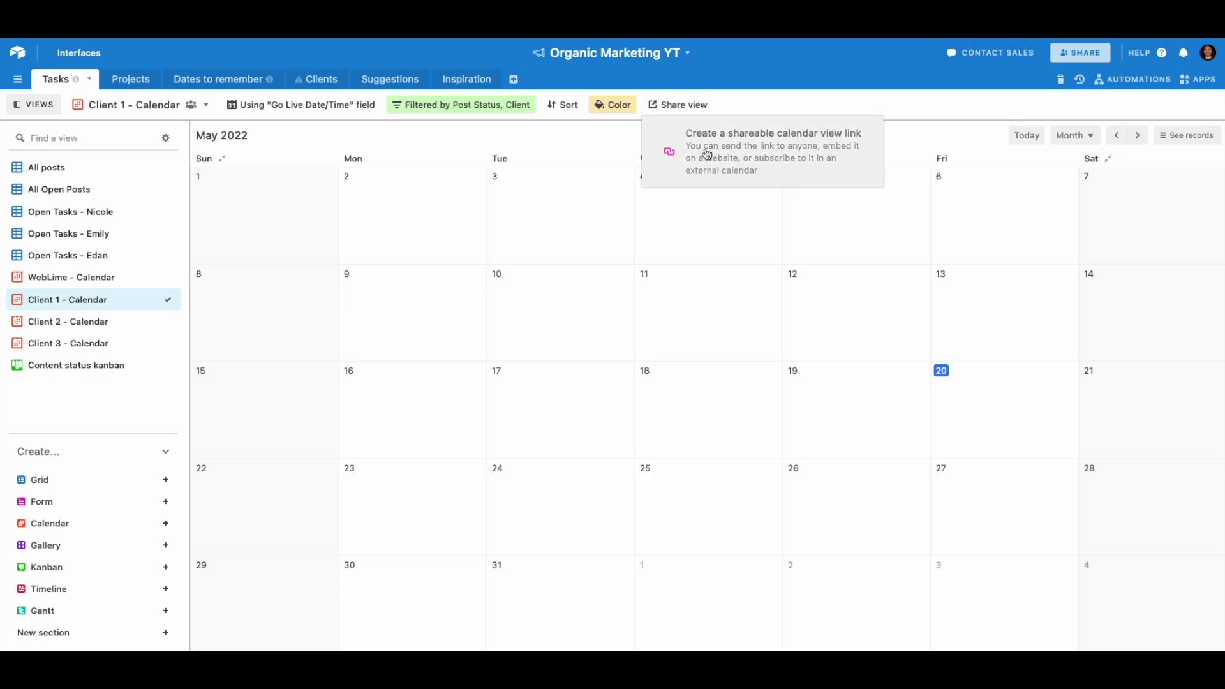
left_click(706, 154)
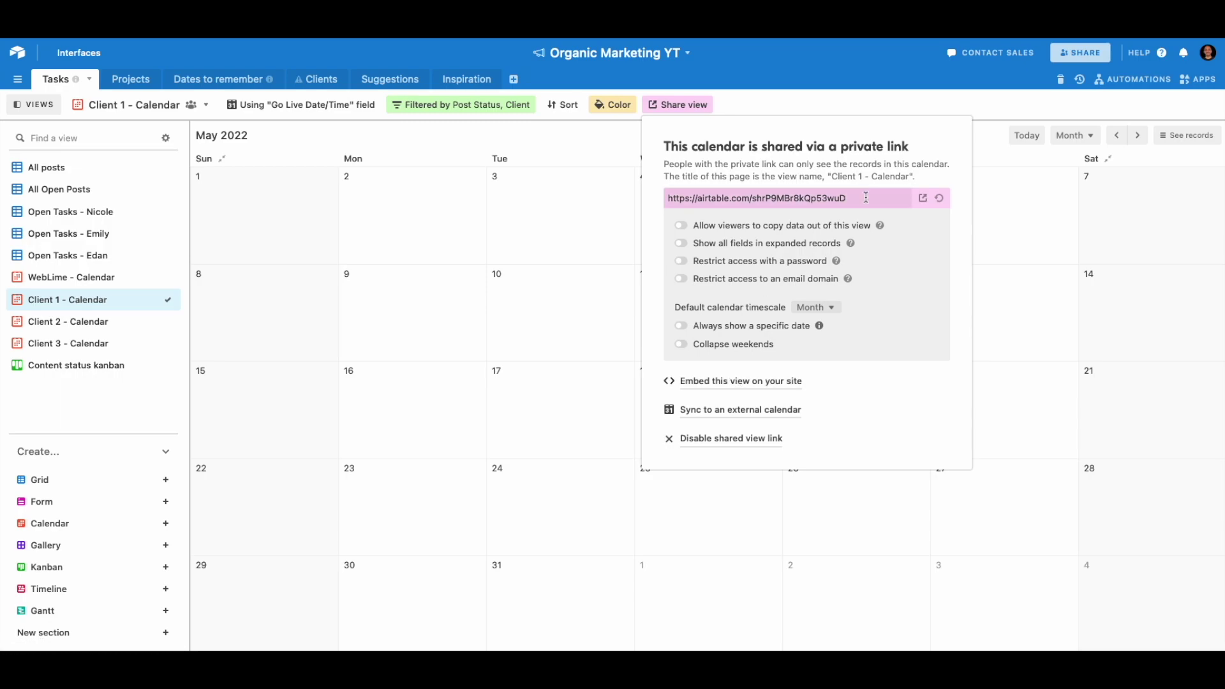
left_click(824, 200)
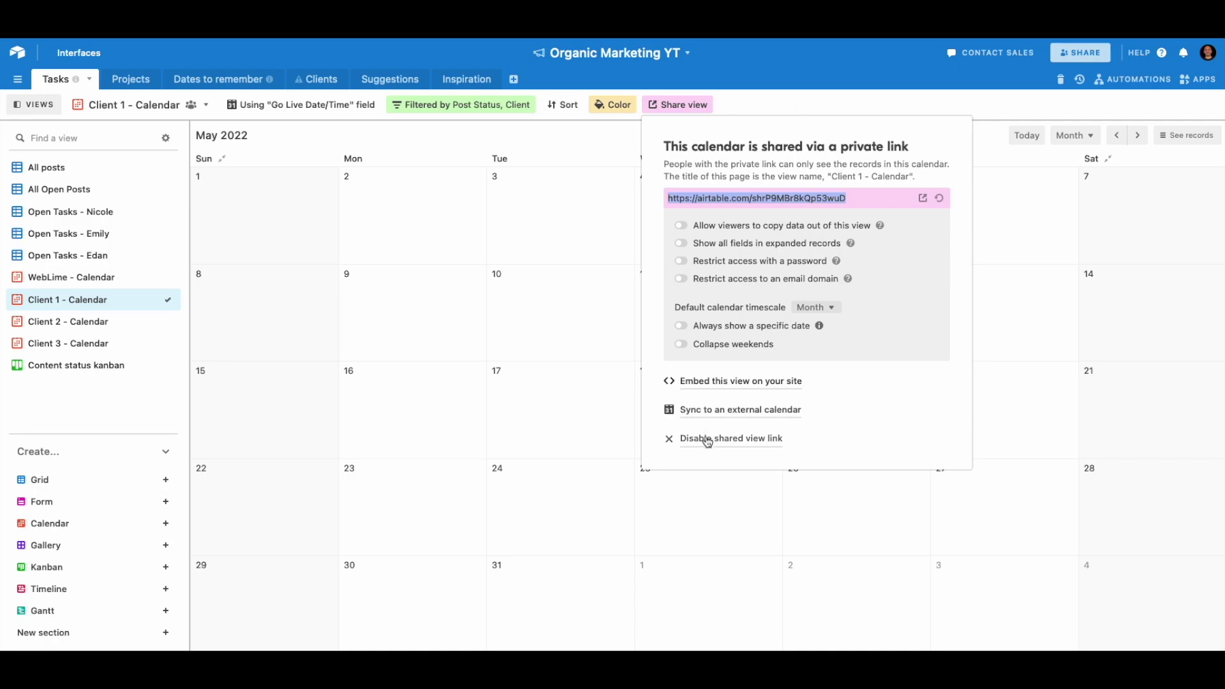
Close the sharing details, glance at the calendar filters, and return to the All posts grid.
left_click(817, 106)
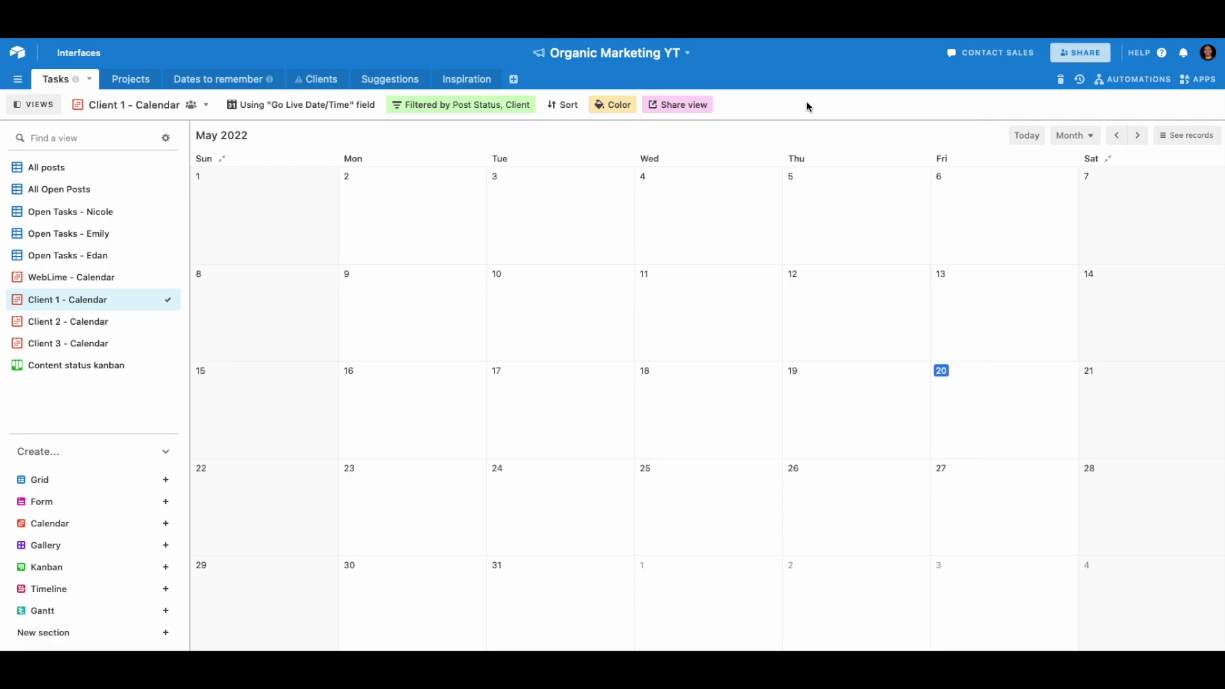
left_click(478, 105)
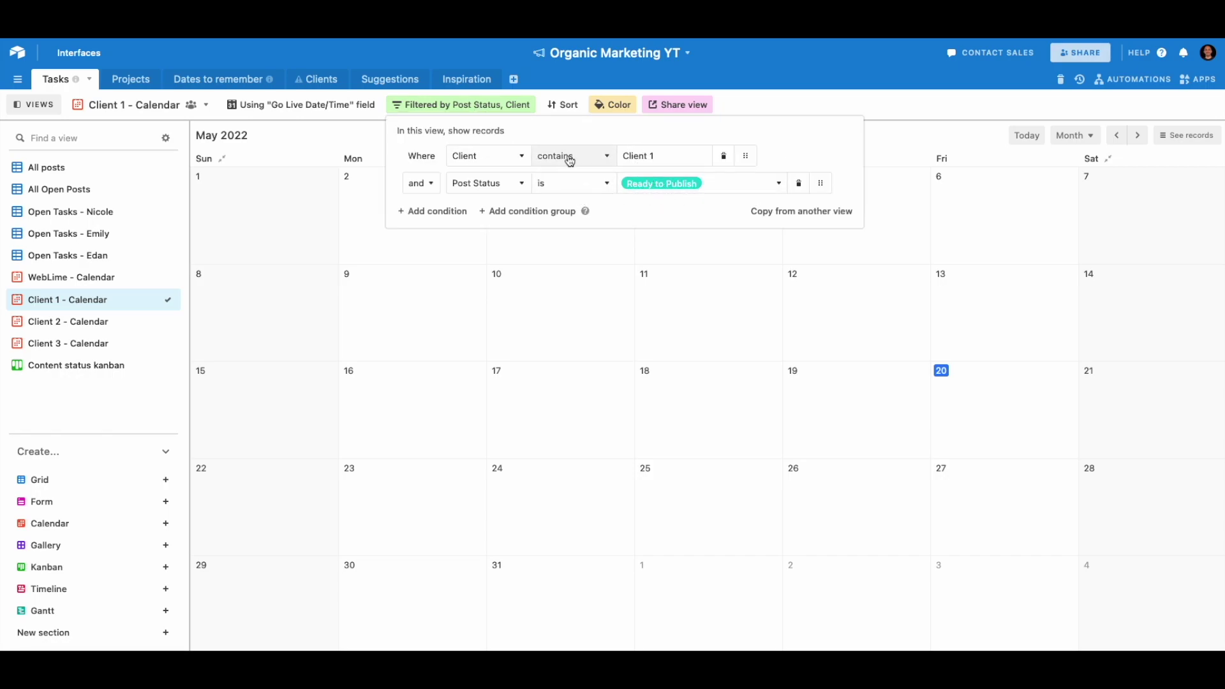
left_click(760, 99)
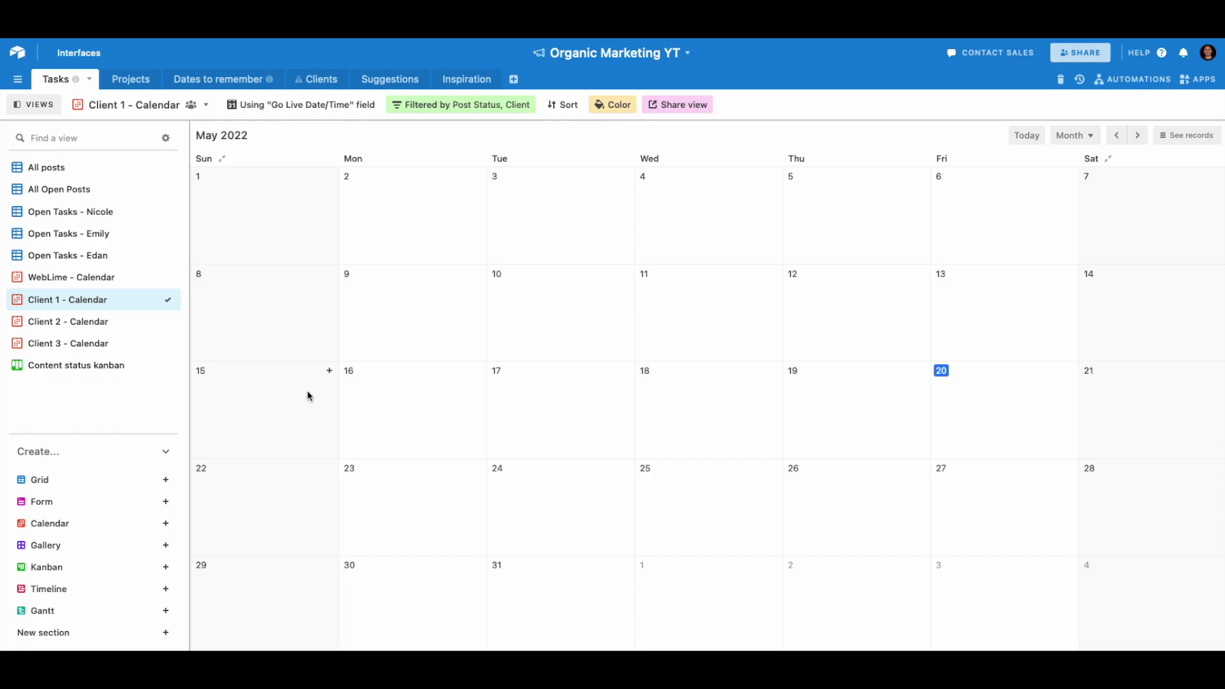
mouse_move(164, 504)
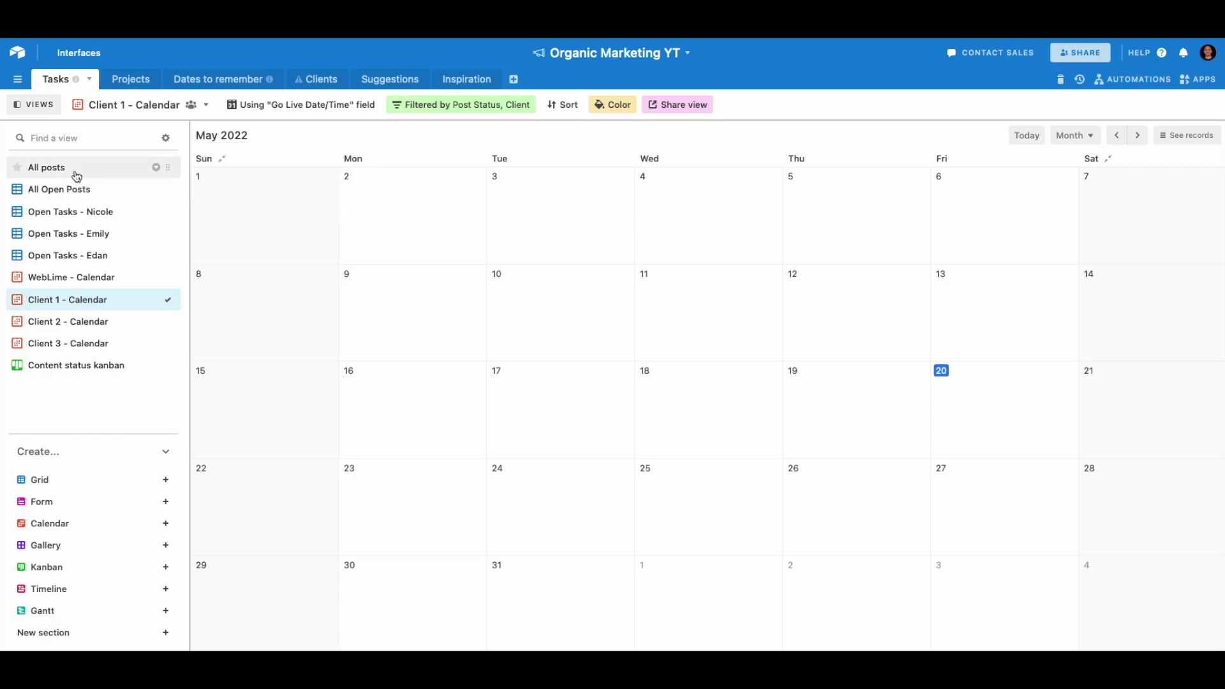
mouse_move(77, 174)
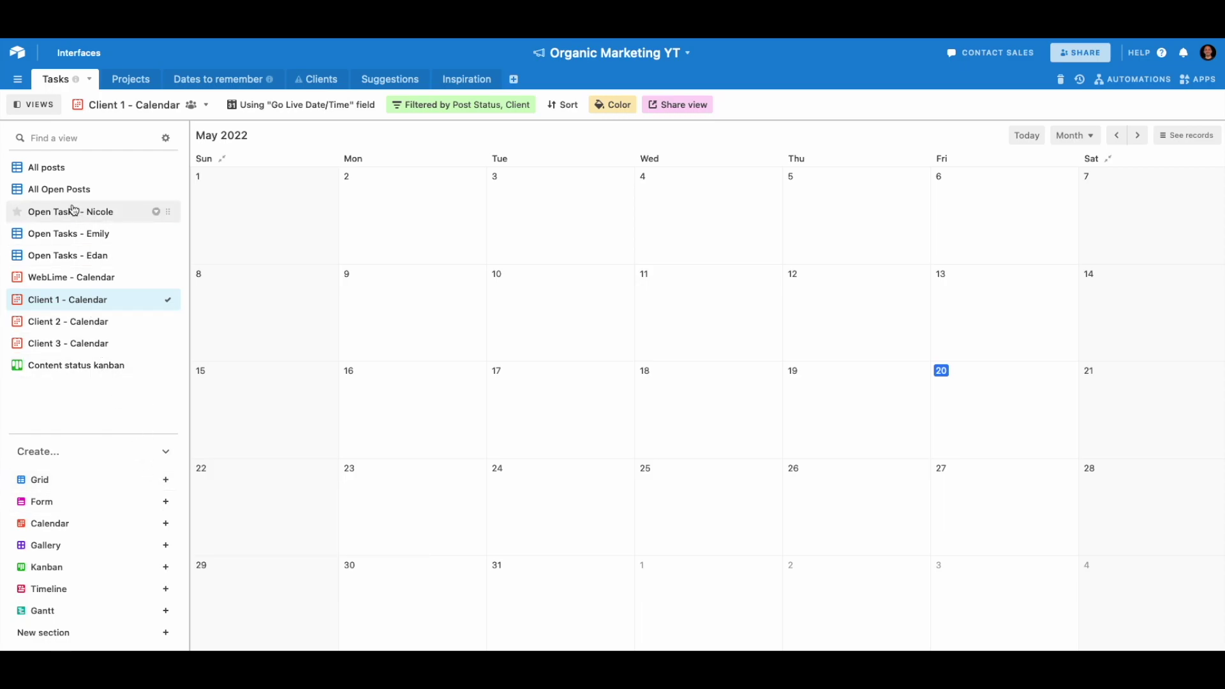
left_click(64, 168)
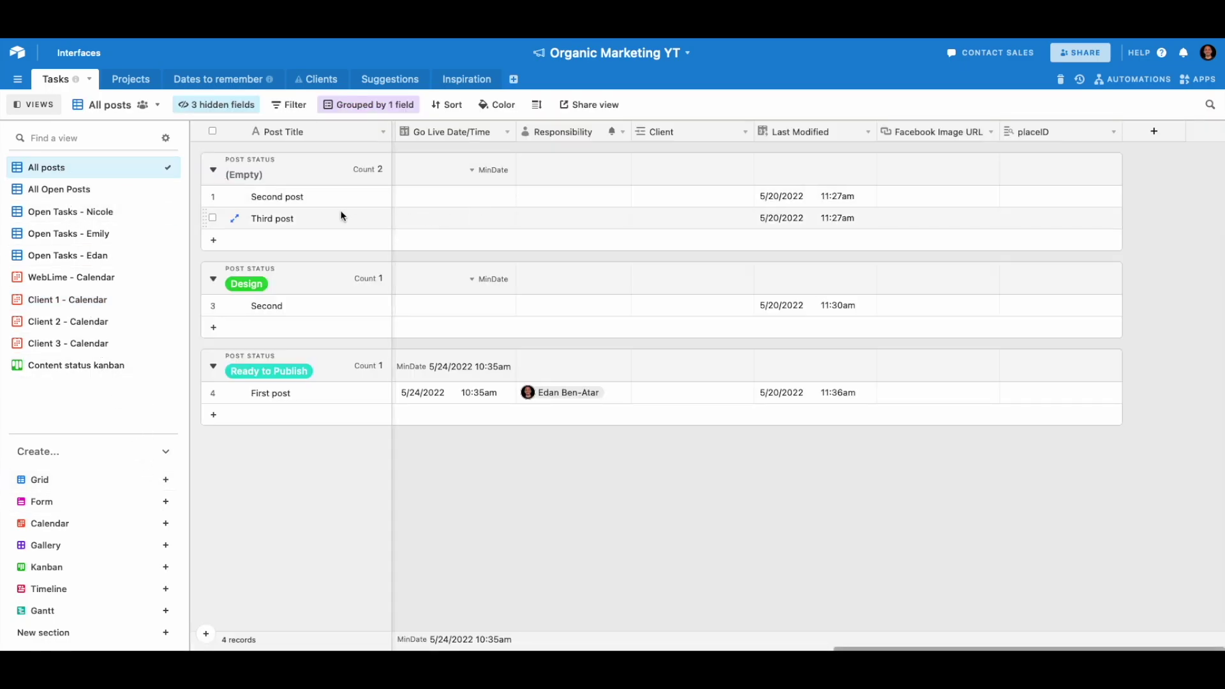